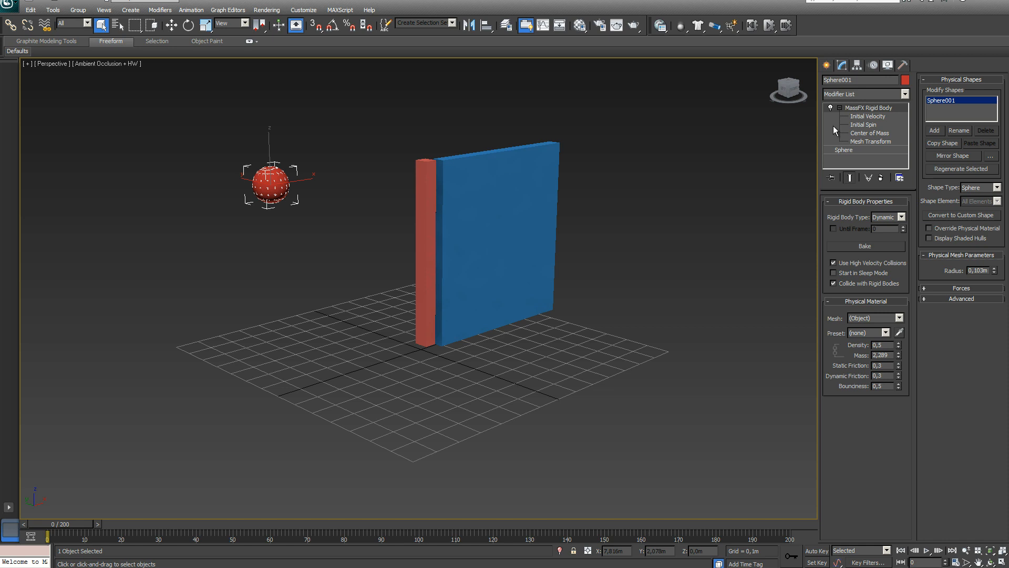
# Inspect the sphere's initial velocity direction and its initial motion settings in the rigid body's advanced parameters.
pyautogui.click(871, 116)
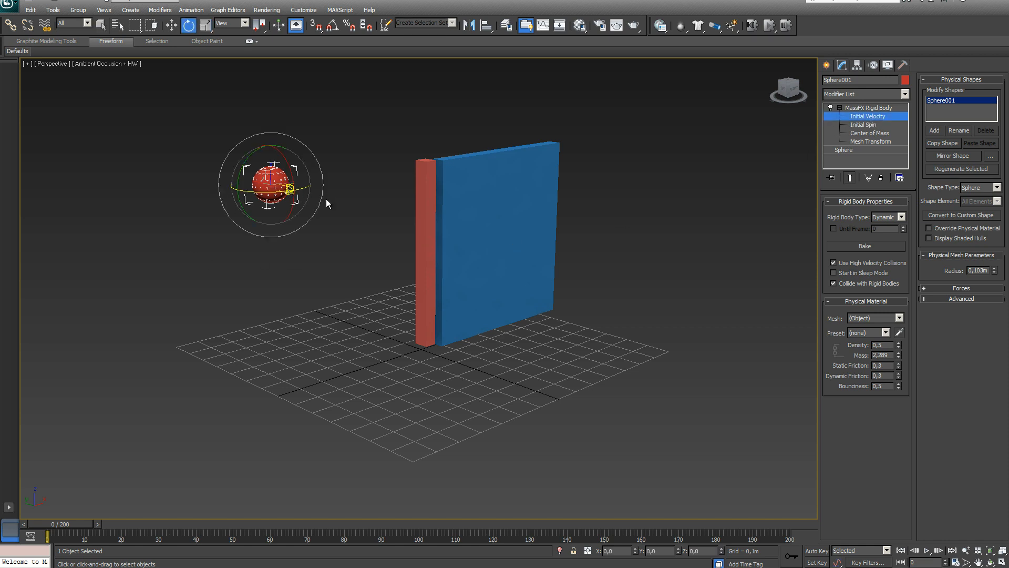
pyautogui.moveTo(290, 189); pyautogui.dragTo(487, 229)
pyautogui.click(926, 298)
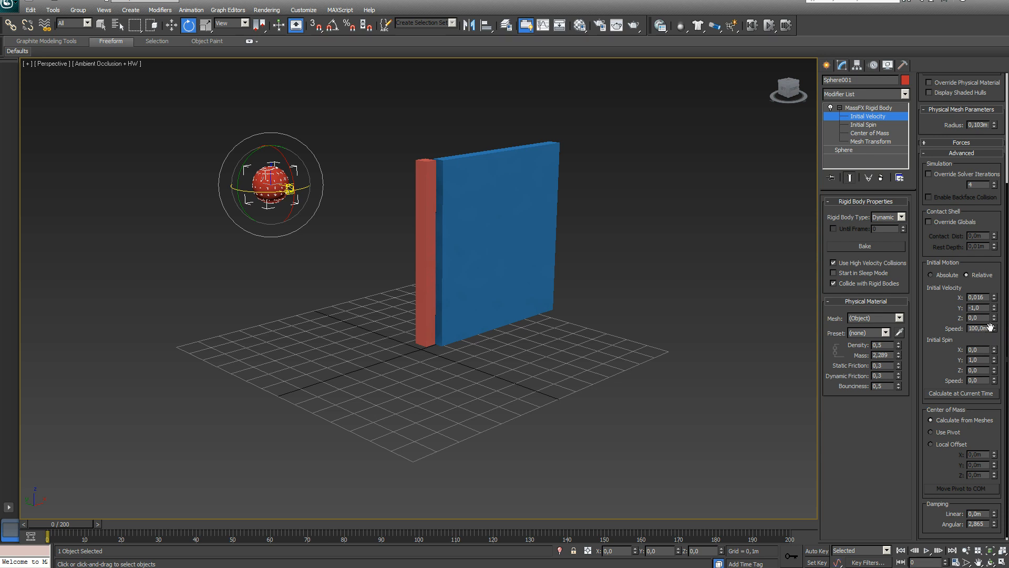
# Open the MassFX Tools, review the scene settings and bring up the simulation tools.
pyautogui.click(660, 27)
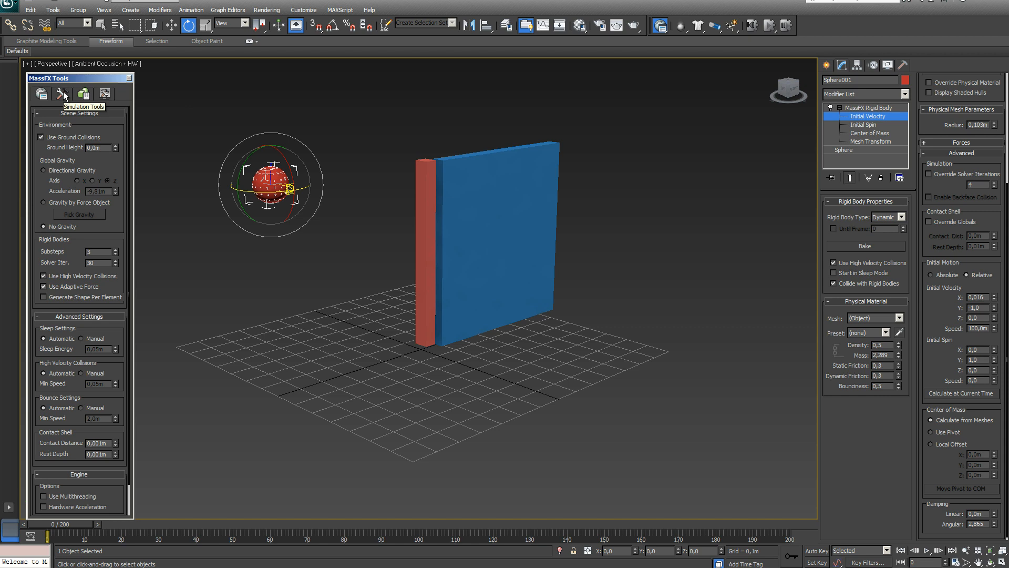
pyautogui.click(43, 276)
pyautogui.click(64, 95)
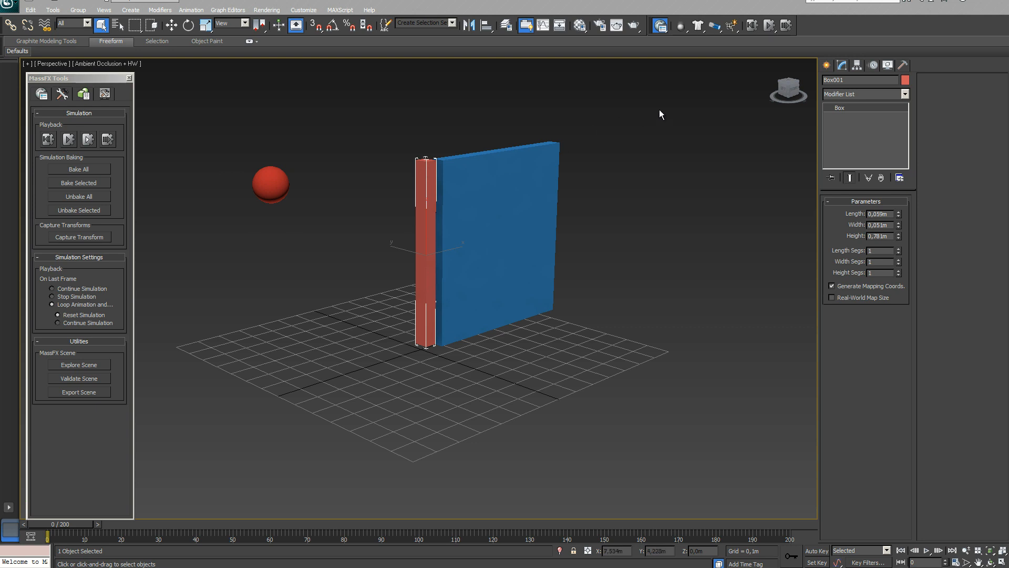
# Inspect the pivot placement of the narrow red box, then deselect it.
pyautogui.click(858, 65)
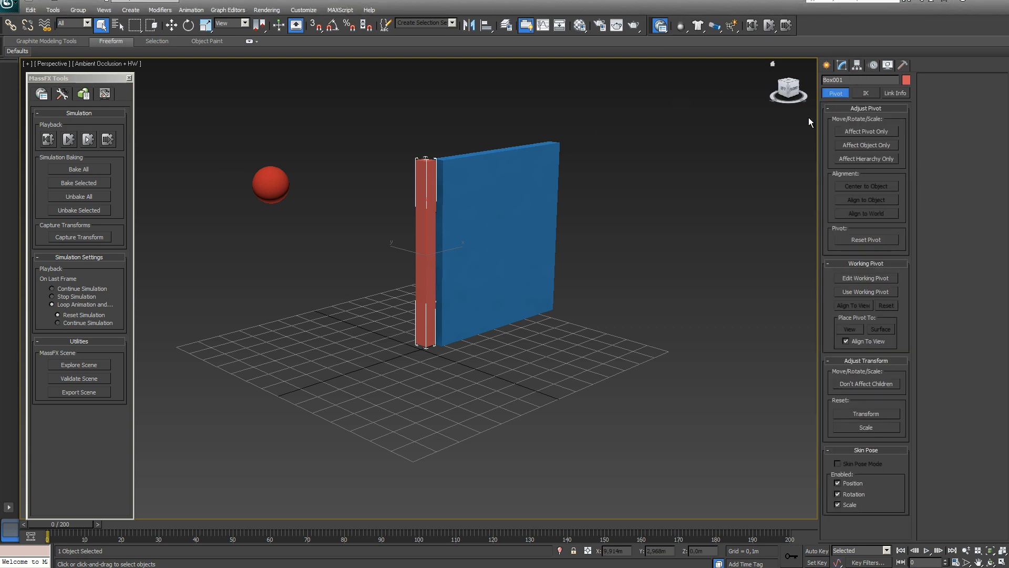
pyautogui.click(875, 132)
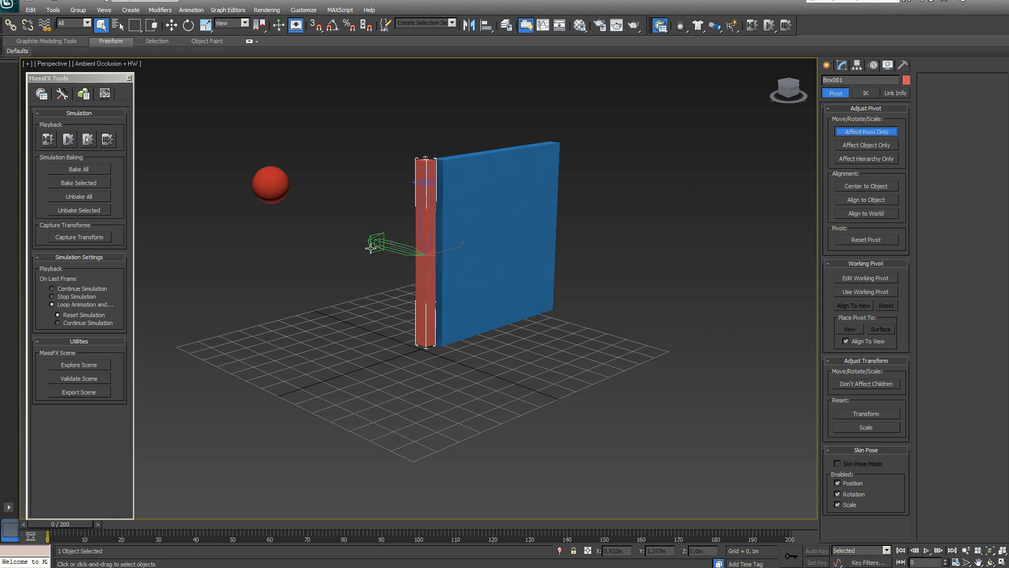
pyautogui.click(872, 129)
pyautogui.click(625, 168)
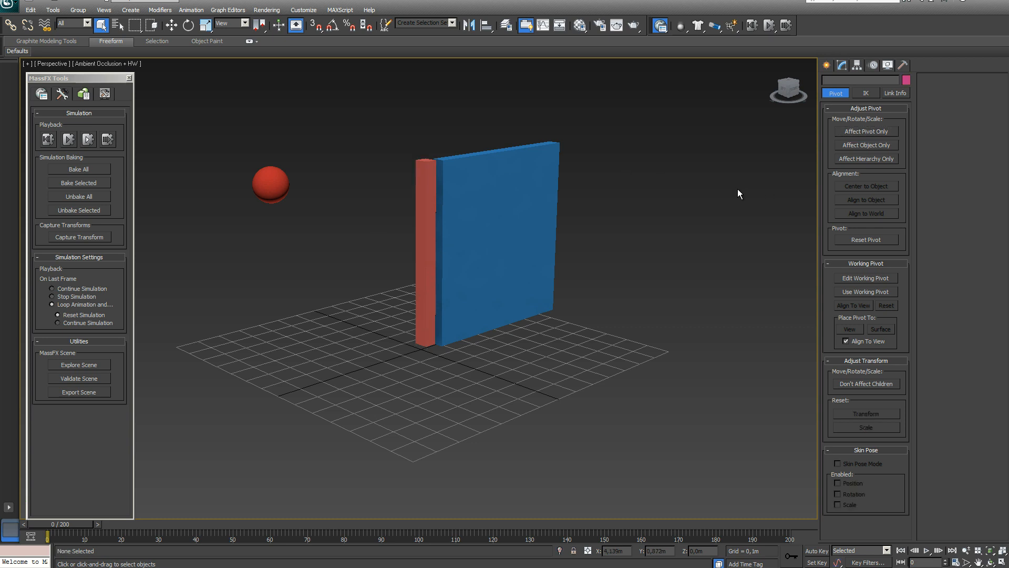
# Inspect the blue box's rigid body modifier, base box parameters and pivot placement.
pyautogui.click(492, 157)
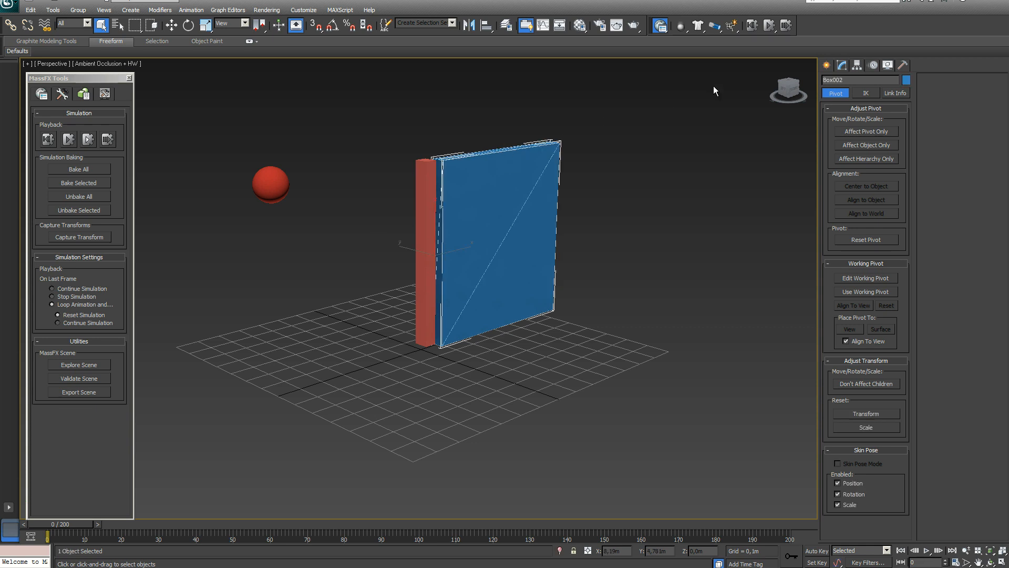
pyautogui.click(842, 64)
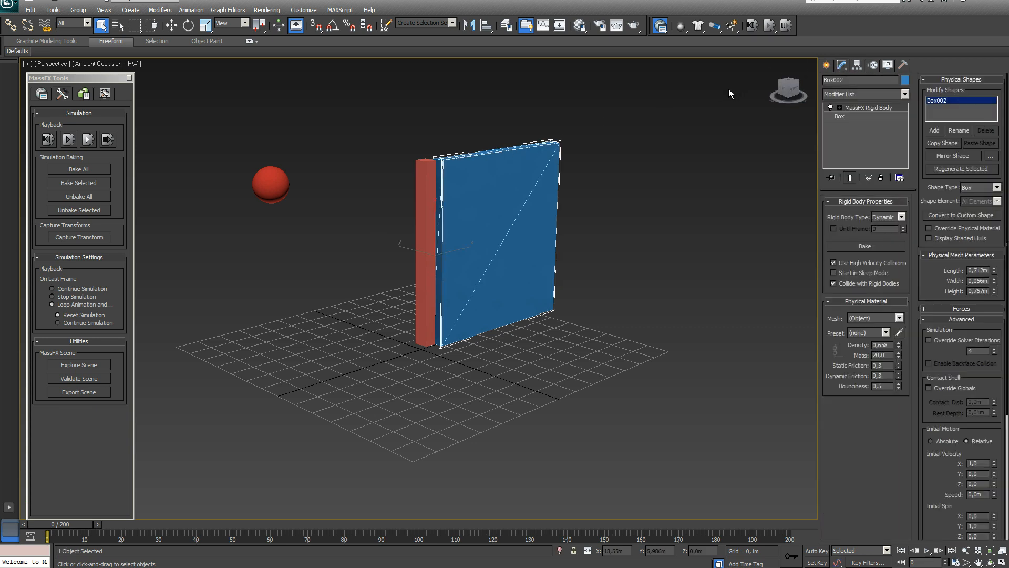
pyautogui.click(864, 117)
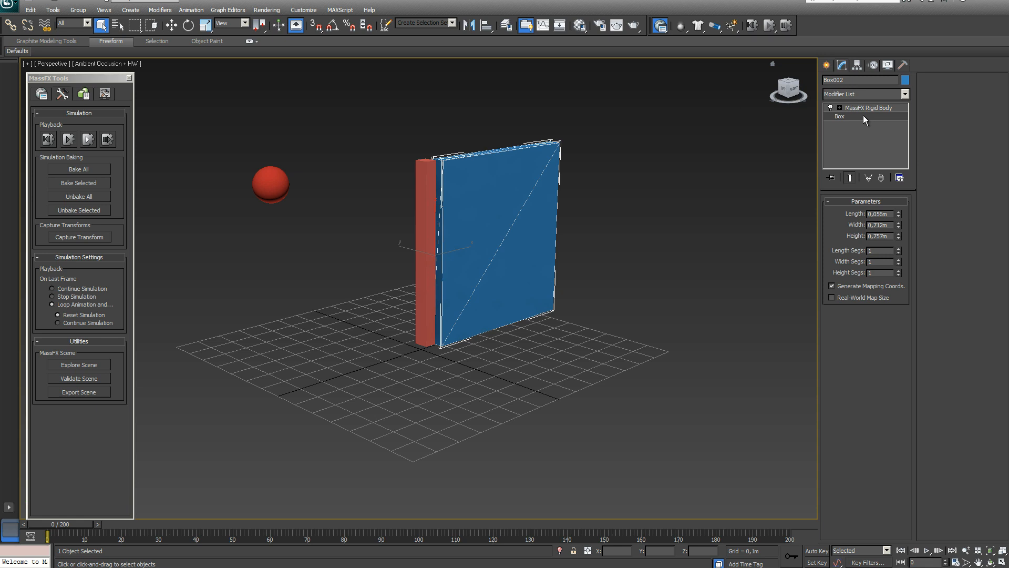
pyautogui.click(858, 66)
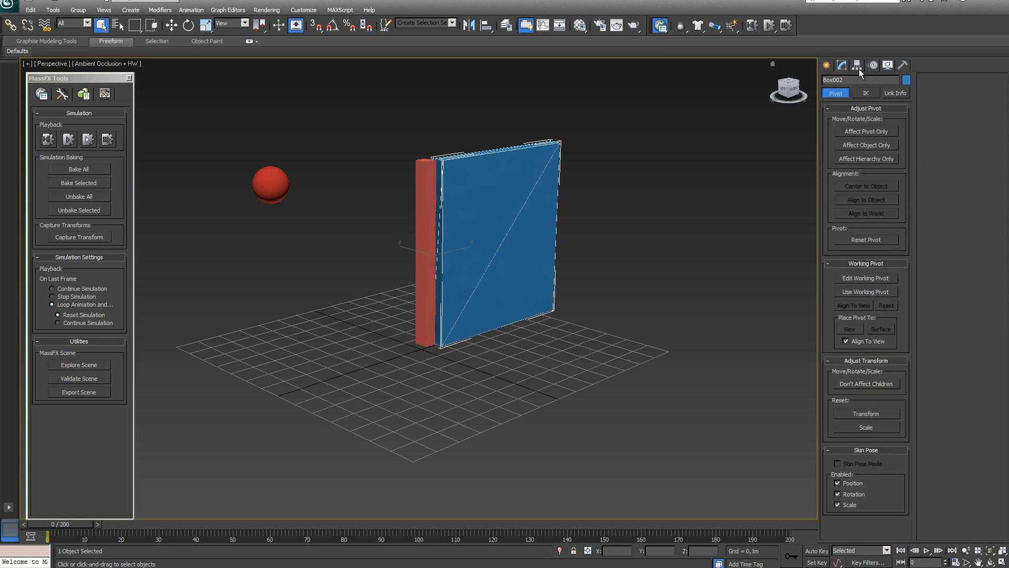
pyautogui.click(876, 131)
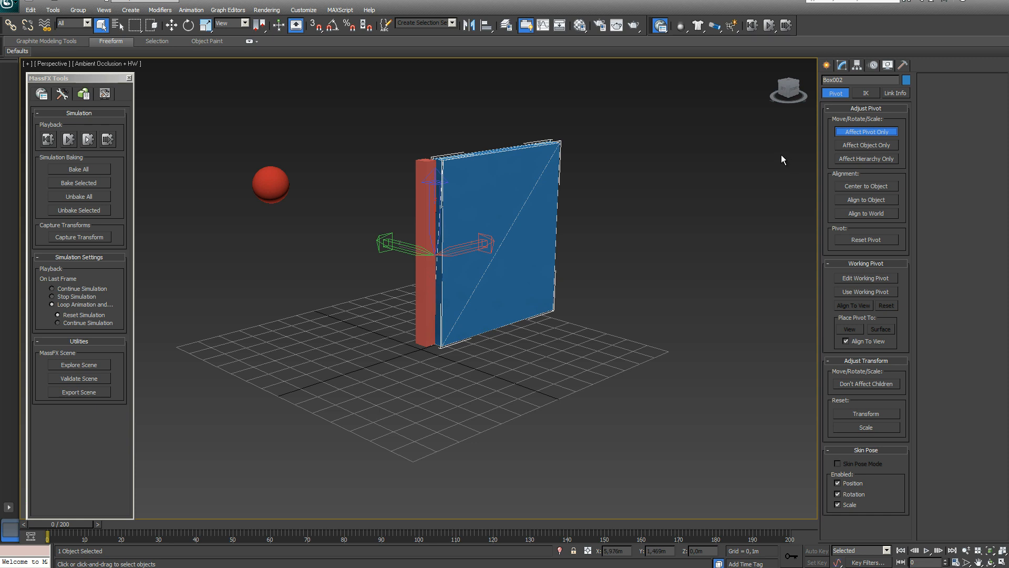
pyautogui.click(879, 132)
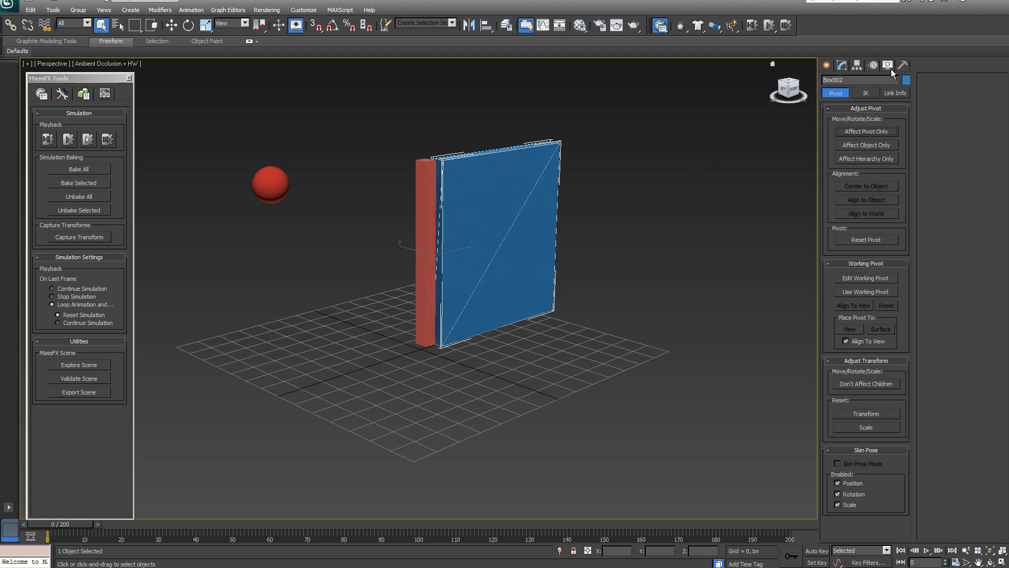
pyautogui.click(842, 66)
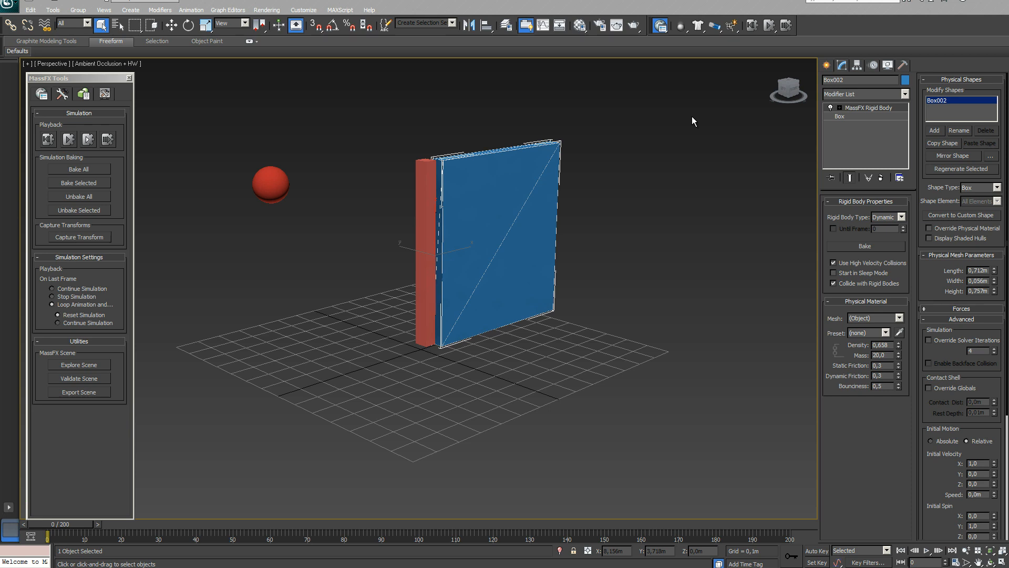
# Create a slide constraint on the blue box and set its icon size to 58,863.
pyautogui.click(718, 29)
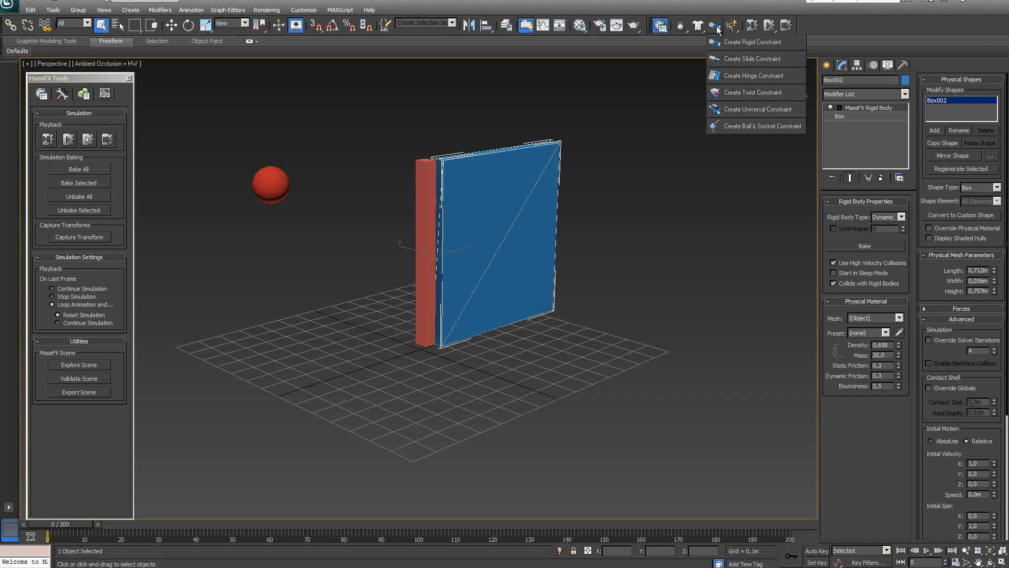
pyautogui.click(754, 59)
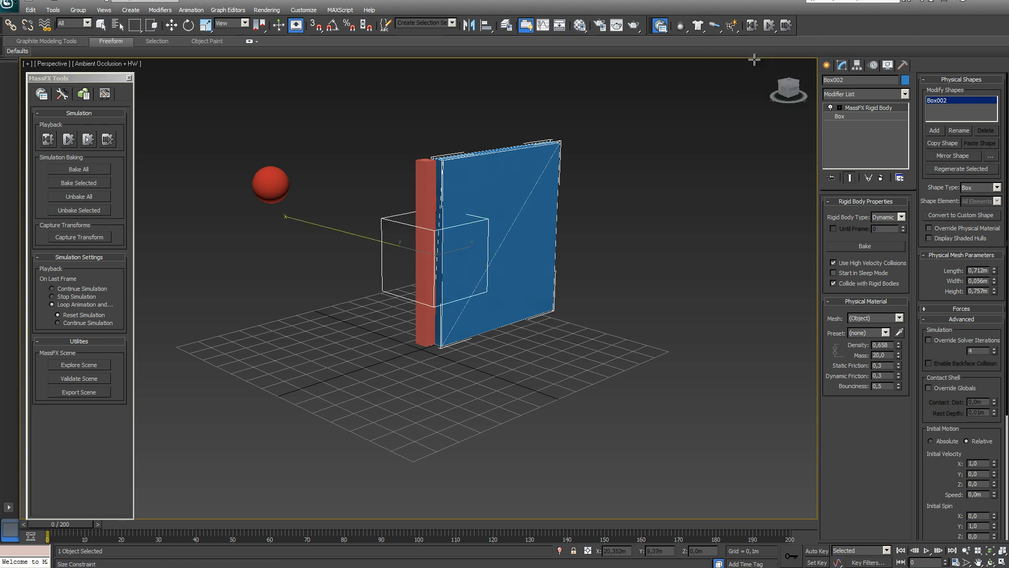
pyautogui.rightClick(726, 292)
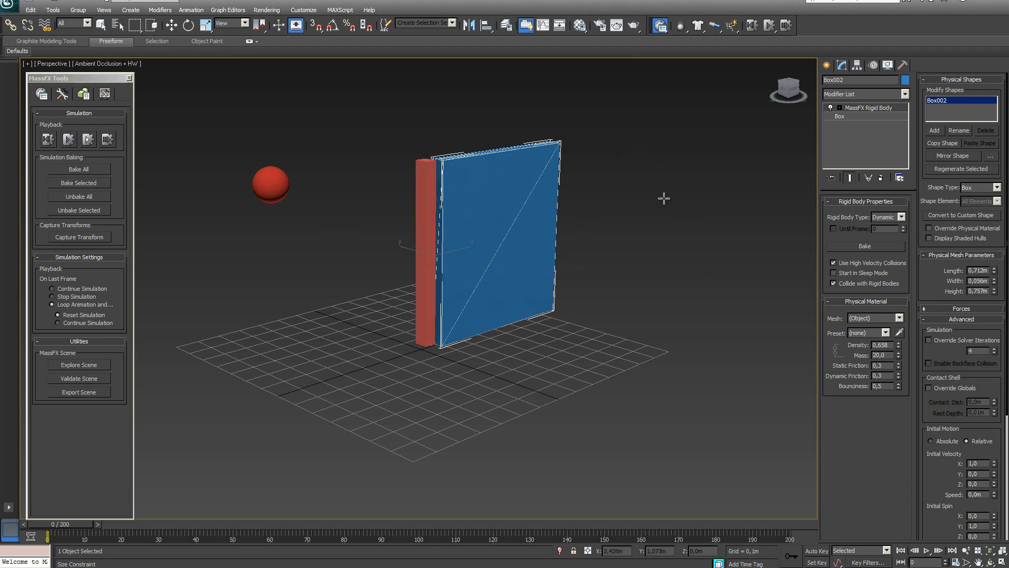
pyautogui.click(680, 129)
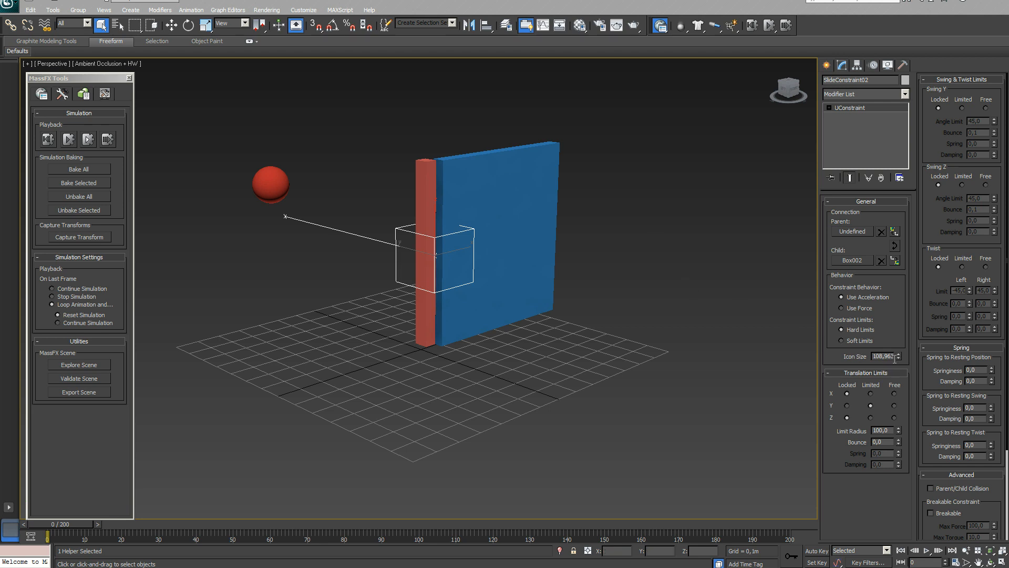
pyautogui.moveTo(898, 359); pyautogui.dragTo(888, 566)
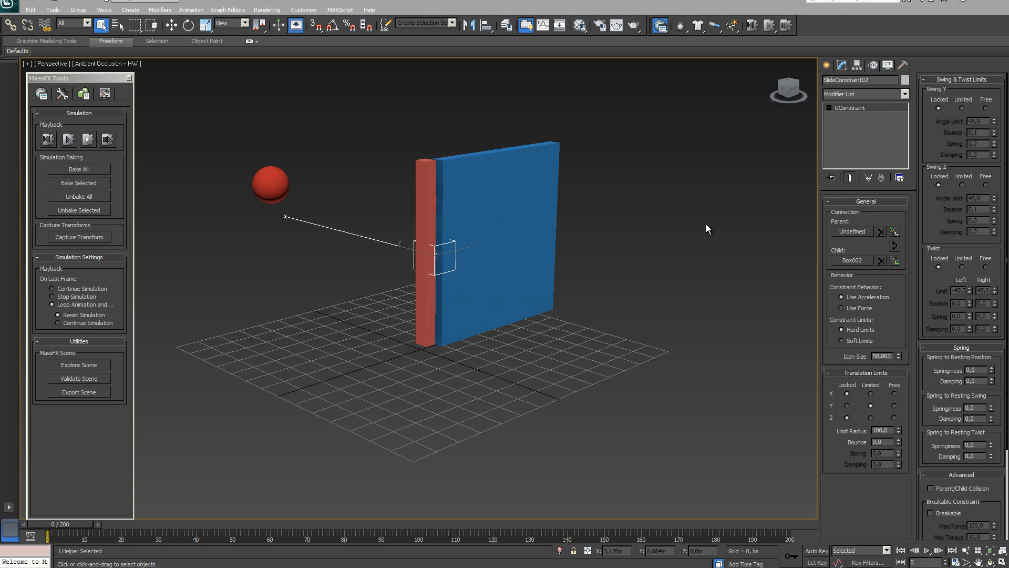
# Assign the red box as the slide constraint's parent with a rigid body modifier applied to it, and clear the parent again.
pyautogui.click(856, 235)
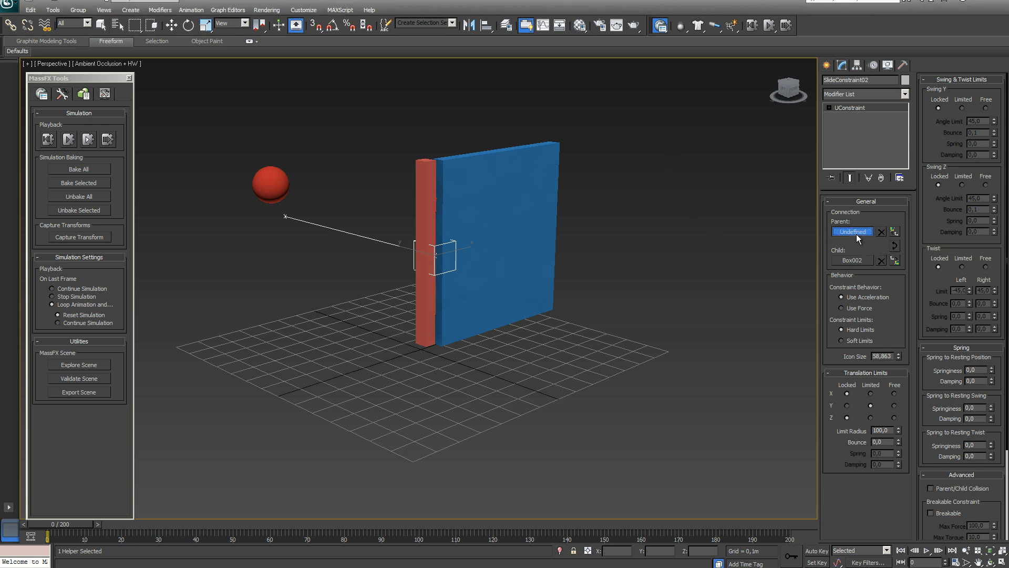
pyautogui.click(417, 189)
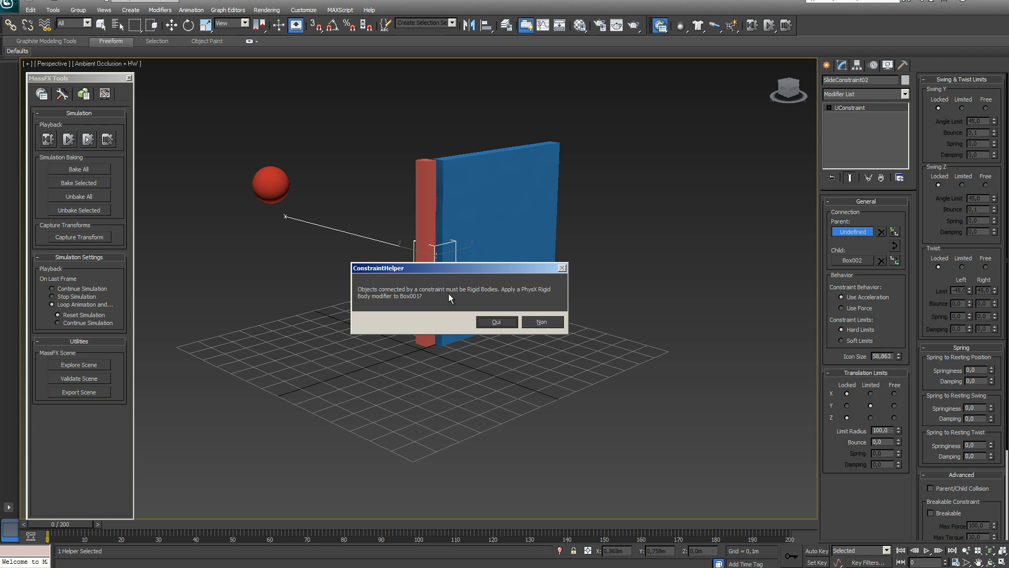
pyautogui.click(496, 322)
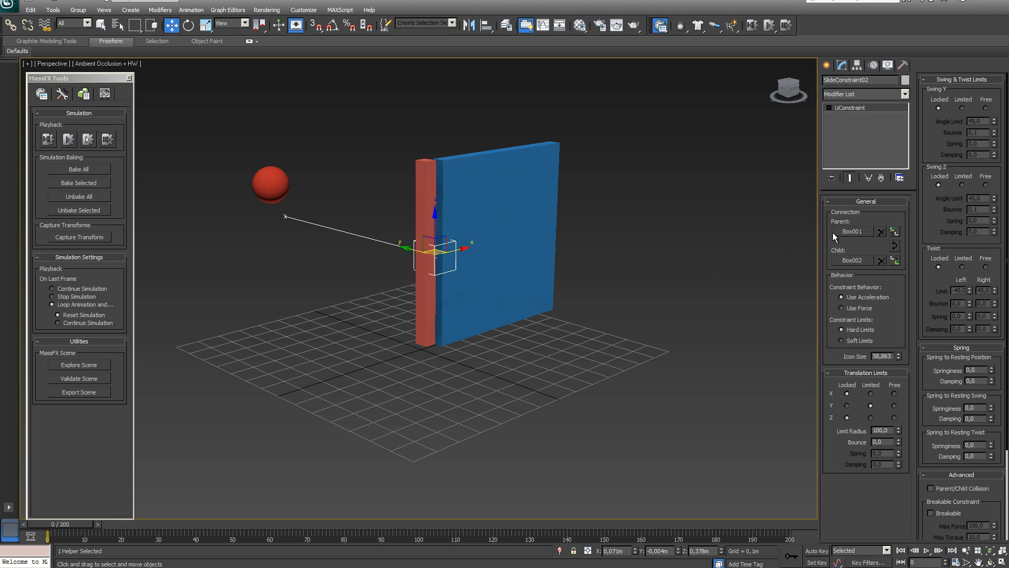
pyautogui.click(881, 234)
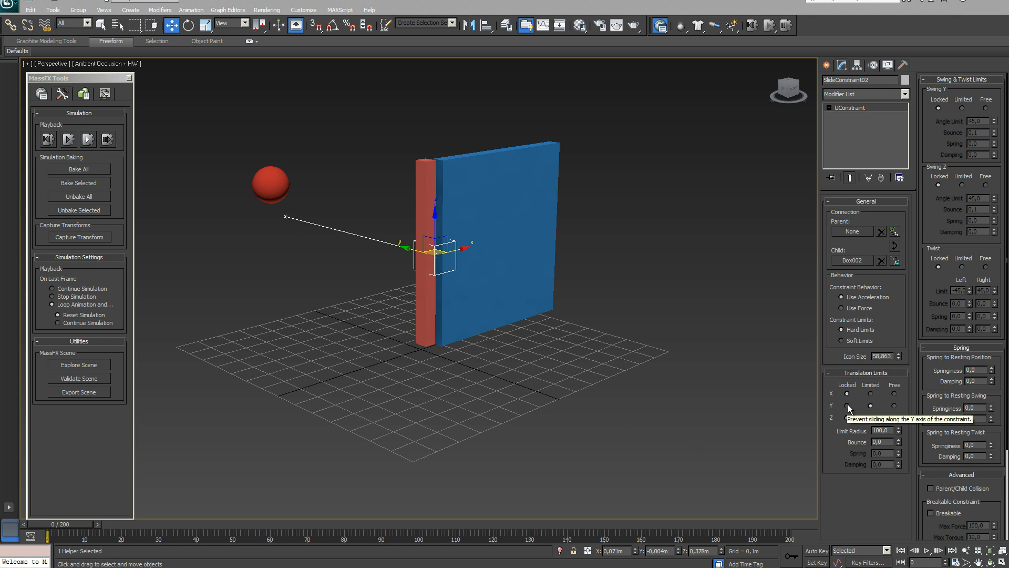
# Lock the slide constraint's translation on X, Y and Z, and reduce its icon size to 23,563.
pyautogui.click(871, 394)
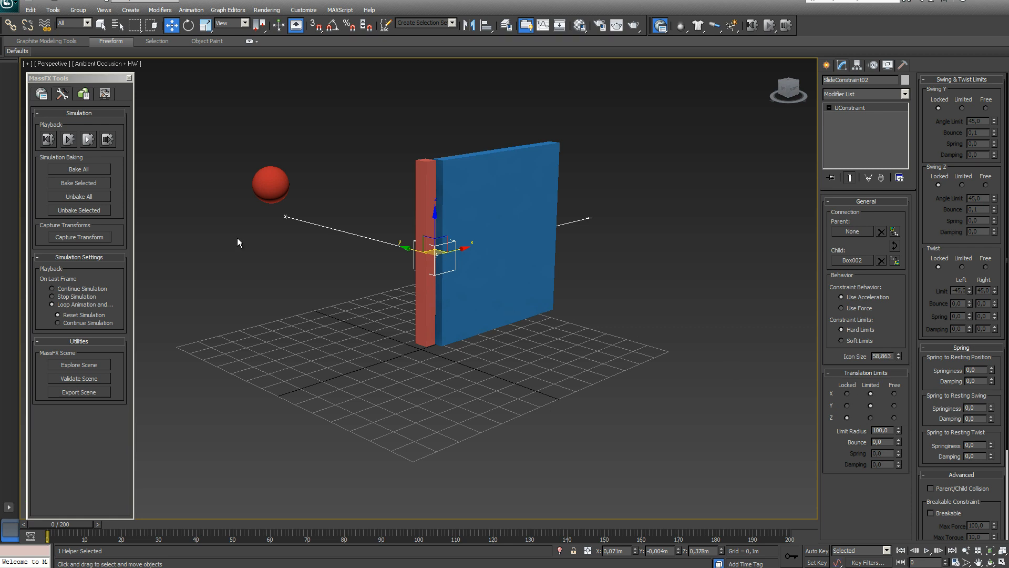
pyautogui.click(870, 418)
pyautogui.click(847, 406)
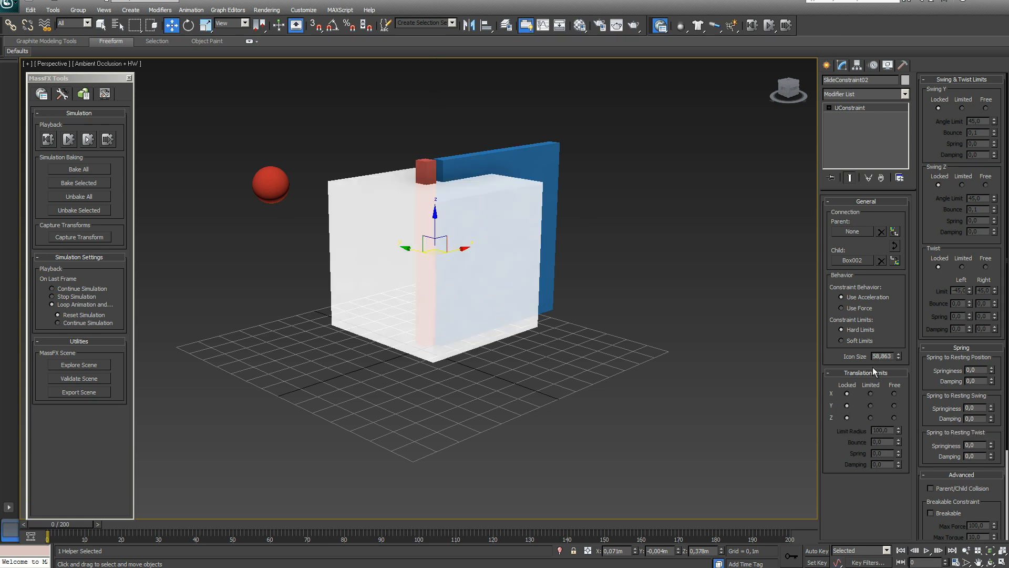
pyautogui.moveTo(899, 357); pyautogui.dragTo(888, 543)
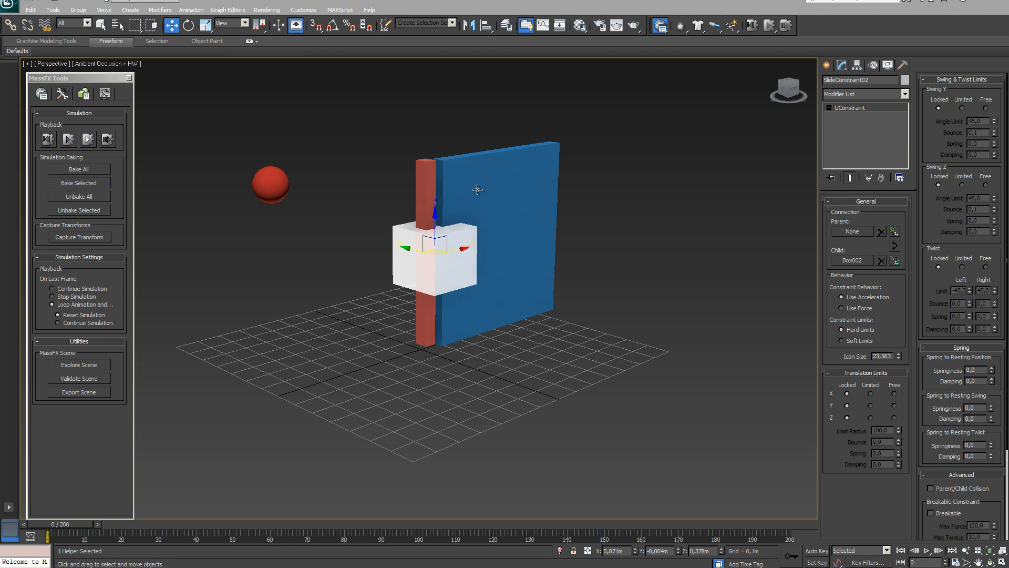
# Simulate with all translation axes locked and again with Y set to Limited, resetting the simulation after each run.
pyautogui.click(768, 30)
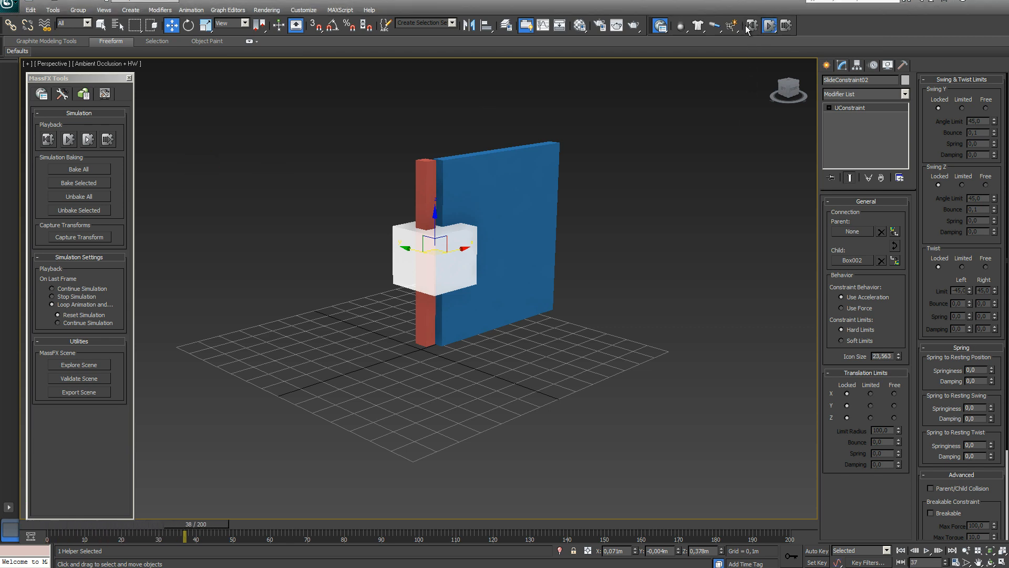
pyautogui.click(751, 26)
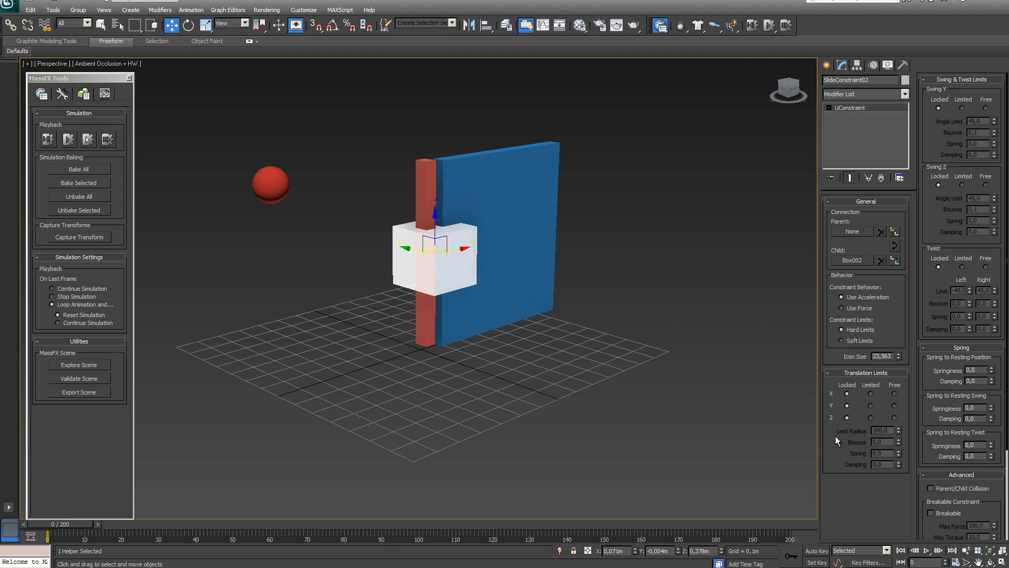
pyautogui.click(870, 406)
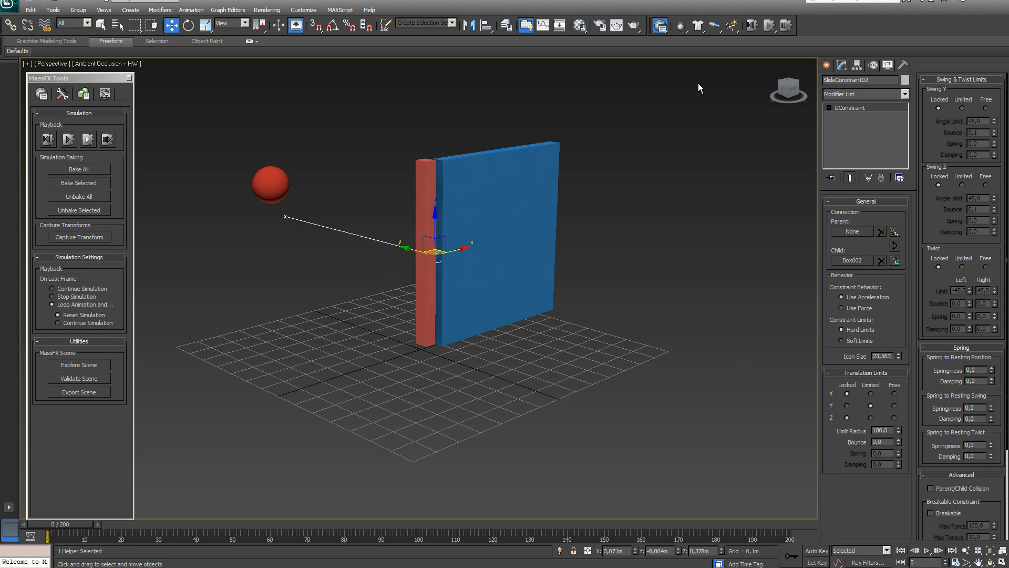
pyautogui.click(768, 29)
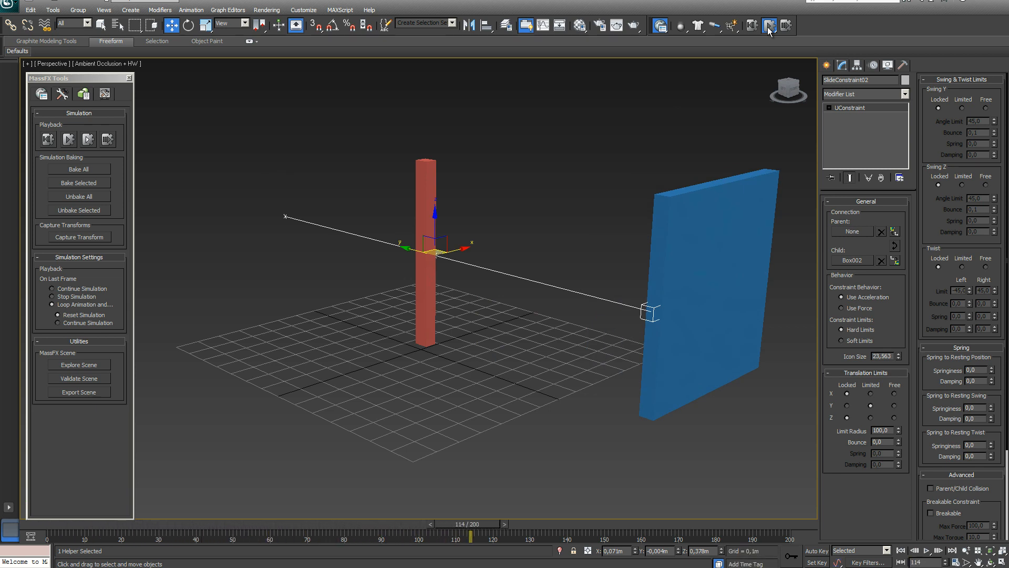
pyautogui.click(752, 26)
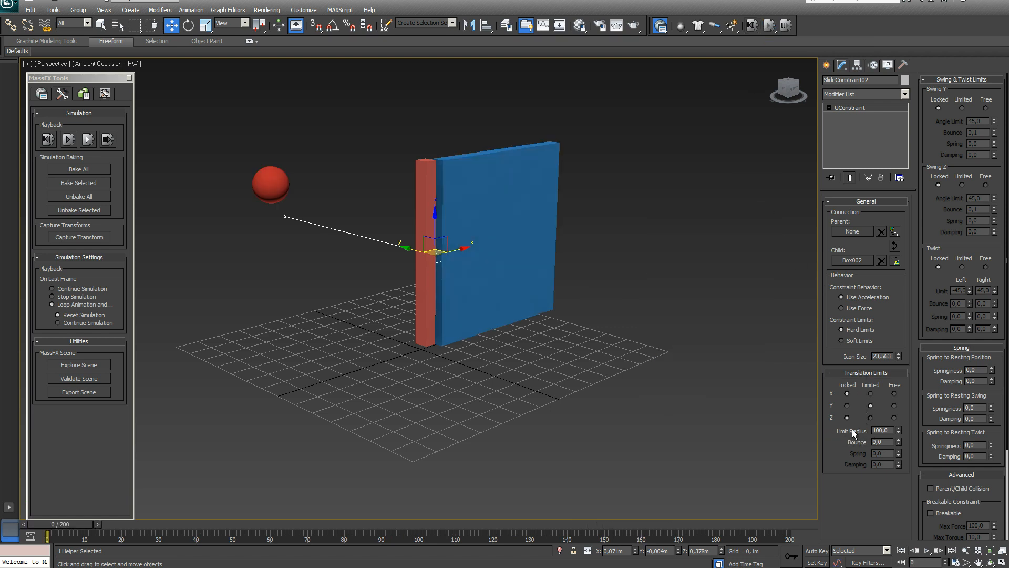
# Reduce the slide constraint's limit radius to 36,55, run the simulation and reset it.
pyautogui.moveTo(898, 431); pyautogui.dragTo(877, 441)
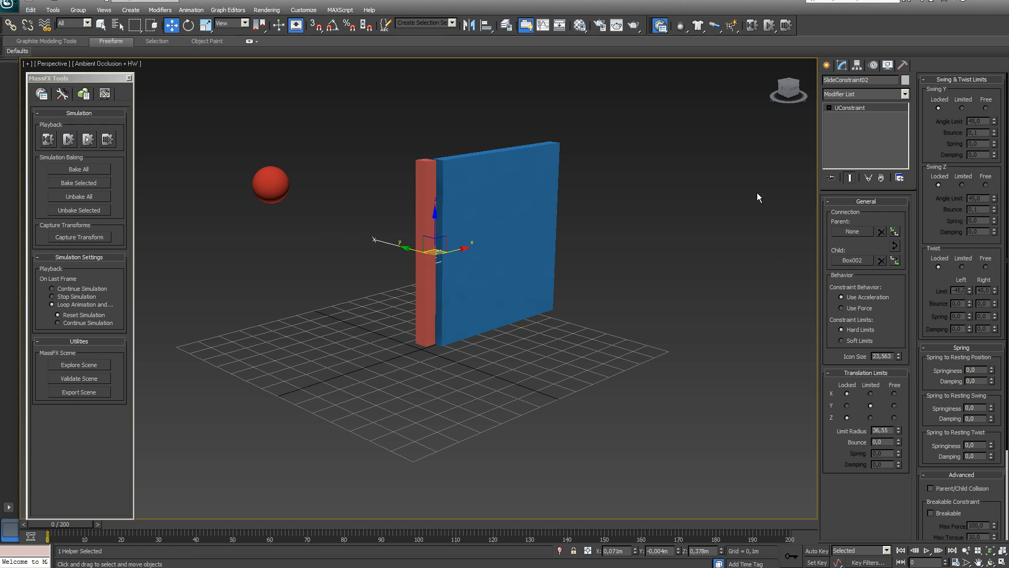
pyautogui.click(770, 25)
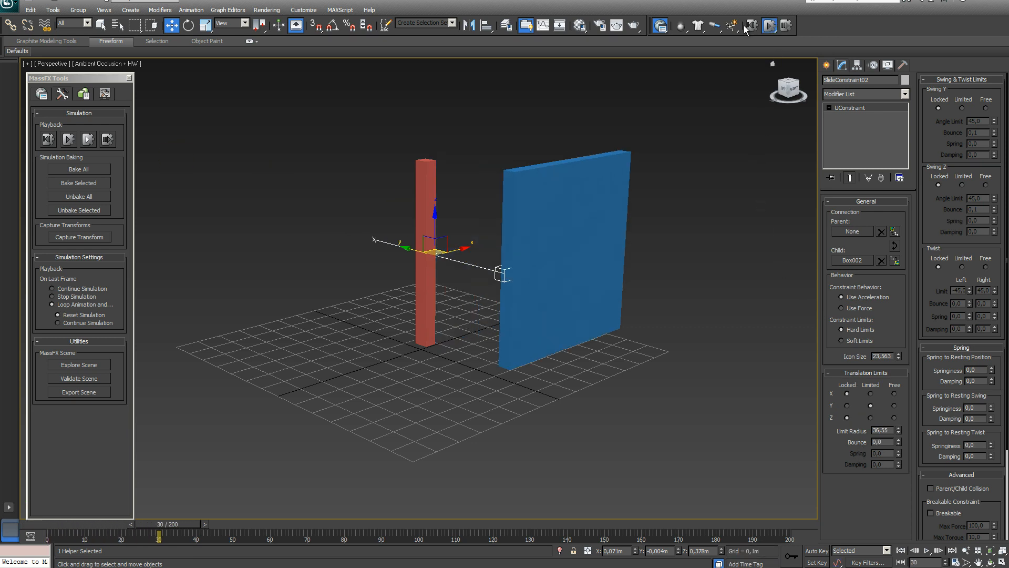
pyautogui.click(752, 26)
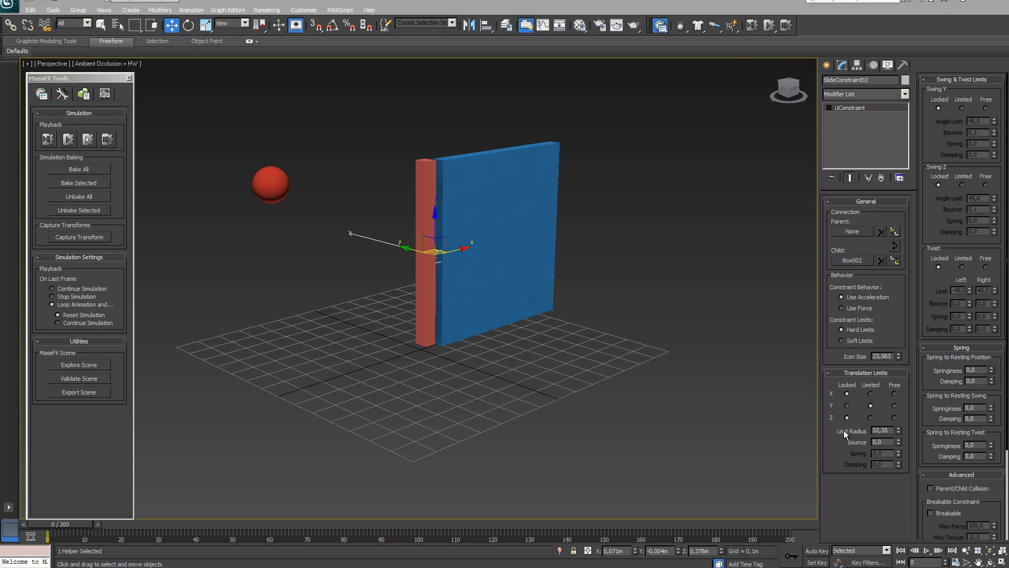
# Set the slide constraint's limit radius to 52,35 and its bounce to 0,1.
pyautogui.click(899, 440)
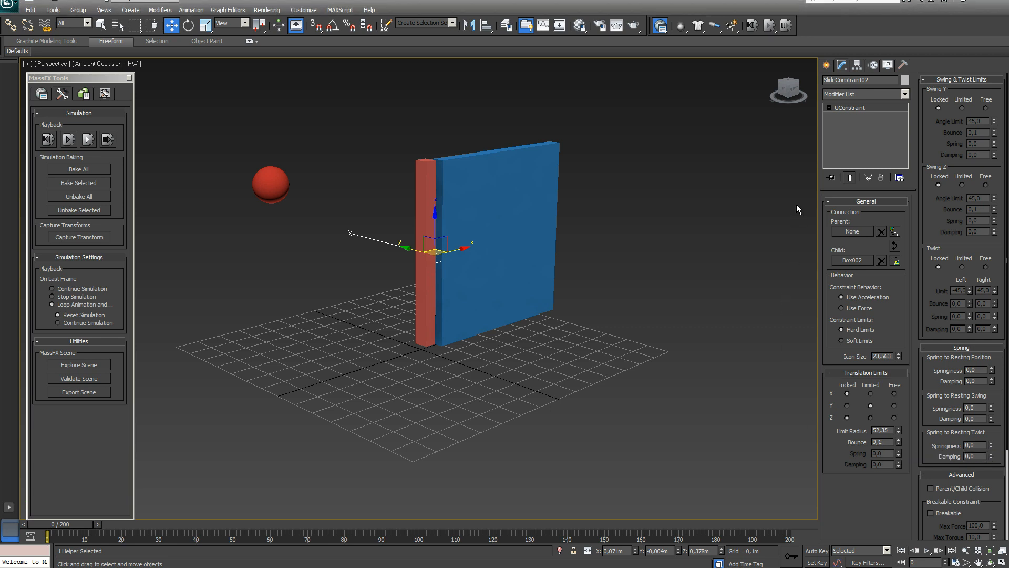
# Simulate the slide constraint with its current bounce, raise the bounce to 0,4 and simulate again, resetting after each run.
pyautogui.click(770, 27)
pyautogui.click(753, 26)
pyautogui.moveTo(898, 440); pyautogui.dragTo(898, 440)
pyautogui.click(768, 26)
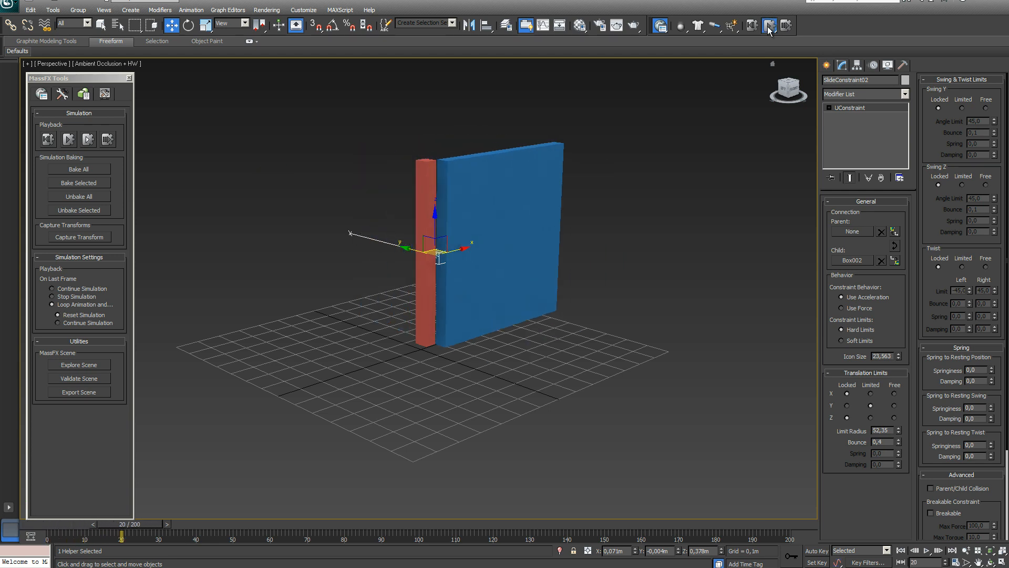
pyautogui.click(749, 26)
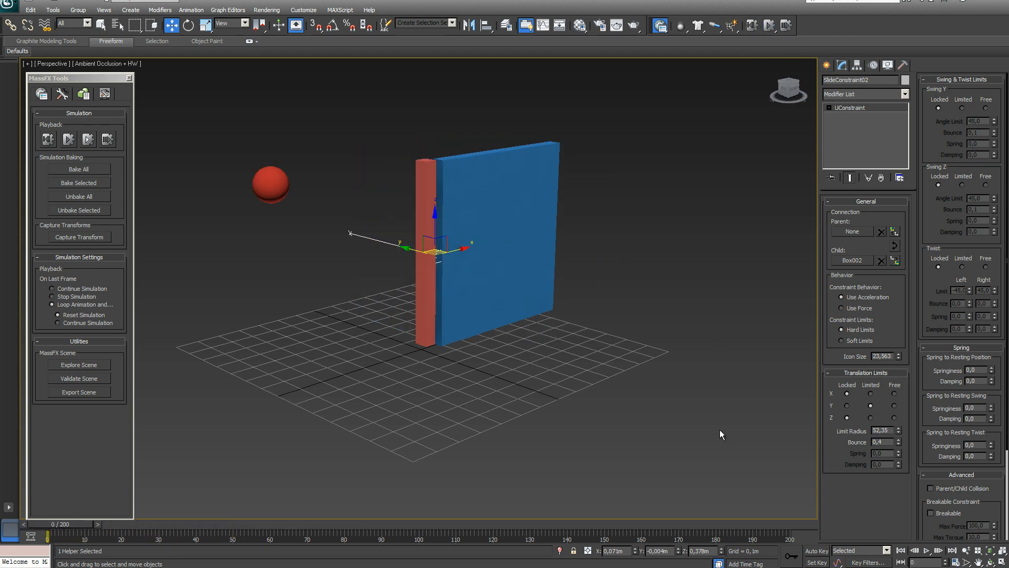
# Return the slide constraint's bounce to 0,0, set its Y translation to Free, run the simulation and reset it.
pyautogui.hotkey('ctrl', 'z')
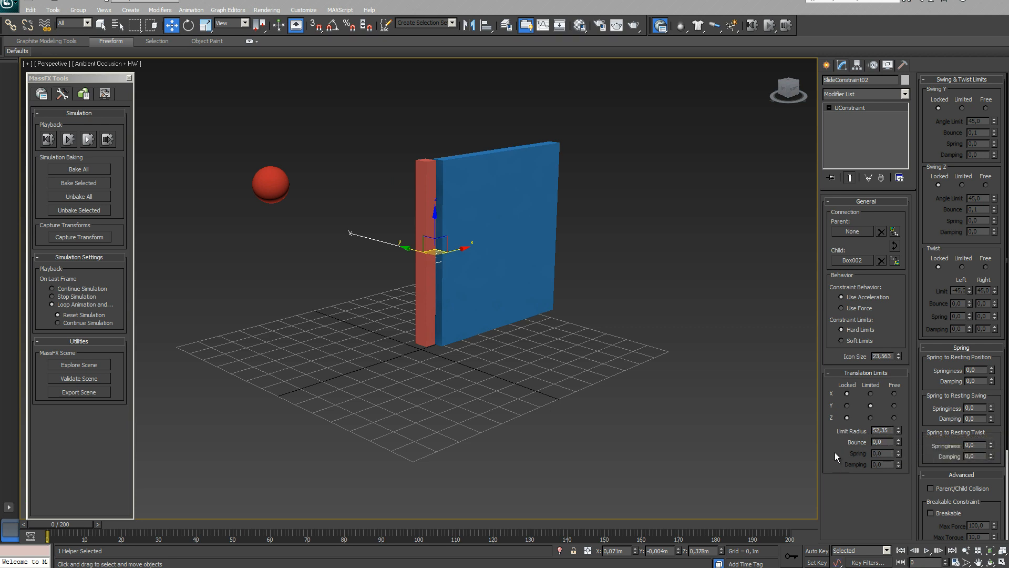
pyautogui.click(894, 405)
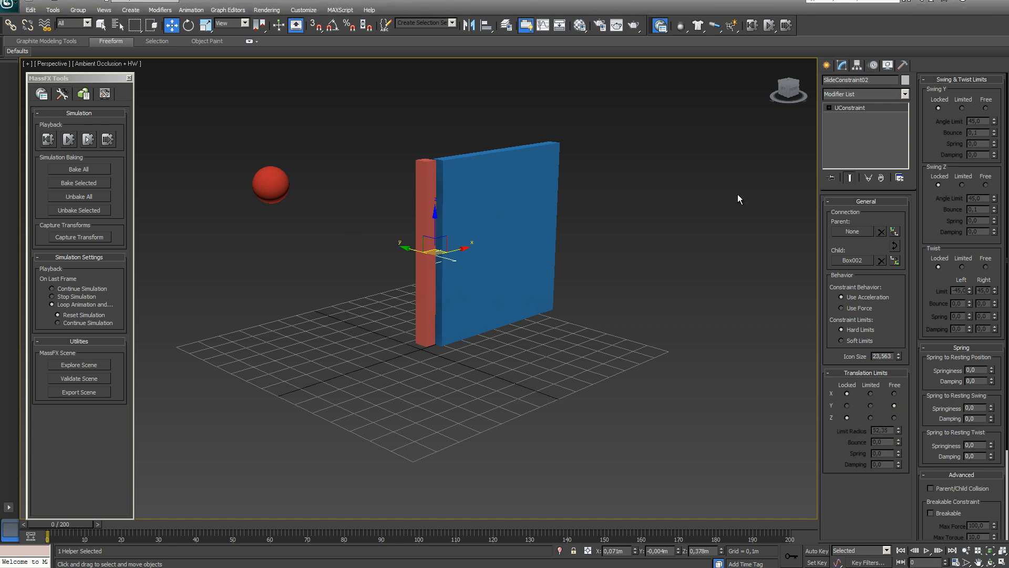
pyautogui.click(769, 25)
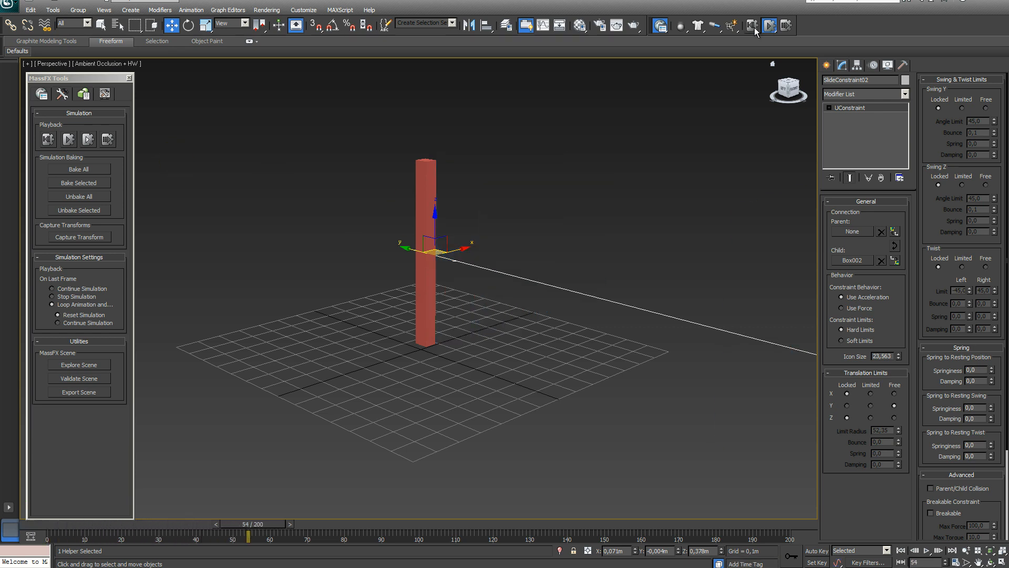
pyautogui.click(753, 26)
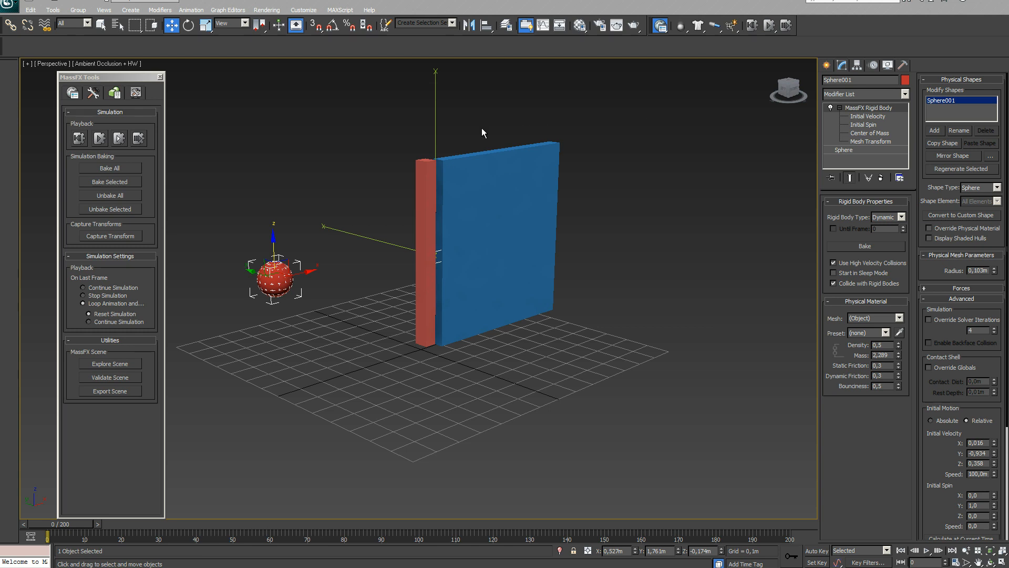
# Inspect the Initial Velocity level of the sphere's rigid body, leave it and select the blue box.
pyautogui.click(879, 117)
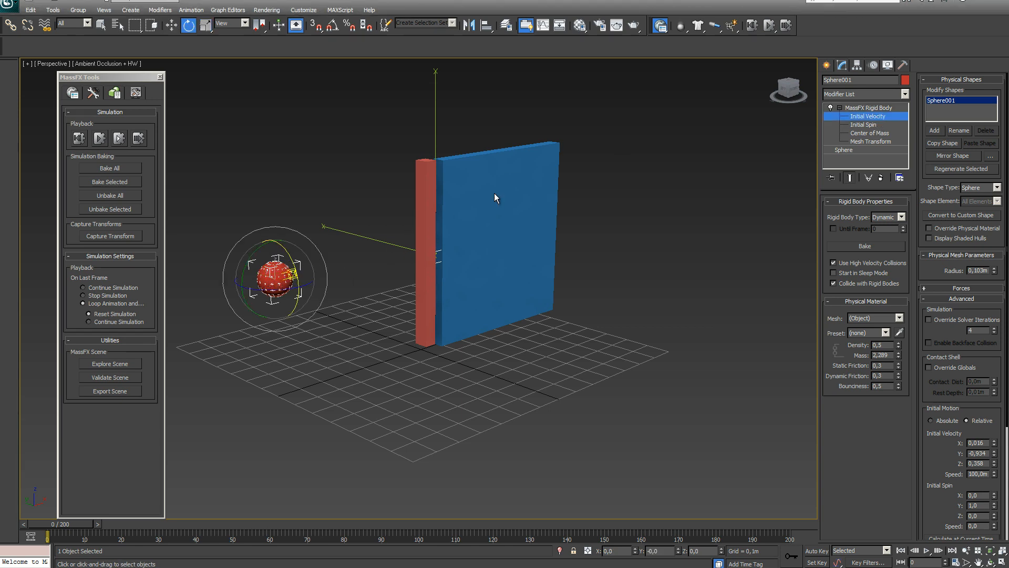
pyautogui.click(876, 118)
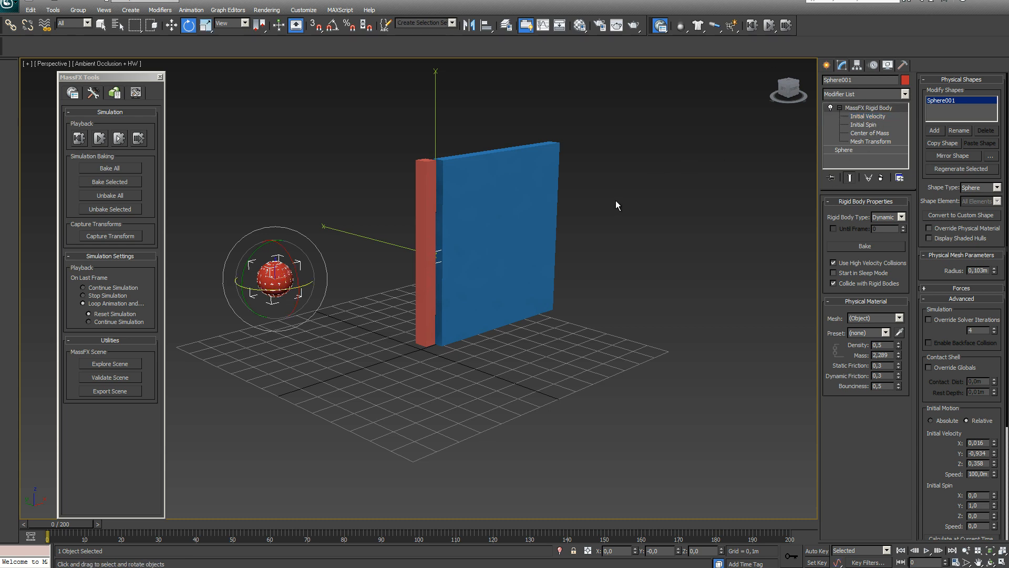
pyautogui.click(549, 152)
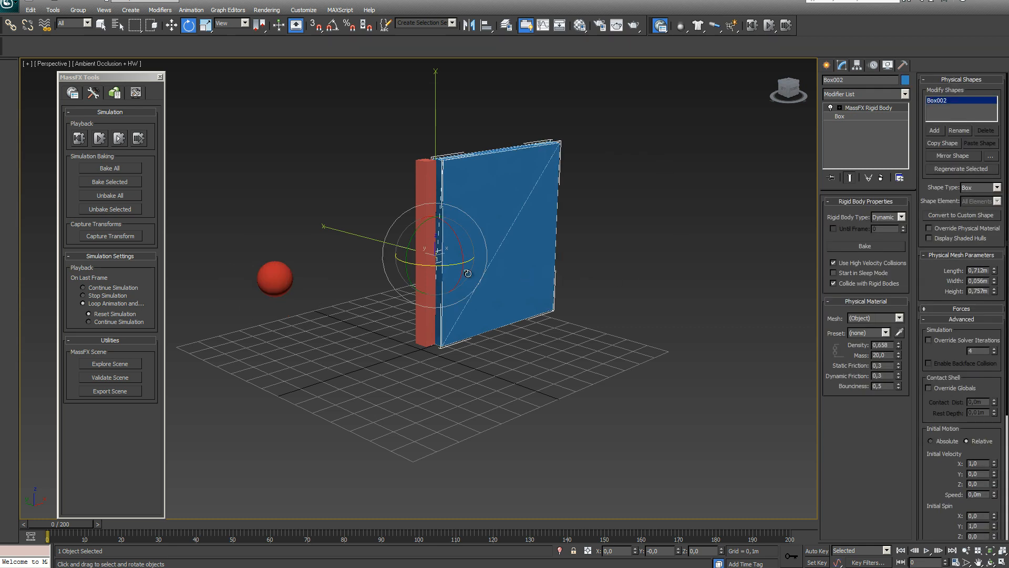
# Select the slide constraint and simulate with Y and Z translation Limited and a limit radius of 71,15.
pyautogui.press('q')
pyautogui.click(439, 260)
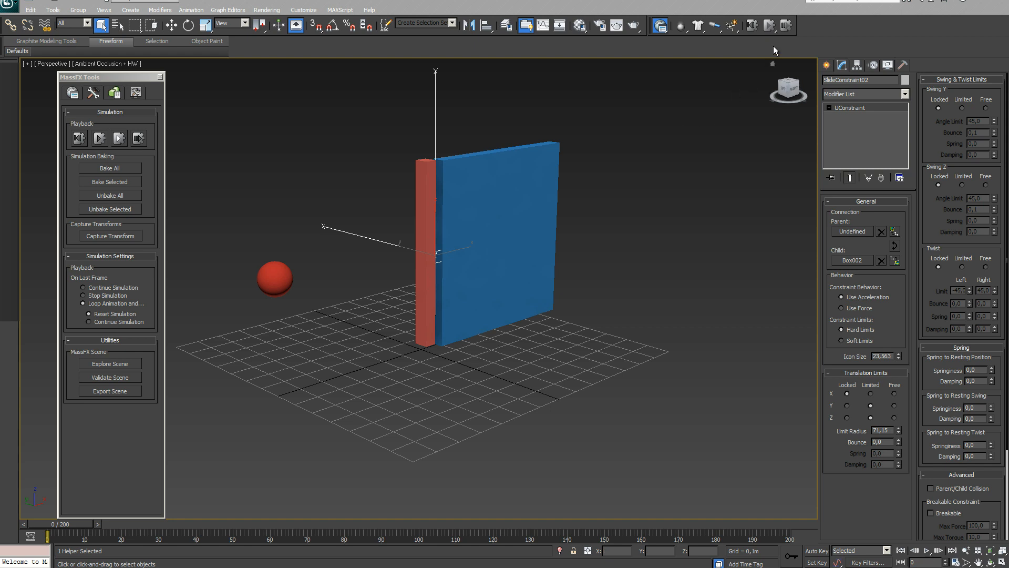
pyautogui.click(770, 26)
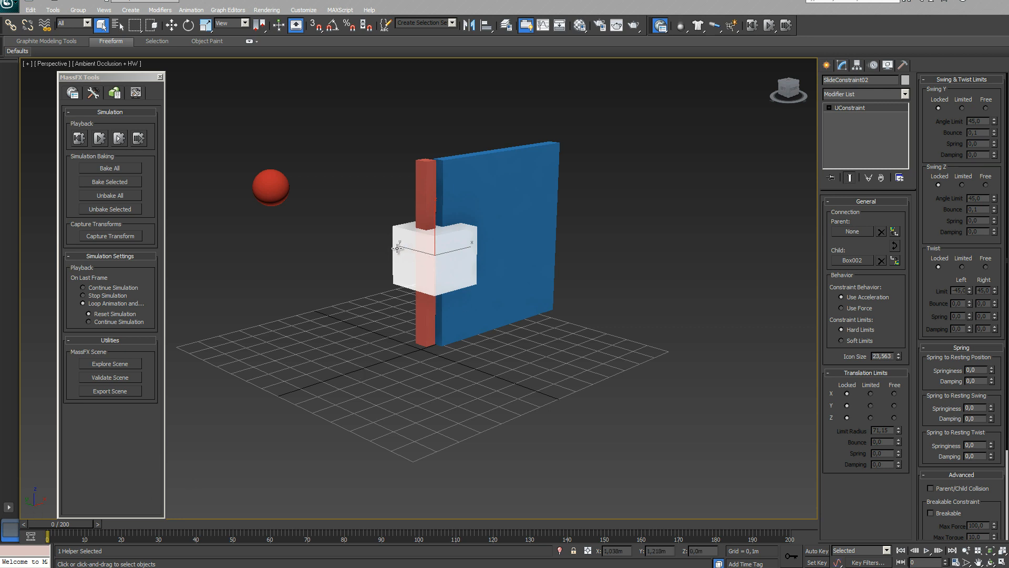
# Set the slide constraint's Swing Y to Limited and enlarge its icon size to 44,463.
pyautogui.click(963, 109)
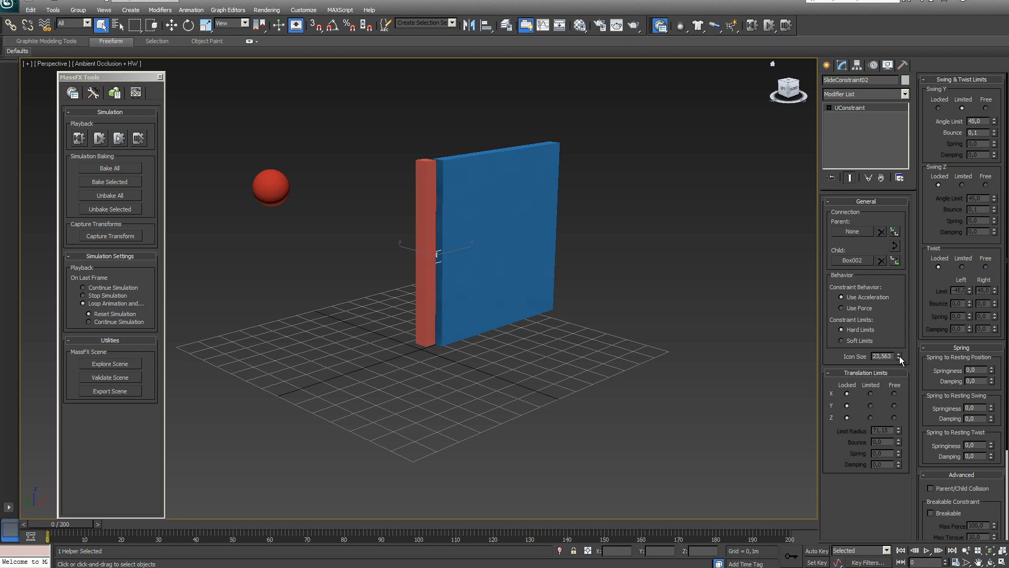
pyautogui.moveTo(900, 356); pyautogui.dragTo(898, 284)
pyautogui.moveTo(899, 354); pyautogui.dragTo(900, 320)
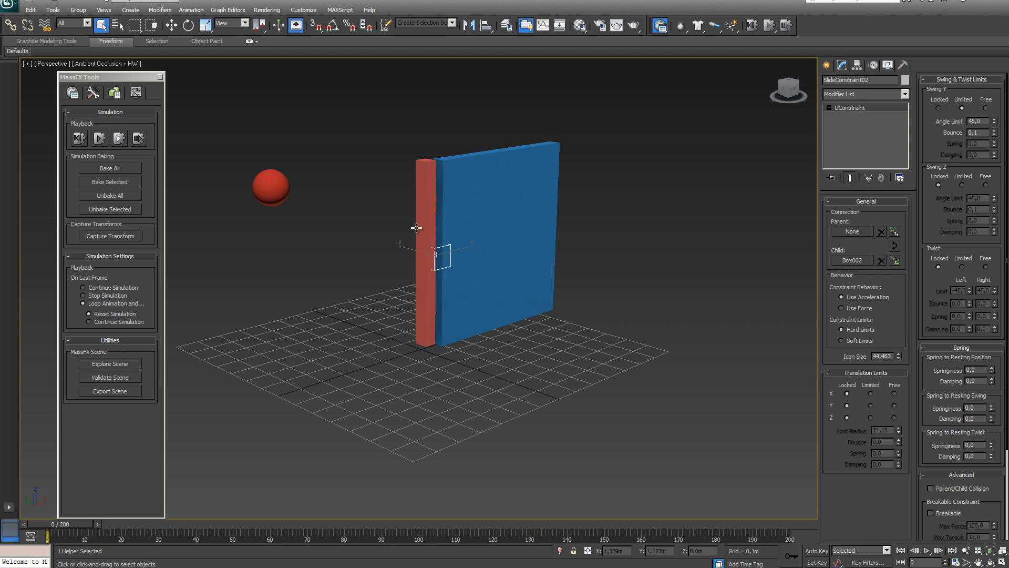
# Display the viewport in Wireframe to inspect the Swing Y limit, and run the simulation.
pyautogui.click(82, 65)
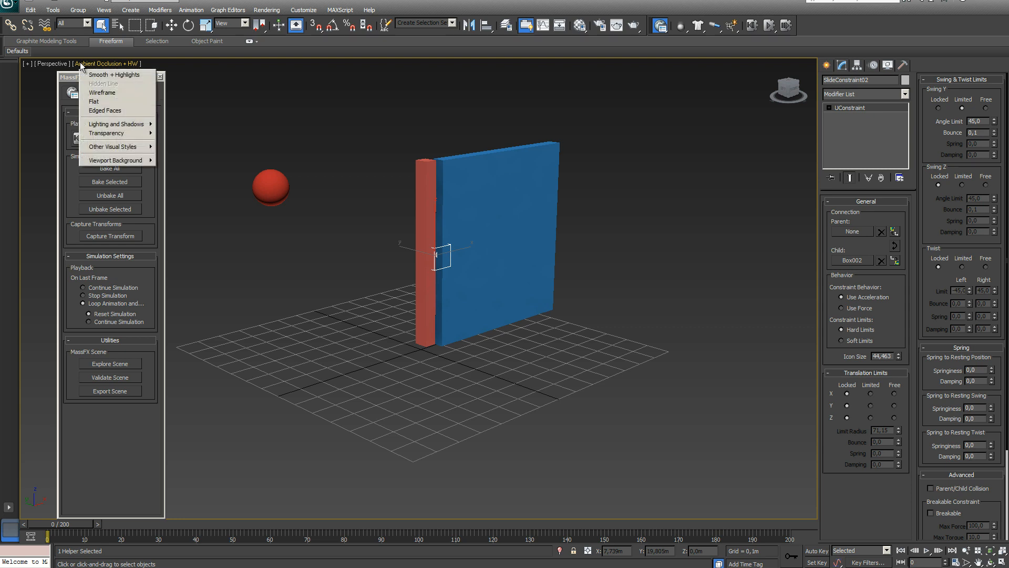
pyautogui.click(94, 93)
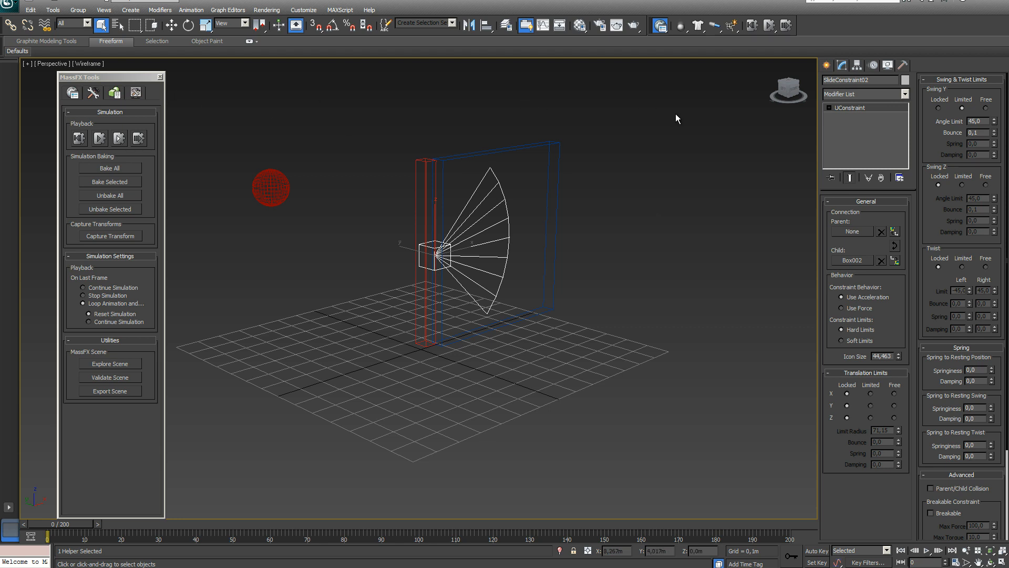
pyautogui.click(768, 27)
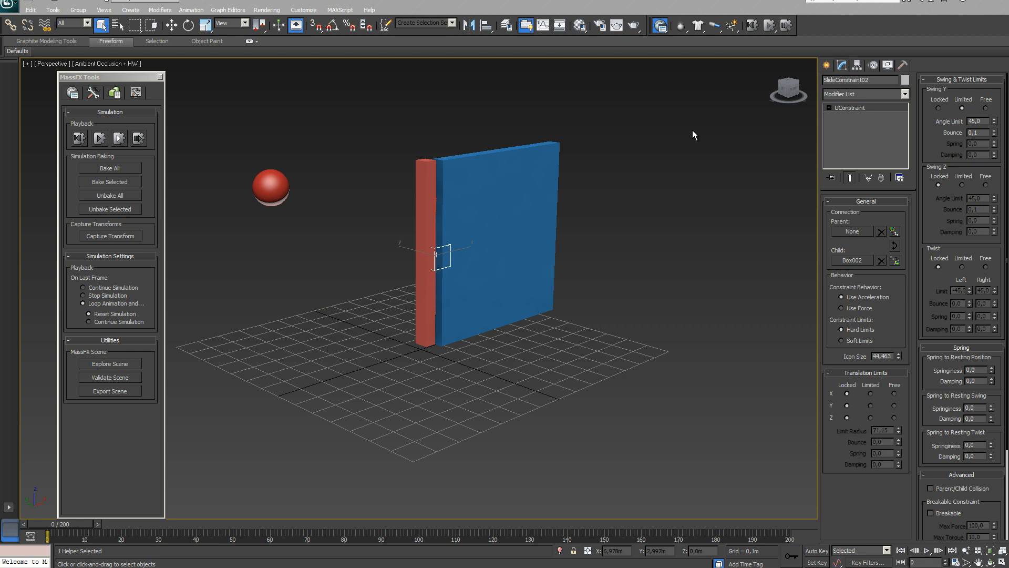
# Lock the constraint's Swing Y, set Swing Z to Limited, run the simulation and reset it.
pyautogui.click(939, 108)
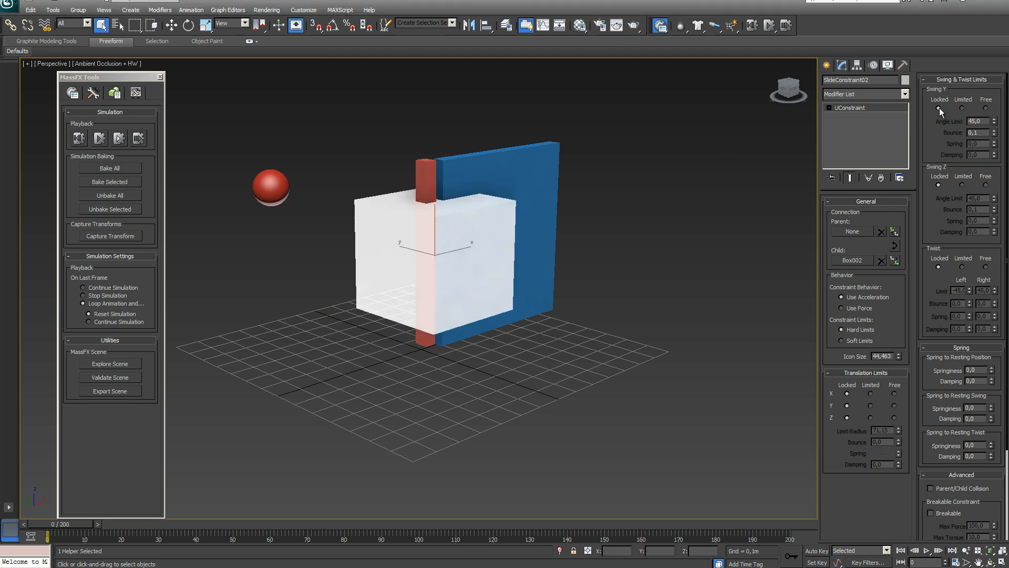
pyautogui.click(963, 185)
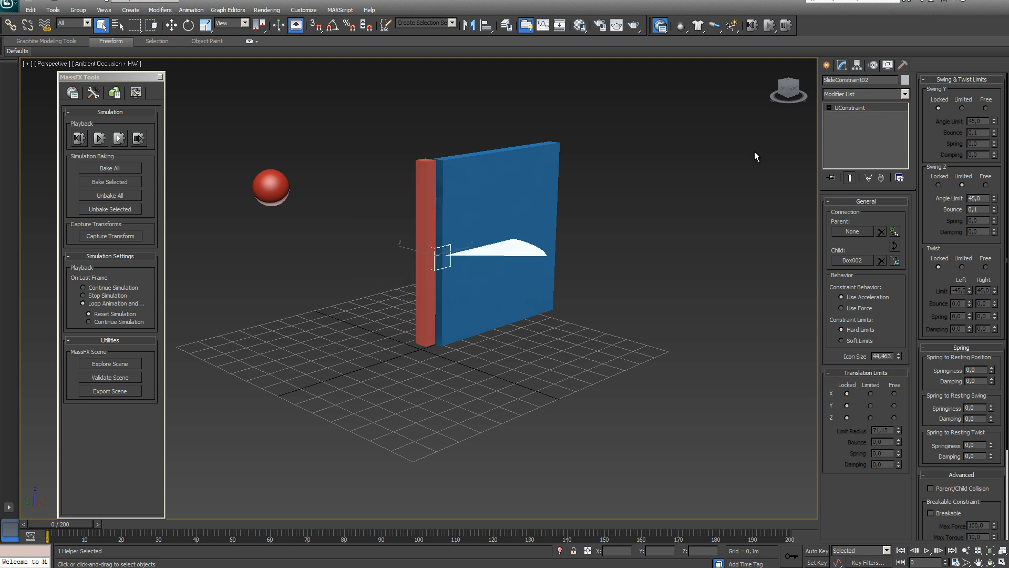
pyautogui.click(768, 28)
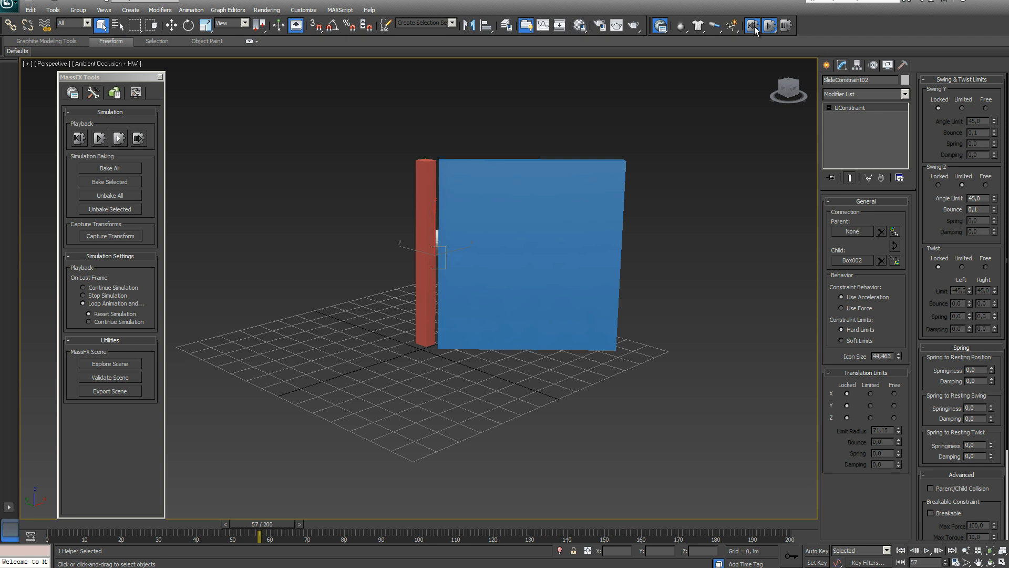
pyautogui.click(753, 26)
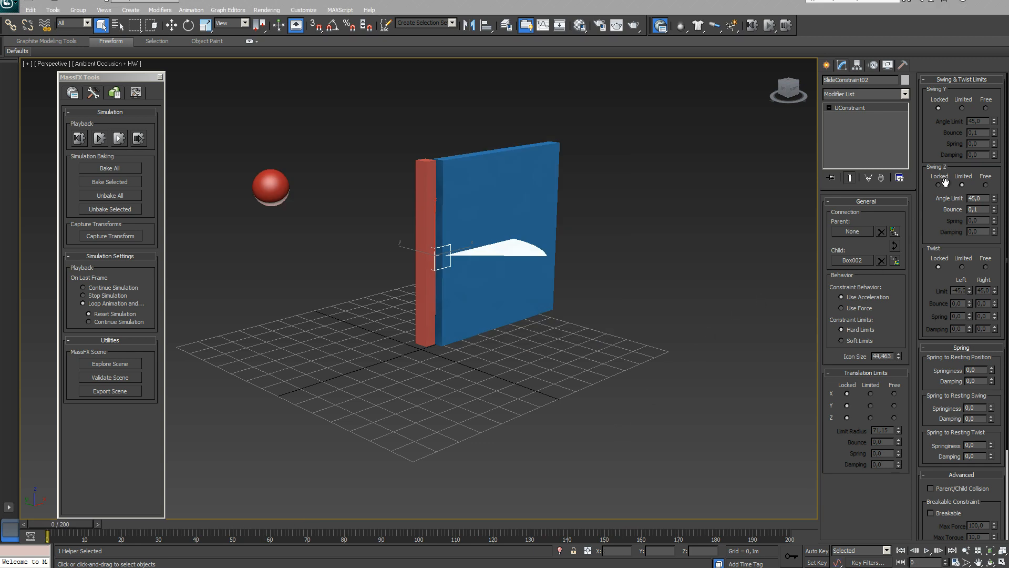
# Set the Swing Z angle limit to 90, run the simulation, reset it and activate the Move tool.
pyautogui.moveTo(983, 199); pyautogui.dragTo(949, 200)
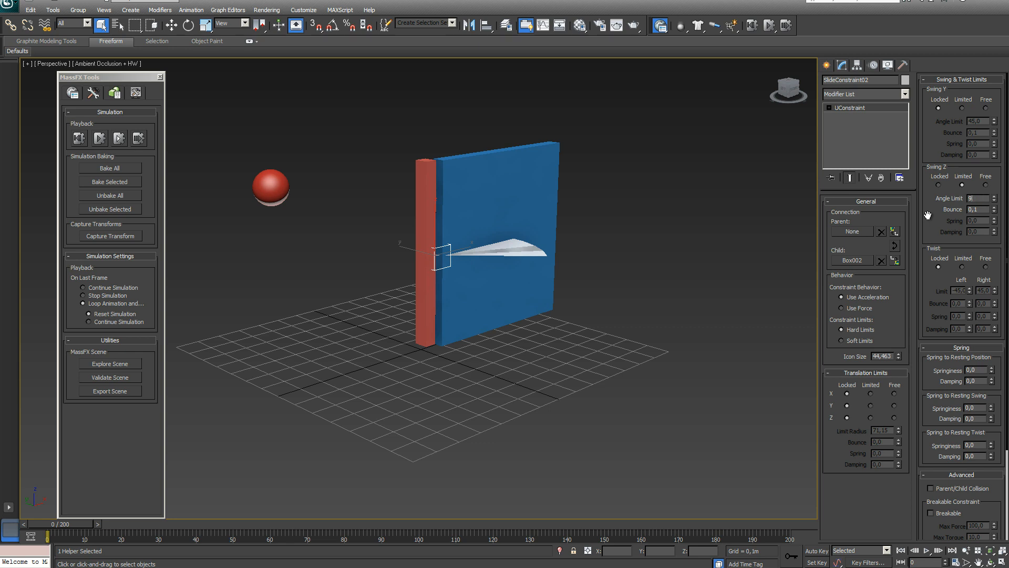
pyautogui.write('90')
pyautogui.press('Return')
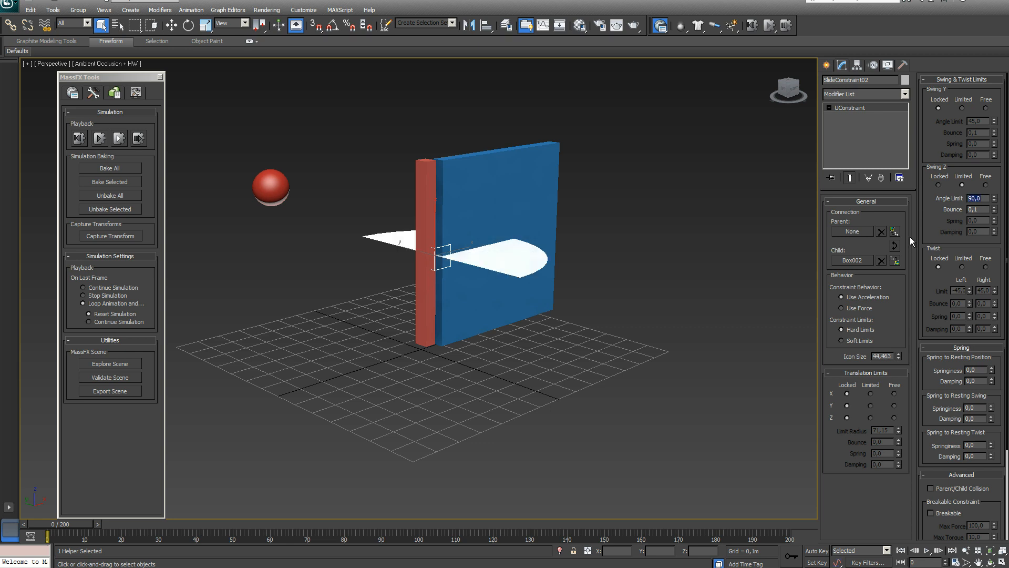
pyautogui.click(768, 27)
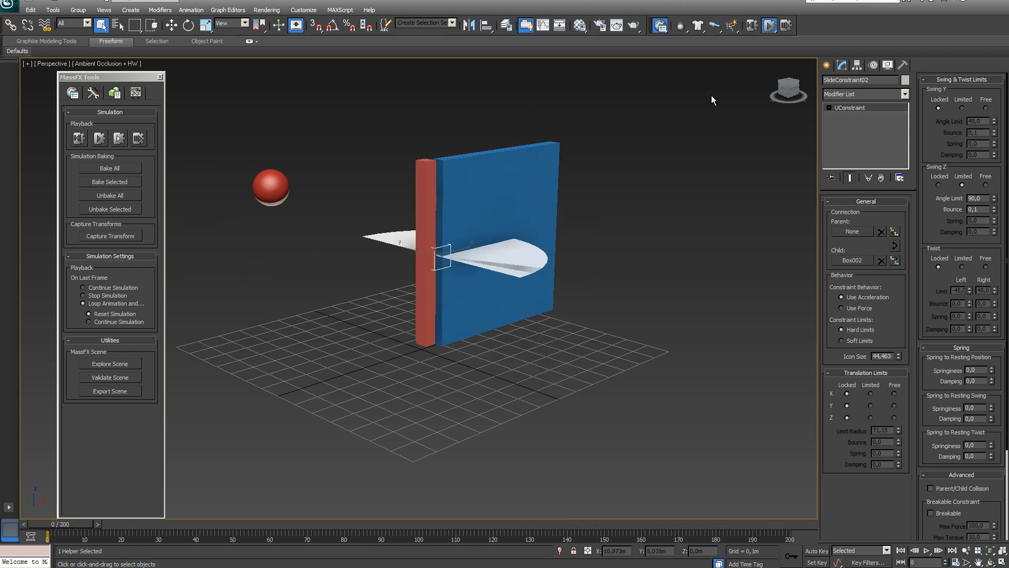
pyautogui.click(752, 24)
pyautogui.press('w')
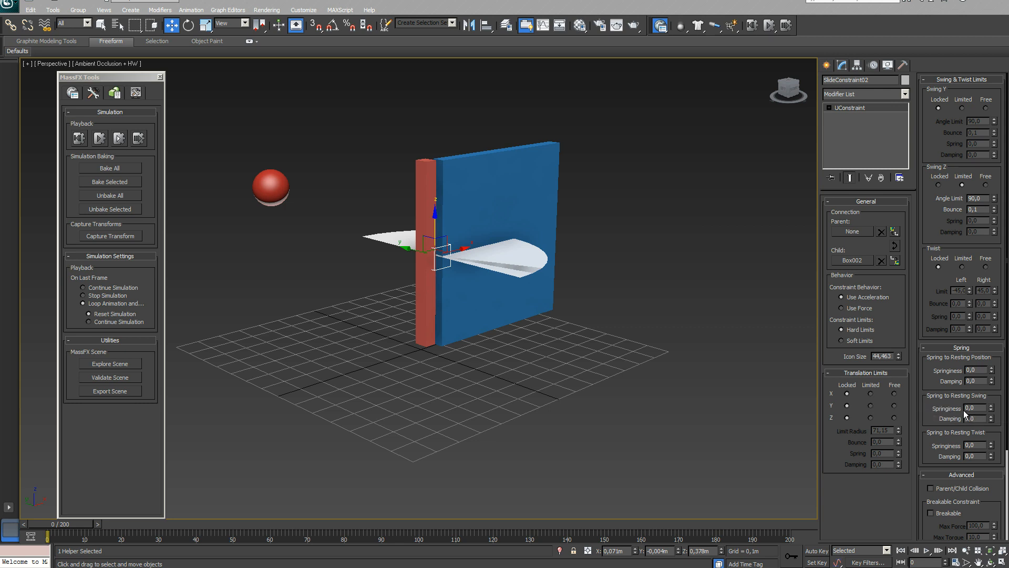
# Simulate with the resting swing springiness set to 30, and again with springiness 20 and damping 30, resetting after each run.
pyautogui.click(979, 409)
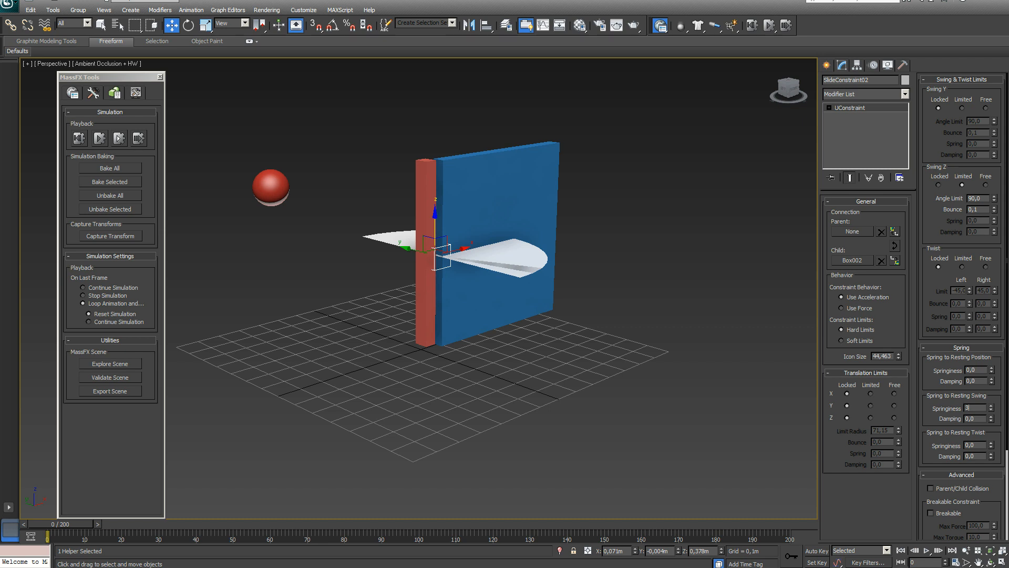
pyautogui.write('30')
pyautogui.press('Return')
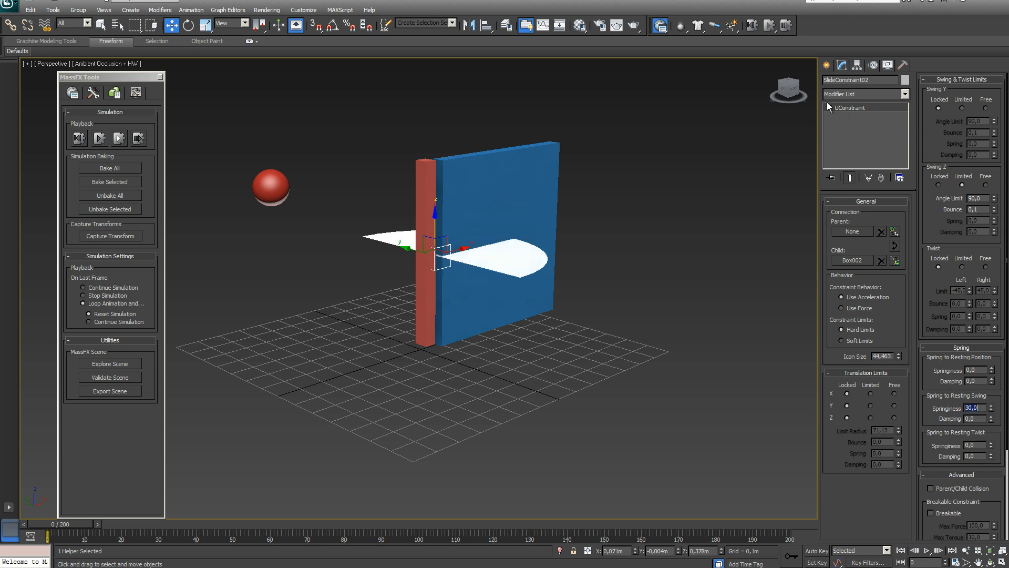
pyautogui.click(771, 27)
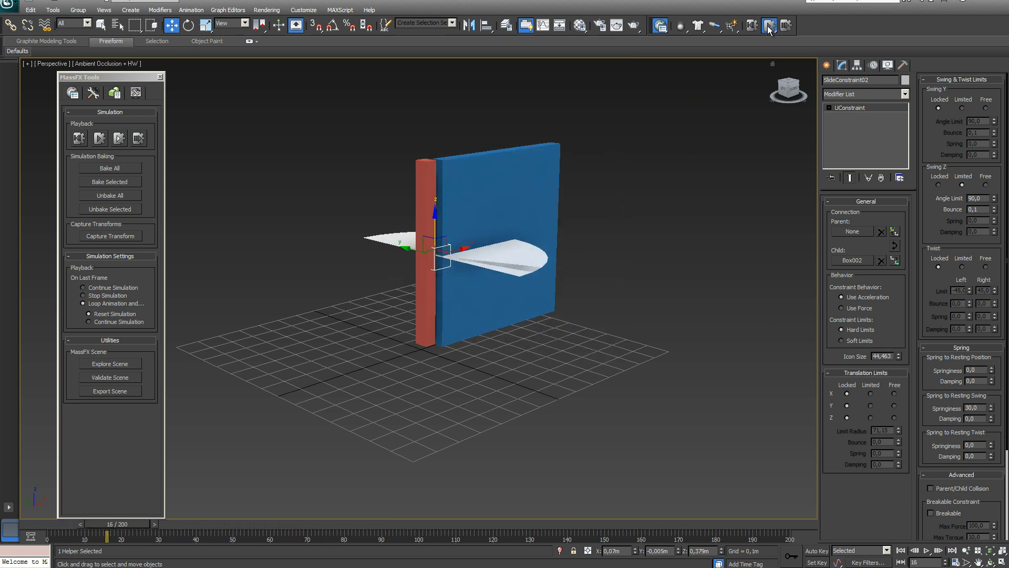
pyautogui.click(752, 25)
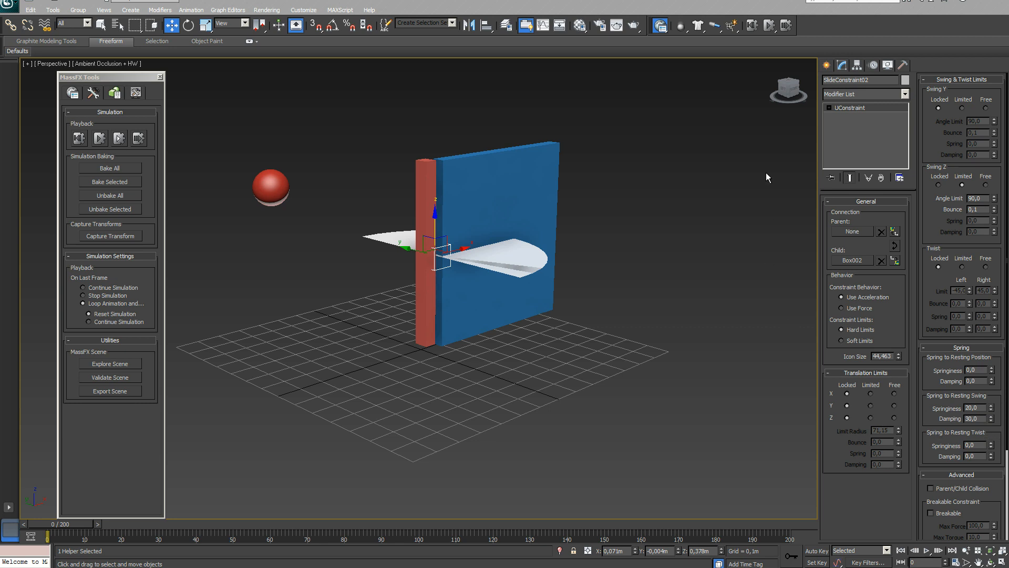
pyautogui.click(771, 27)
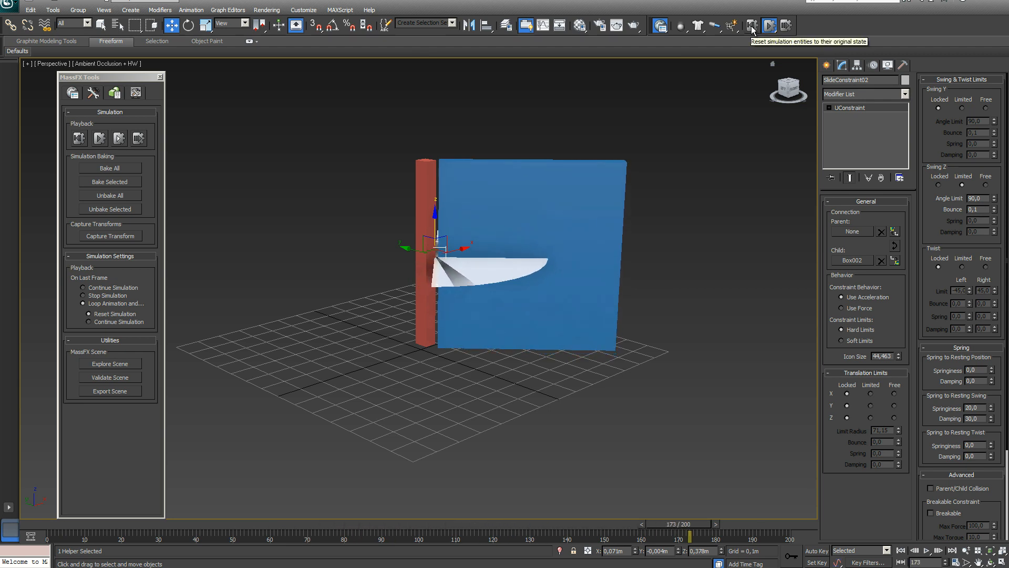
pyautogui.click(753, 26)
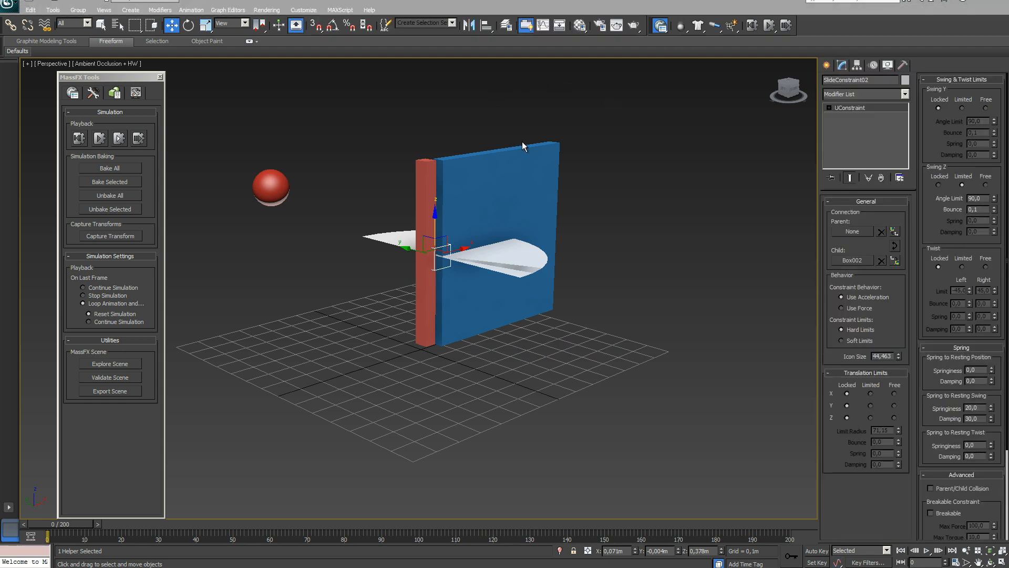
# Set the blue box's center of mass to Calculate from Meshes and run the simulation.
pyautogui.click(553, 157)
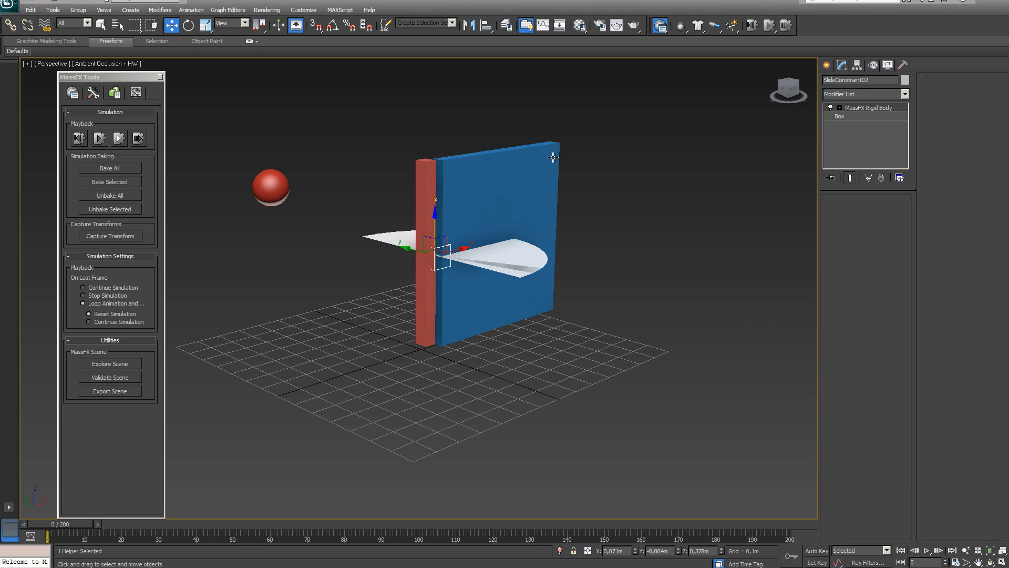
pyautogui.click(553, 157)
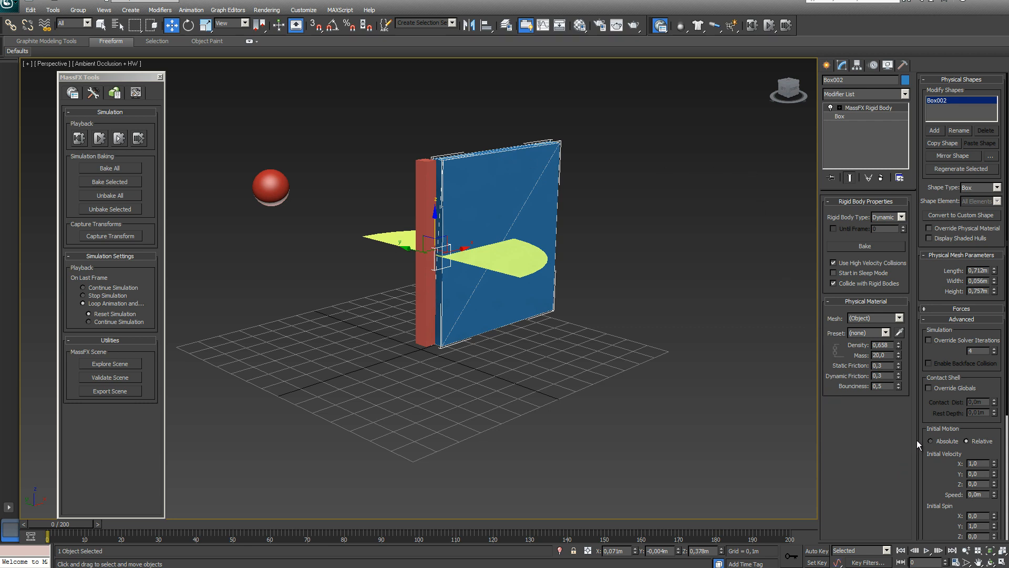
pyautogui.moveTo(929, 416); pyautogui.dragTo(959, 195)
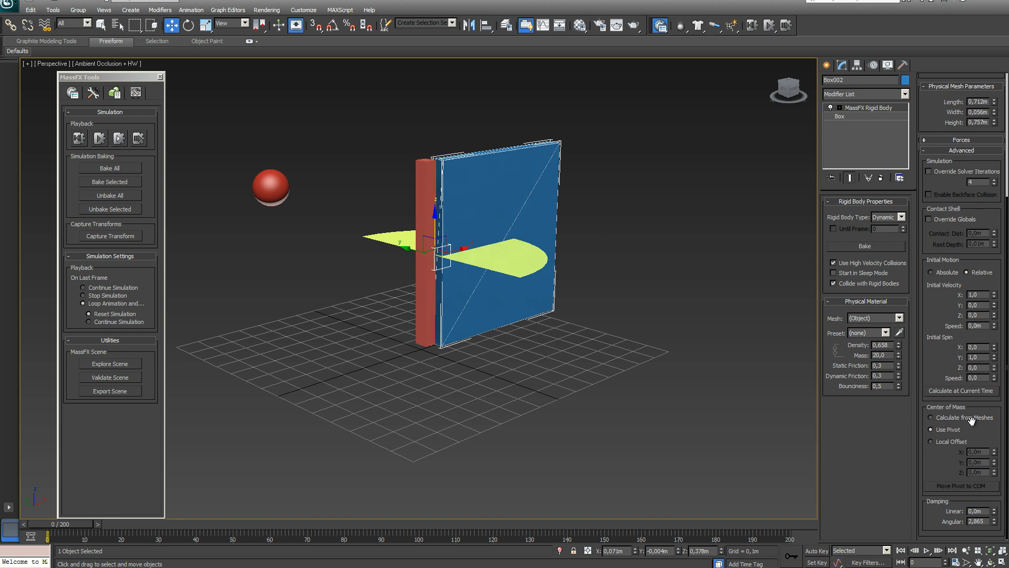
pyautogui.click(930, 418)
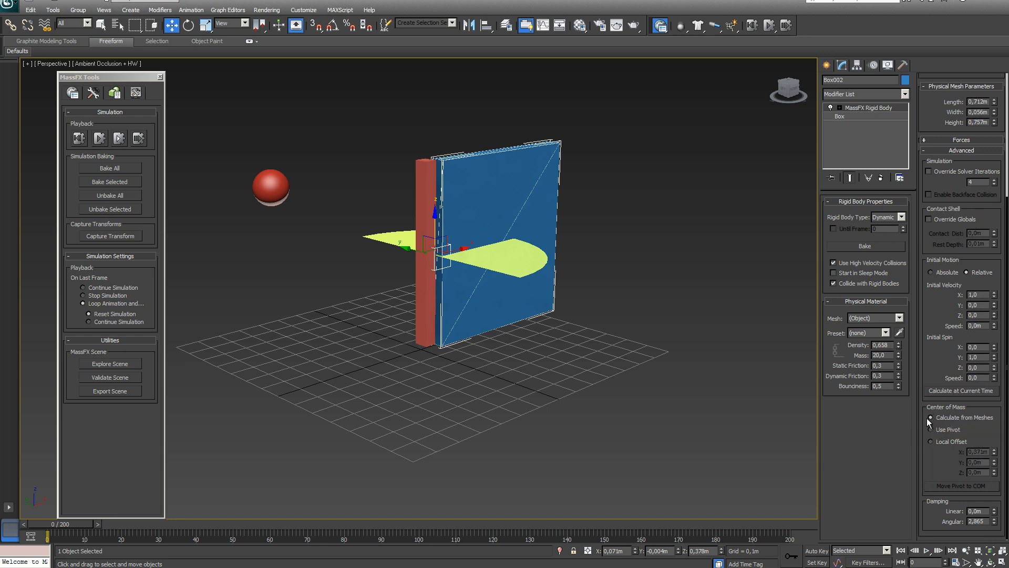
pyautogui.click(768, 25)
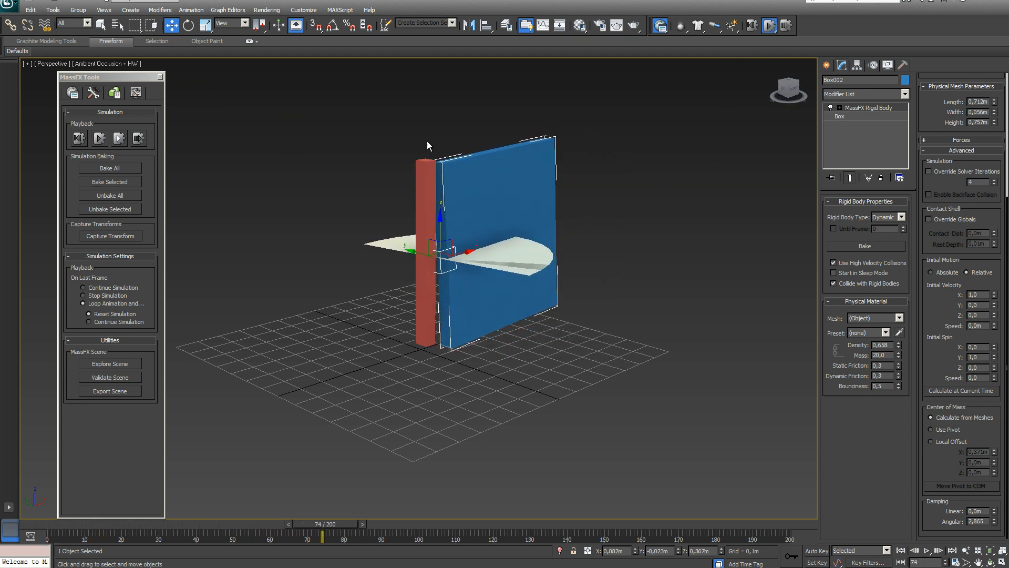
# Reset the simulation, set the blue box's center of mass to Use Pivot, run the simulation and reset it again.
pyautogui.click(752, 25)
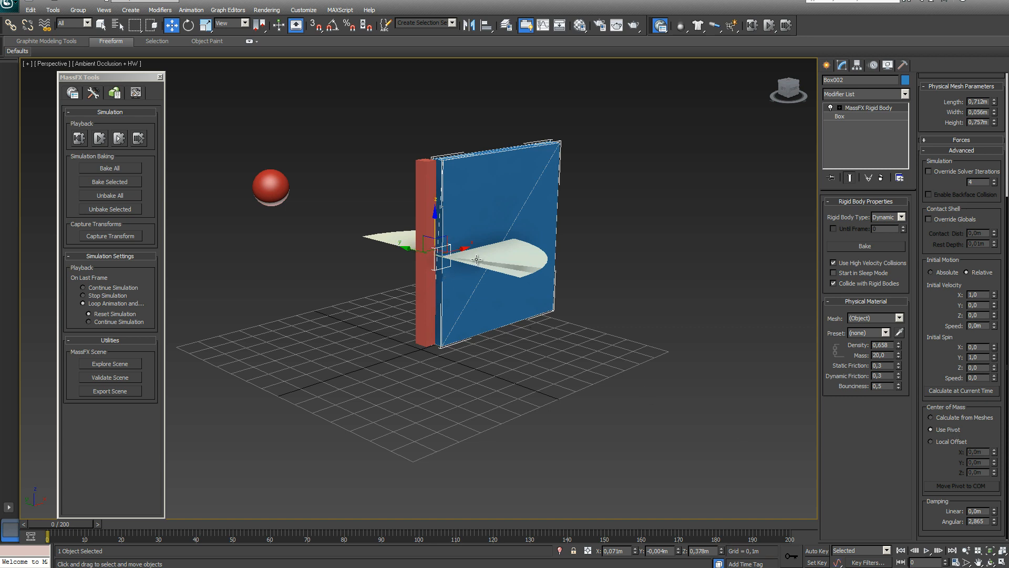
pyautogui.click(768, 28)
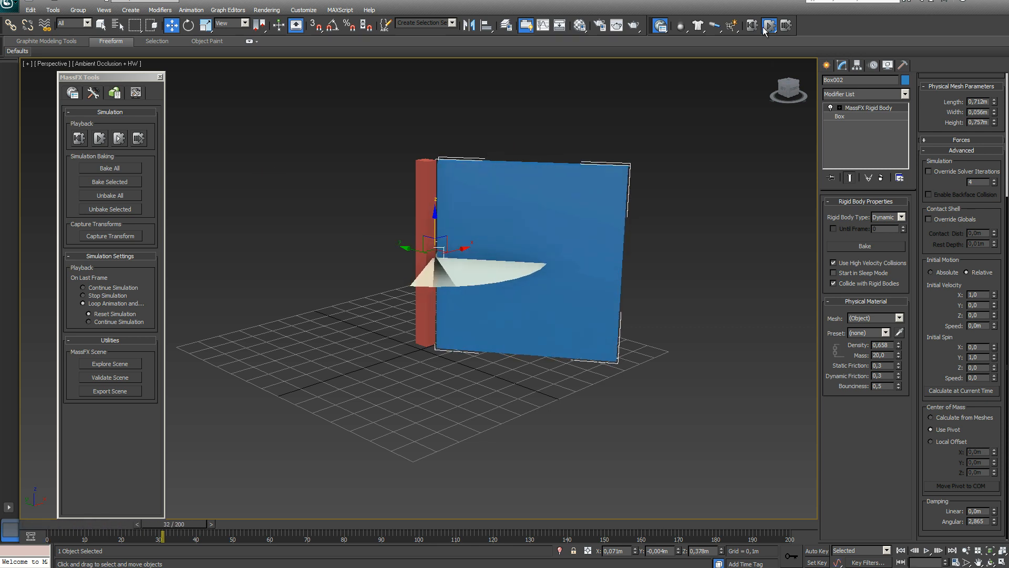
pyautogui.click(753, 26)
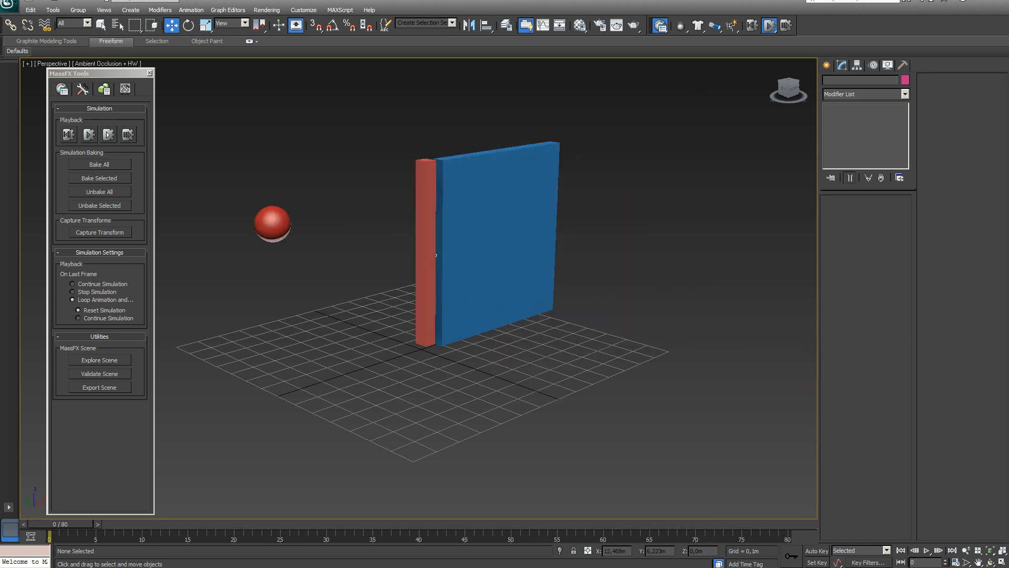
# Select the red post, check its rigid body type and keyframes, and deselect it.
pyautogui.click(436, 256)
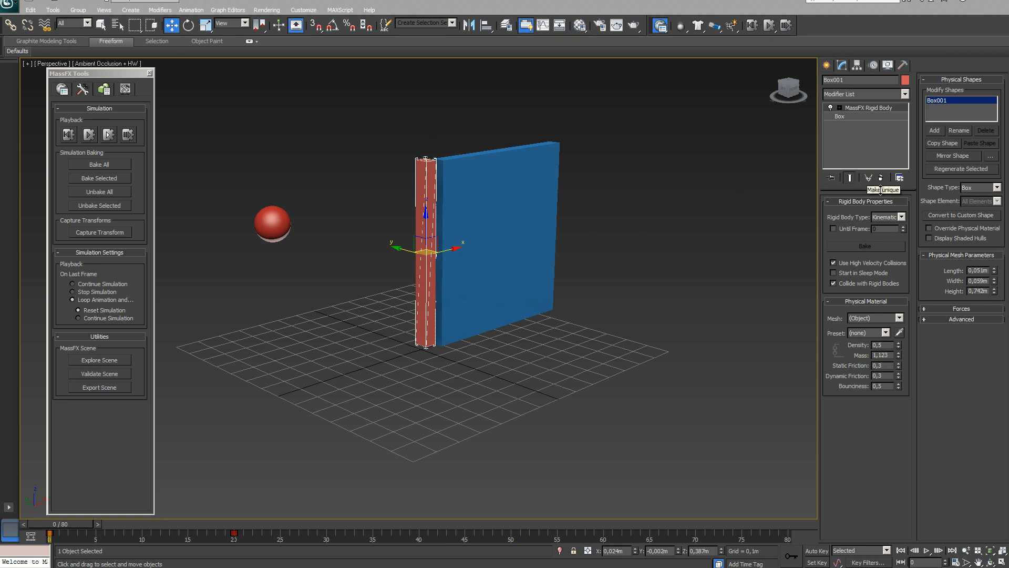
pyautogui.click(901, 217)
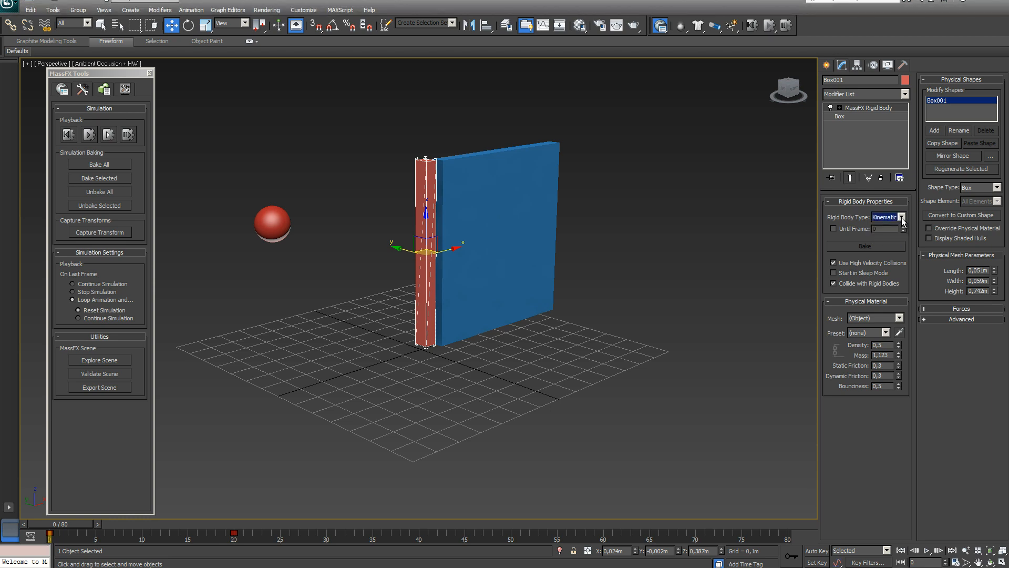
pyautogui.moveTo(51, 523)
pyautogui.mouseDown()
pyautogui.moveTo(232, 513)
pyautogui.moveTo(39, 534)
pyautogui.mouseUp()
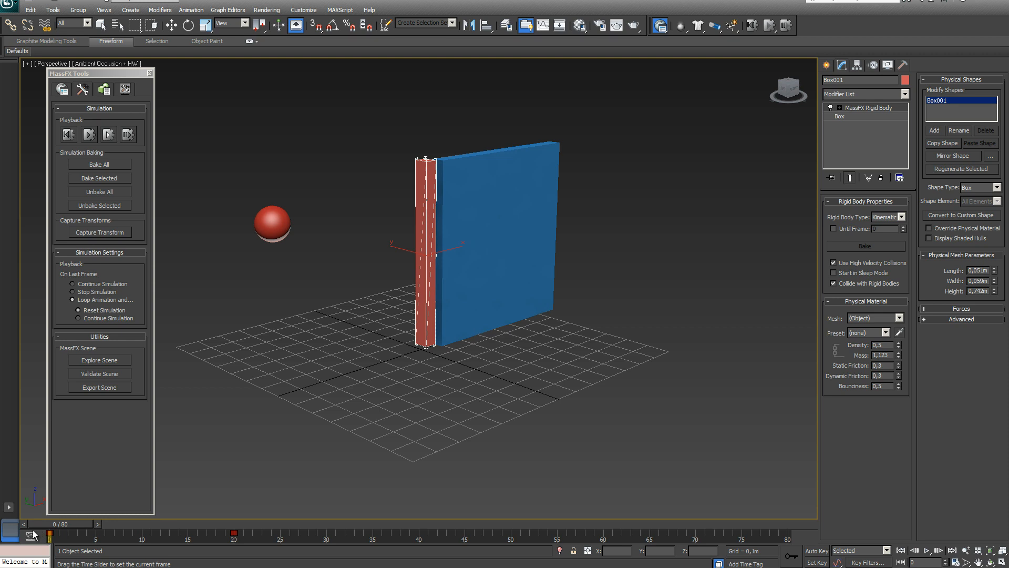
pyautogui.click(300, 152)
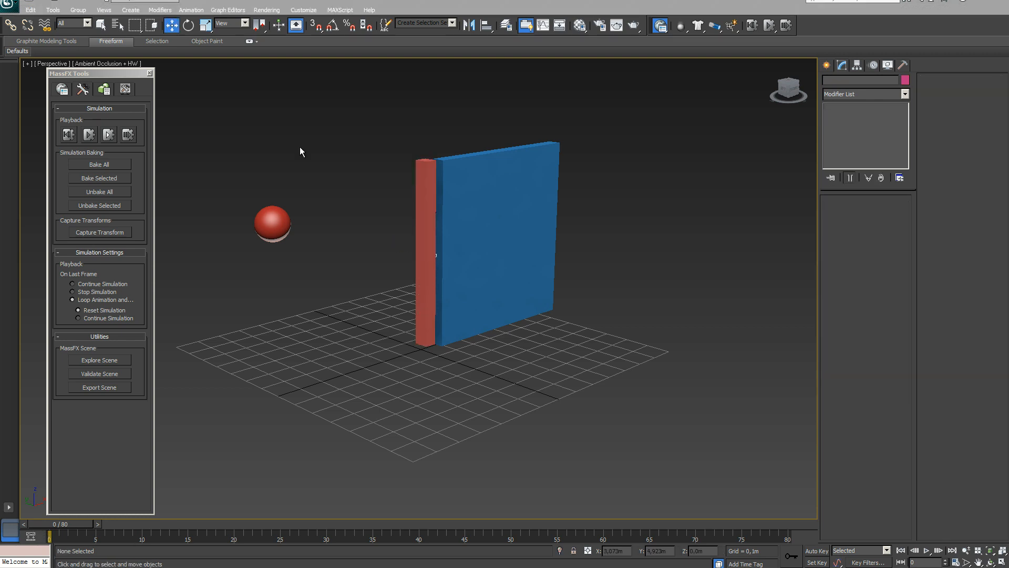
# Select the red sphere, scrub through its keyframed motion, run the simulation and reset it.
pyautogui.click(272, 214)
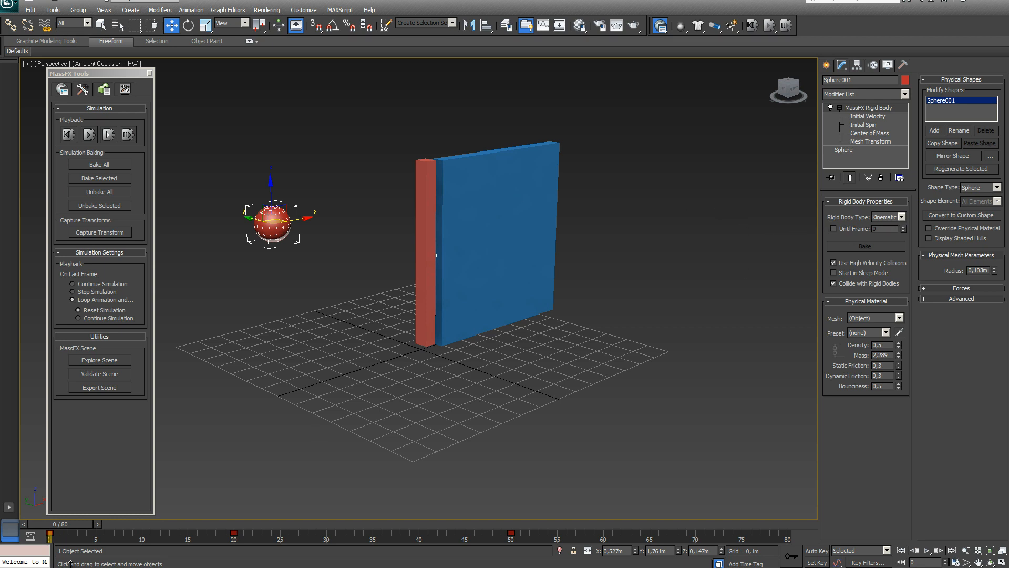
pyautogui.moveTo(58, 522); pyautogui.dragTo(885, 535)
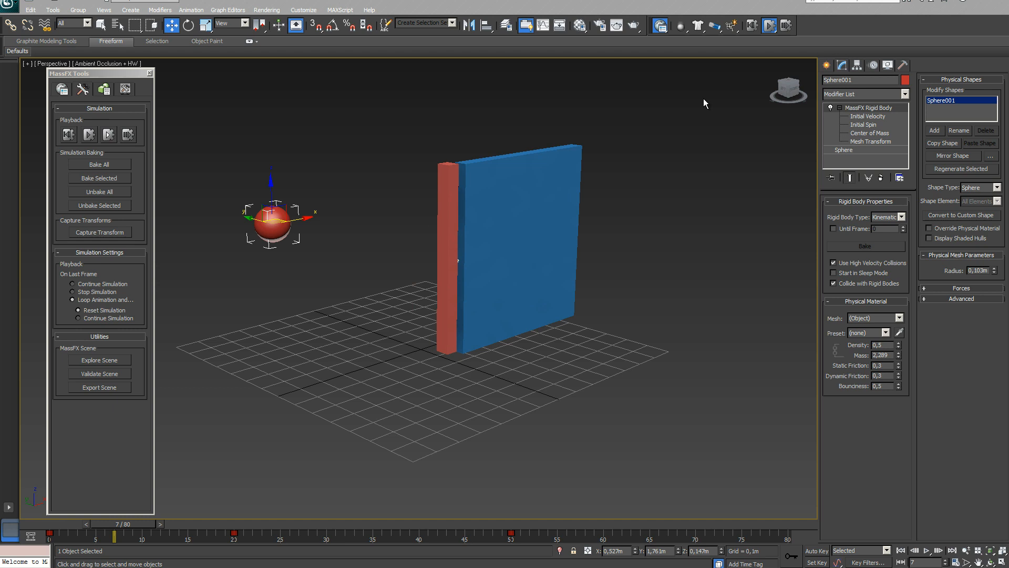
pyautogui.click(753, 25)
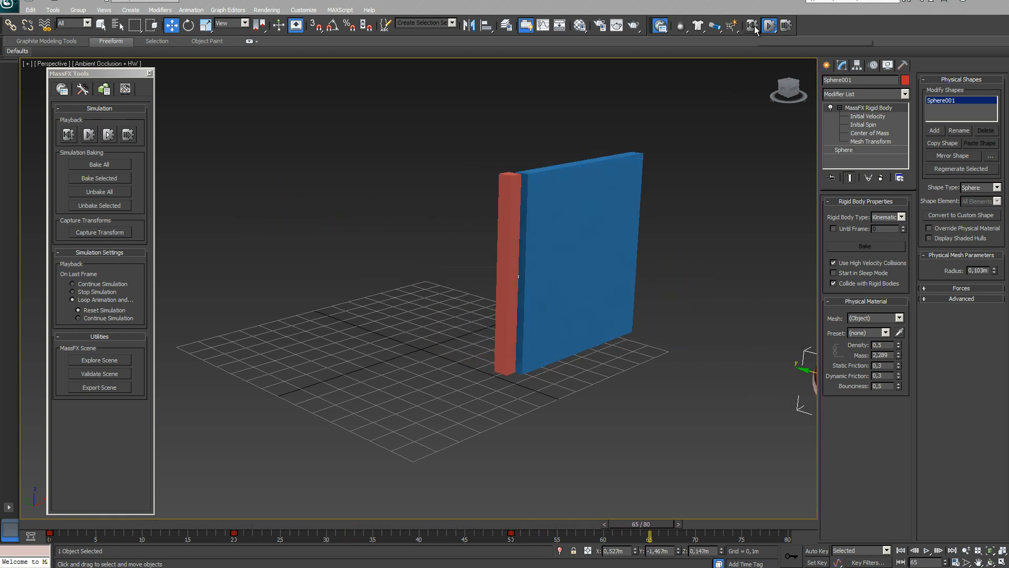
# Select TwistConstraint02 by name from the scene objects and display the available constraint types.
pyautogui.click(117, 25)
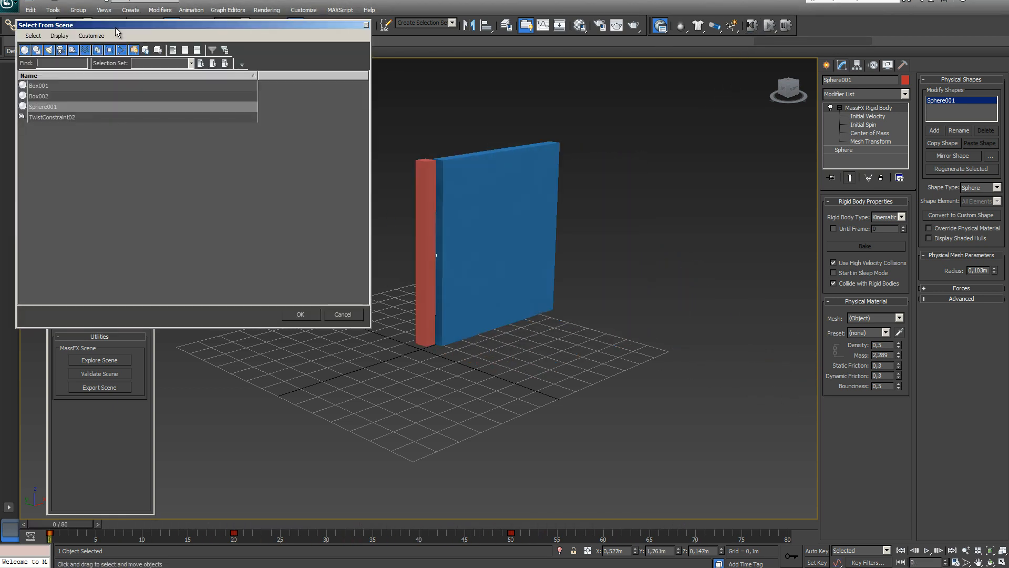
pyautogui.click(49, 118)
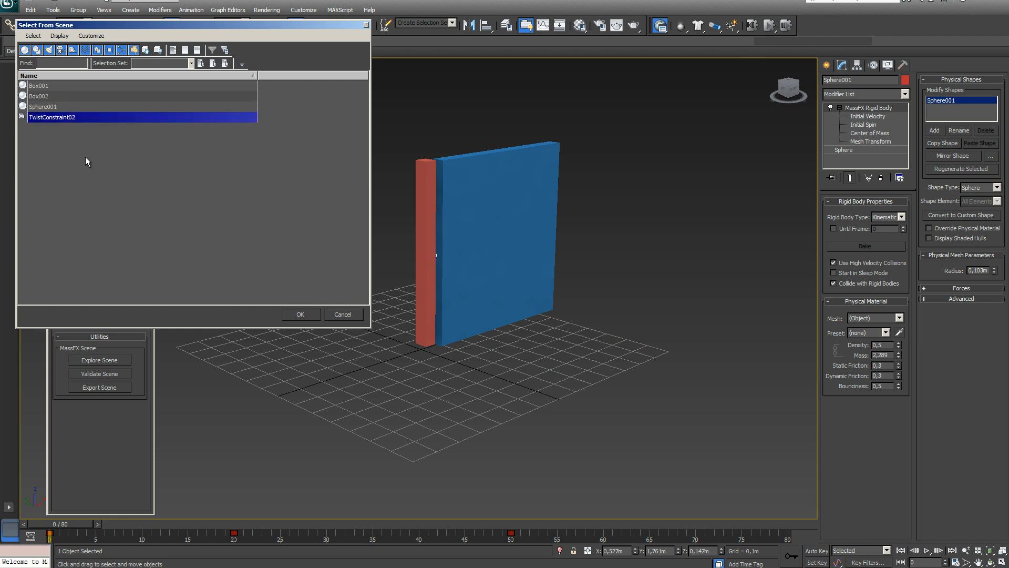
pyautogui.click(310, 310)
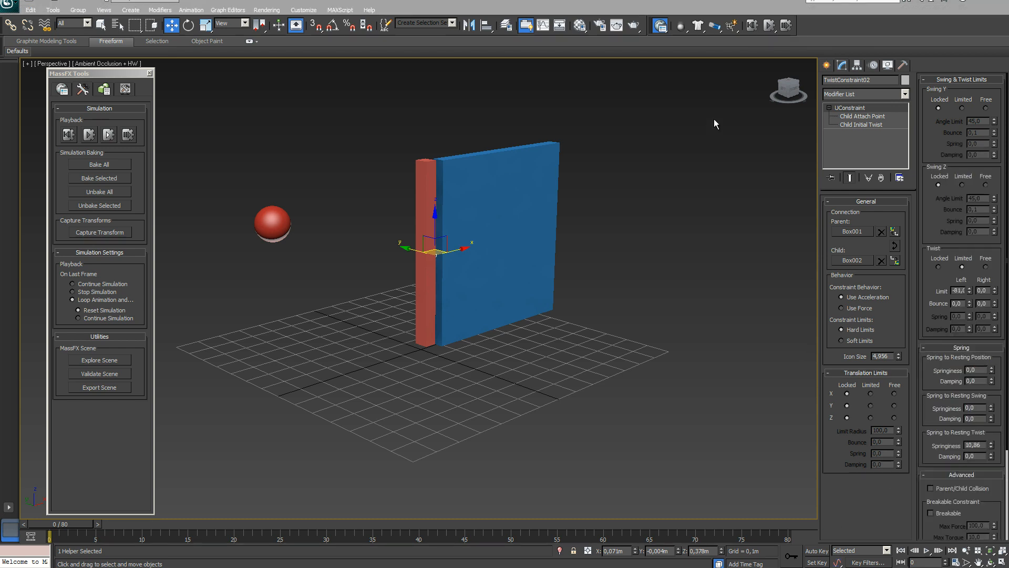
pyautogui.click(715, 27)
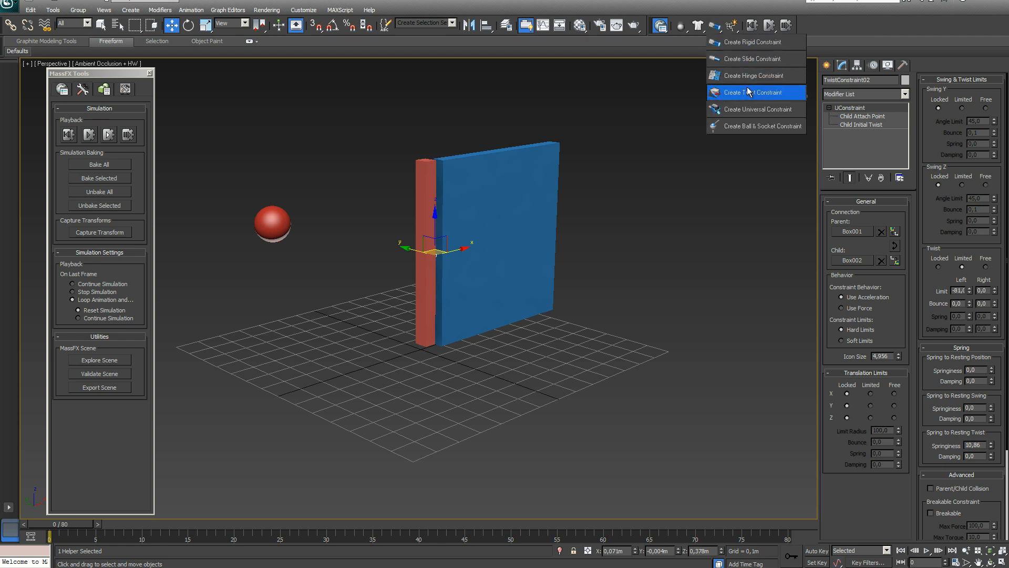
pyautogui.click(703, 79)
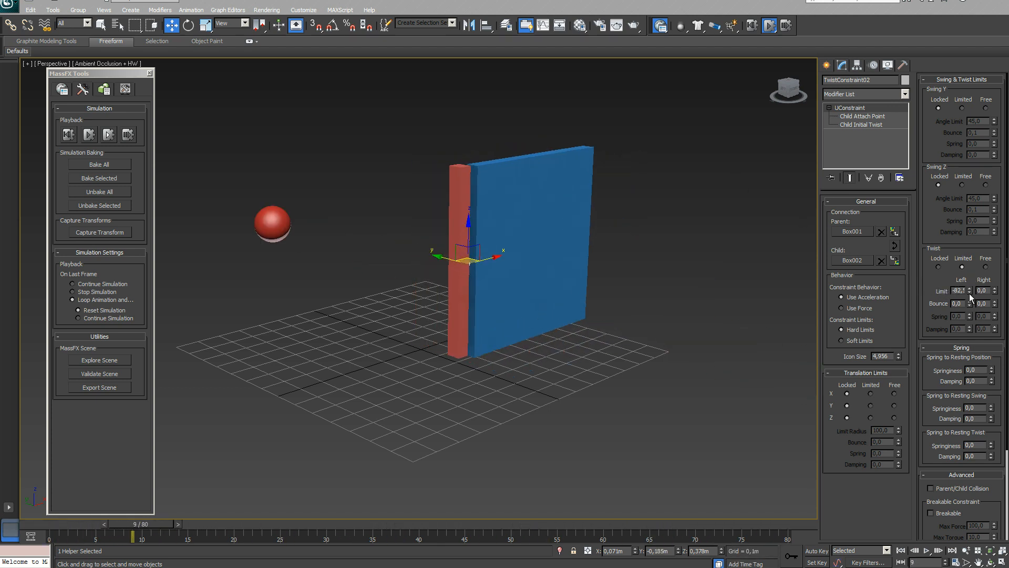
# Set the constraint's left twist limit to -127 and its resting twist springiness to 4.84, simulating to compare the motion.
pyautogui.moveTo(970, 294); pyautogui.dragTo(969, 339)
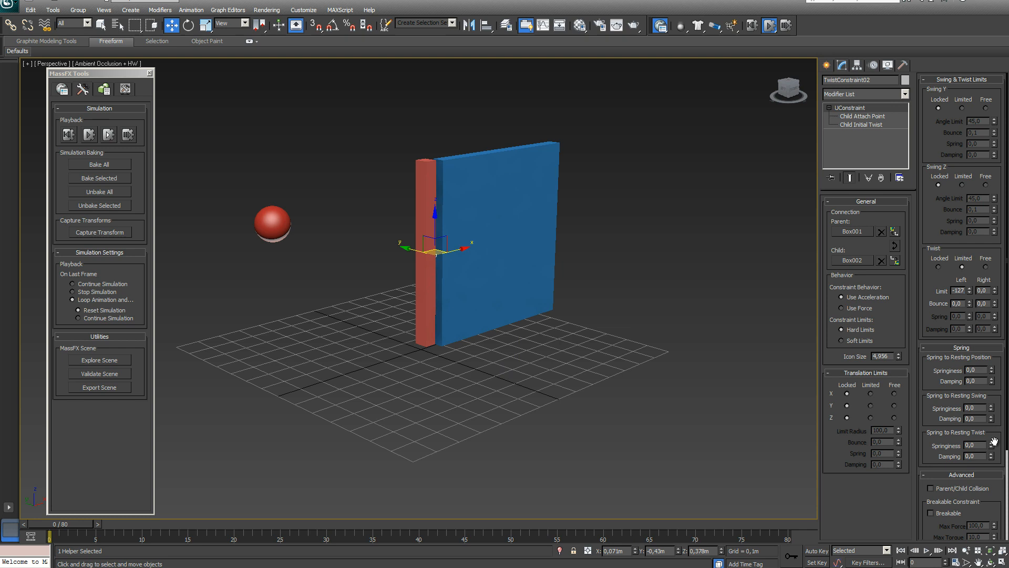
pyautogui.moveTo(992, 446); pyautogui.dragTo(991, 435)
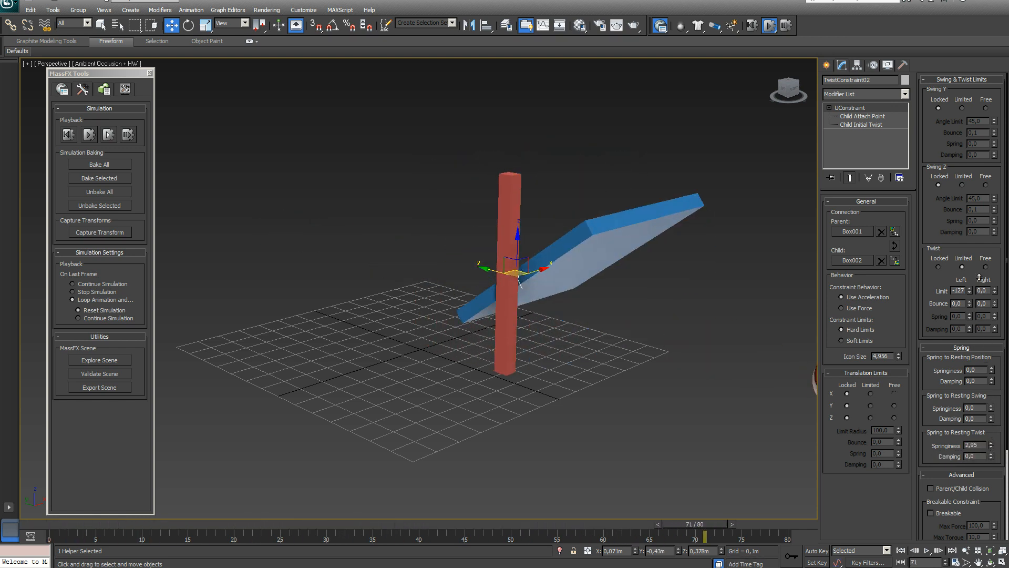
pyautogui.moveTo(971, 189); pyautogui.dragTo(971, 187)
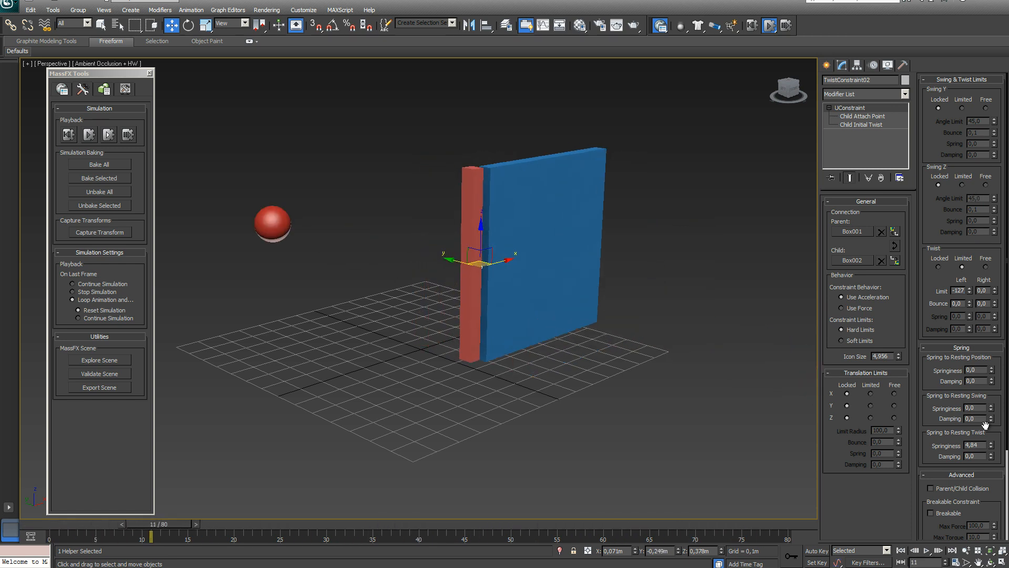
# Set the resting twist damping to 2.06, simulate, and switch the twist constraint's Swing Y to Limited.
pyautogui.click(992, 455)
pyautogui.moveTo(993, 458); pyautogui.dragTo(995, 346)
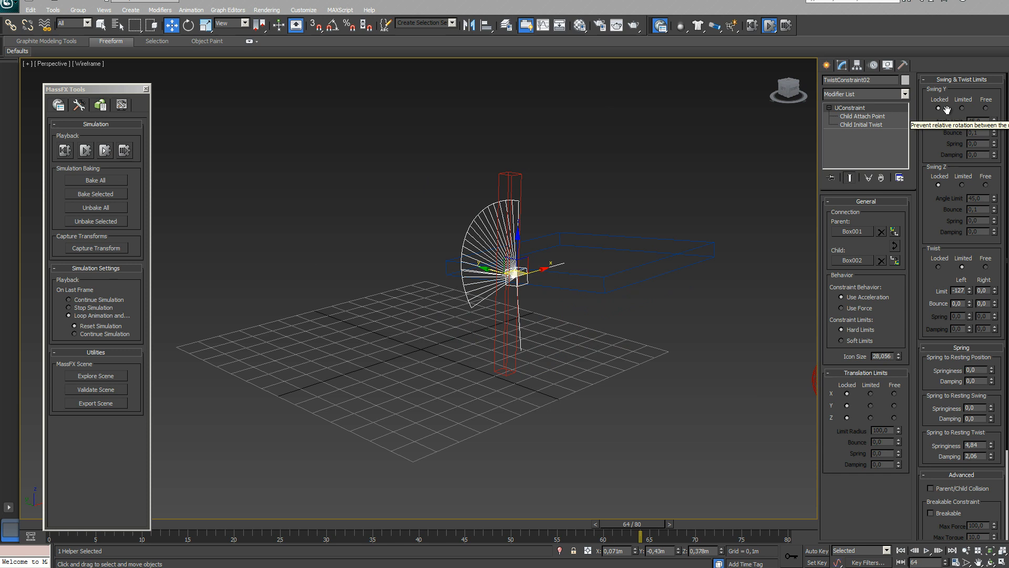
pyautogui.click(963, 108)
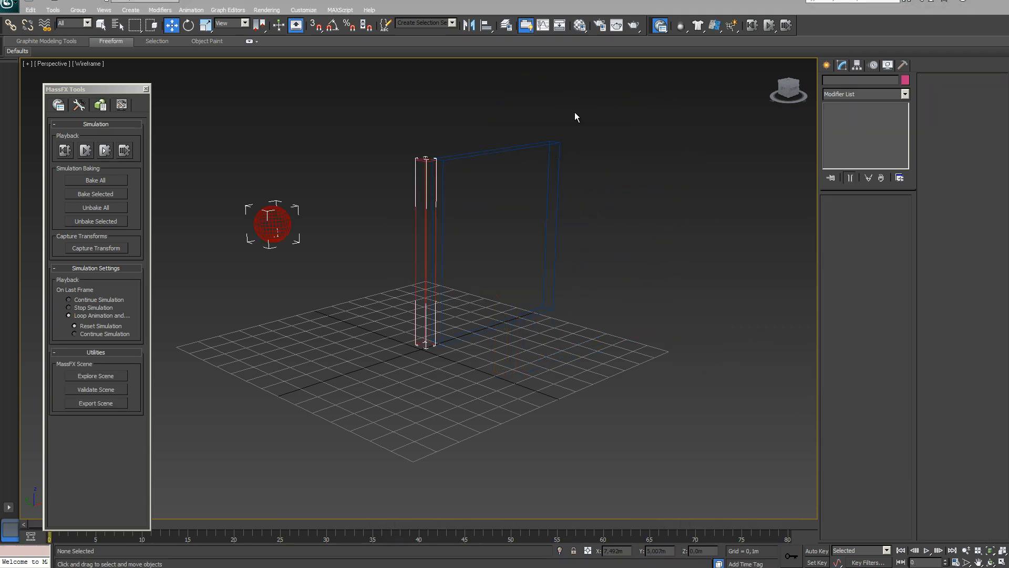
# Create a hinge constraint on the blue box with an icon size of about 16.5, run the simulation and reset it.
pyautogui.click(509, 151)
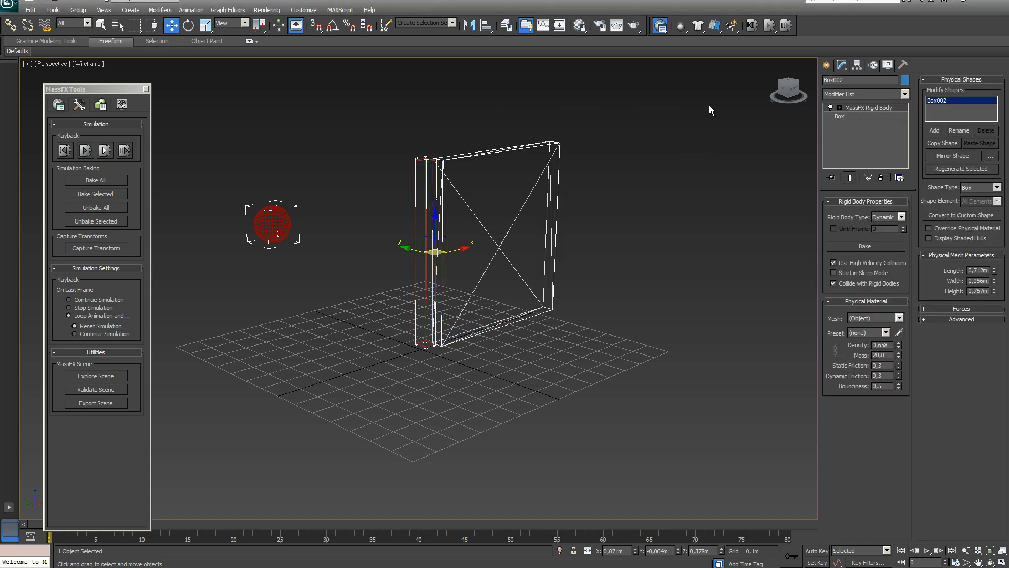
pyautogui.click(717, 25)
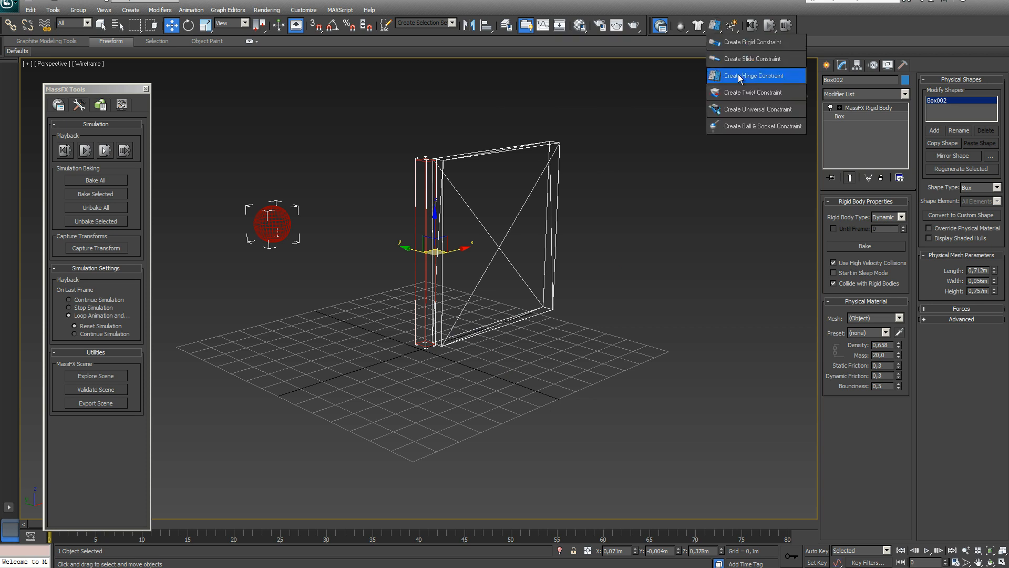
pyautogui.click(756, 80)
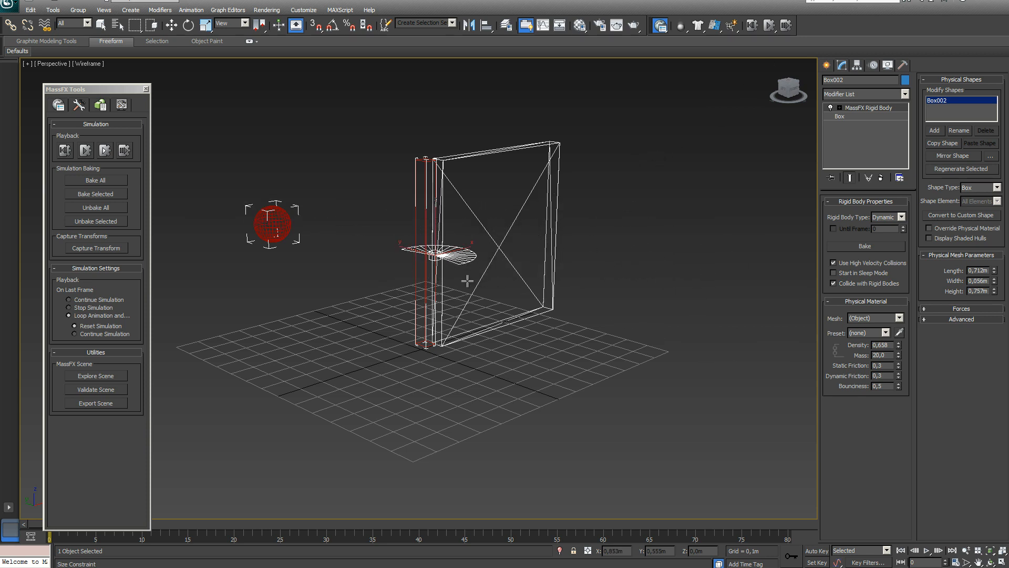
pyautogui.click(467, 280)
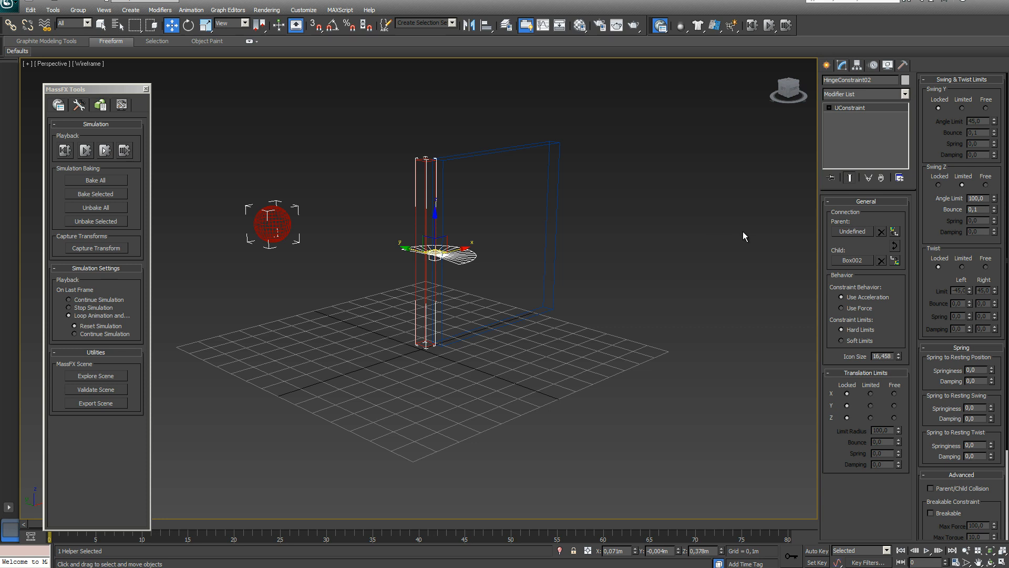
pyautogui.click(770, 30)
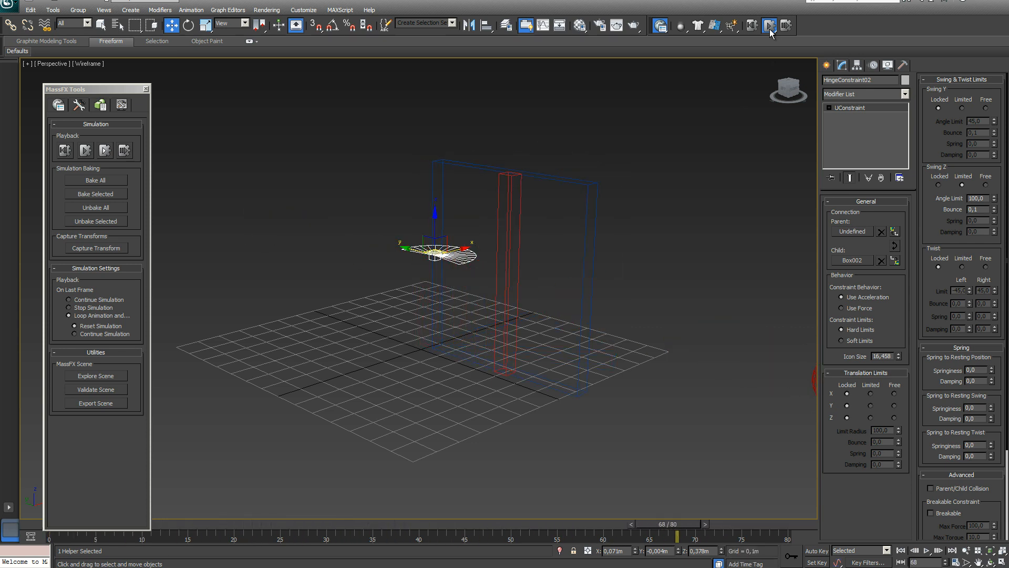
pyautogui.click(753, 27)
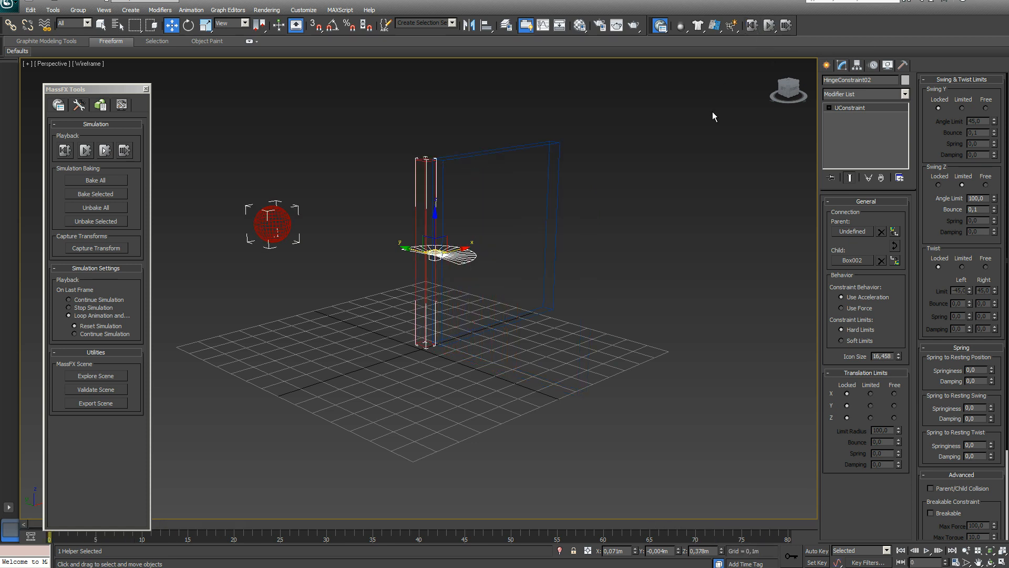
# Assign the red post Box001 as the hinge constraint's parent and run the simulation.
pyautogui.click(851, 231)
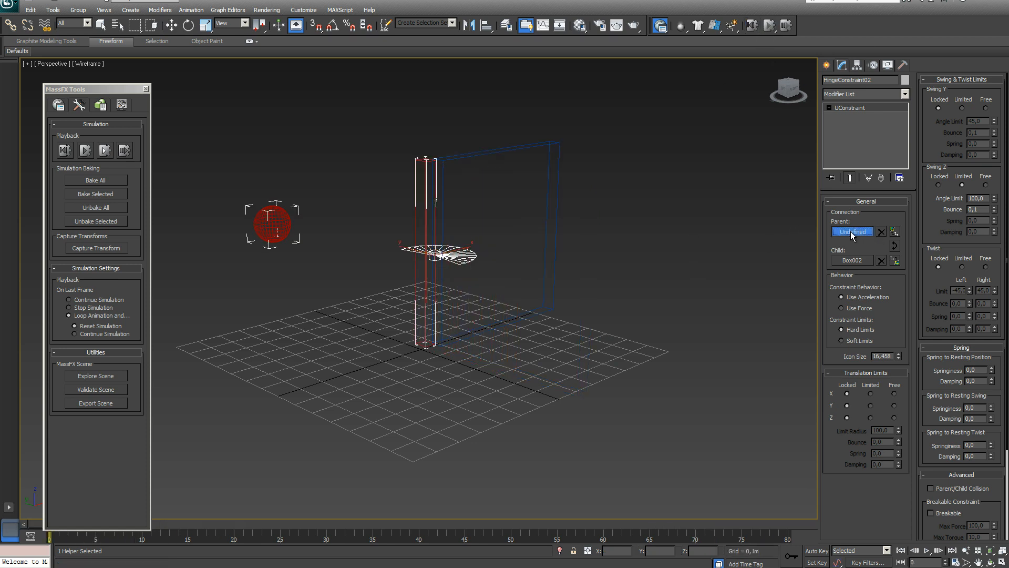
pyautogui.click(415, 160)
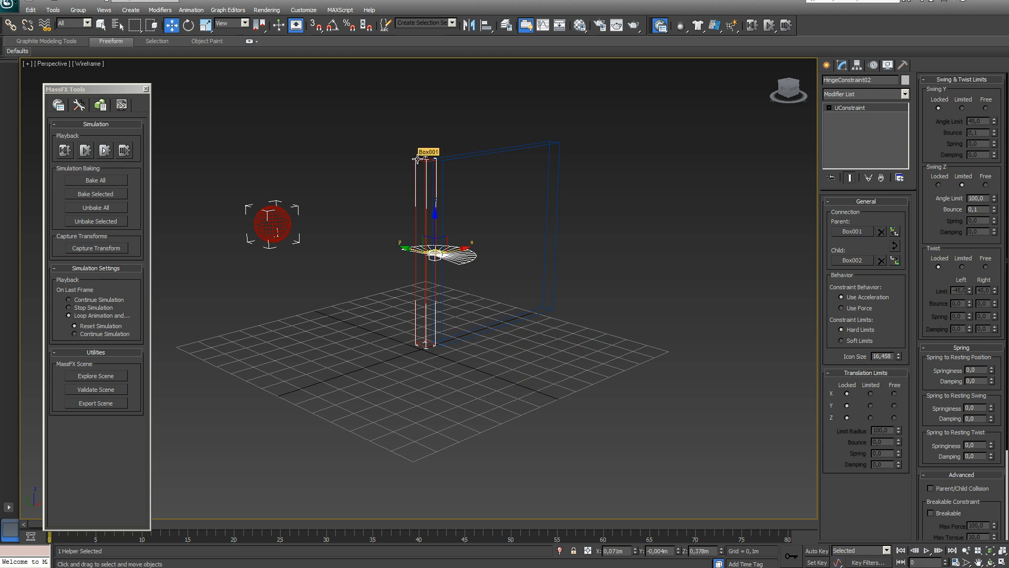
pyautogui.click(771, 25)
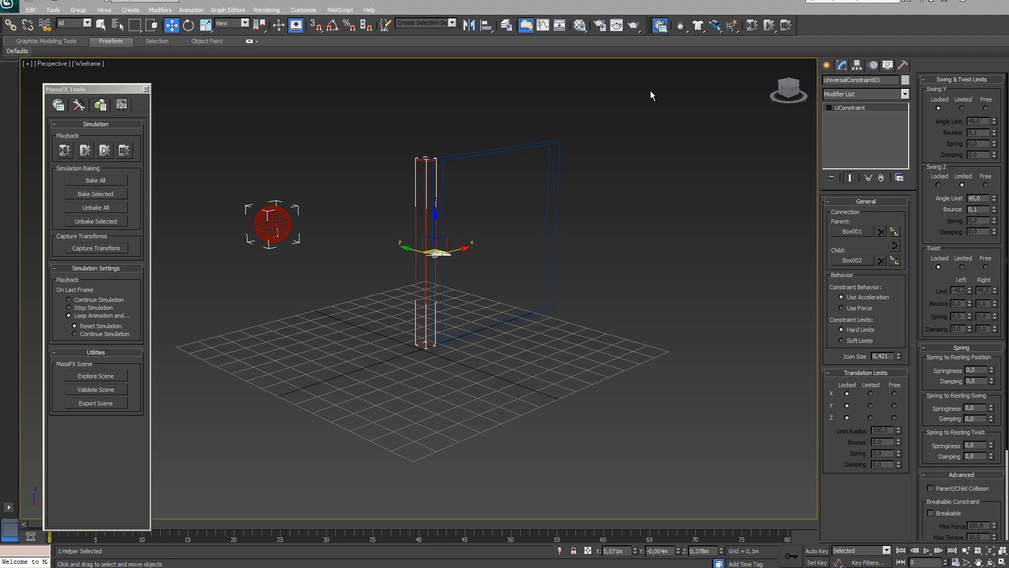
# Examine the Universal constraint type and the remaining parameters of the selected universal constraint.
pyautogui.moveTo(716, 27); pyautogui.dragTo(739, 109)
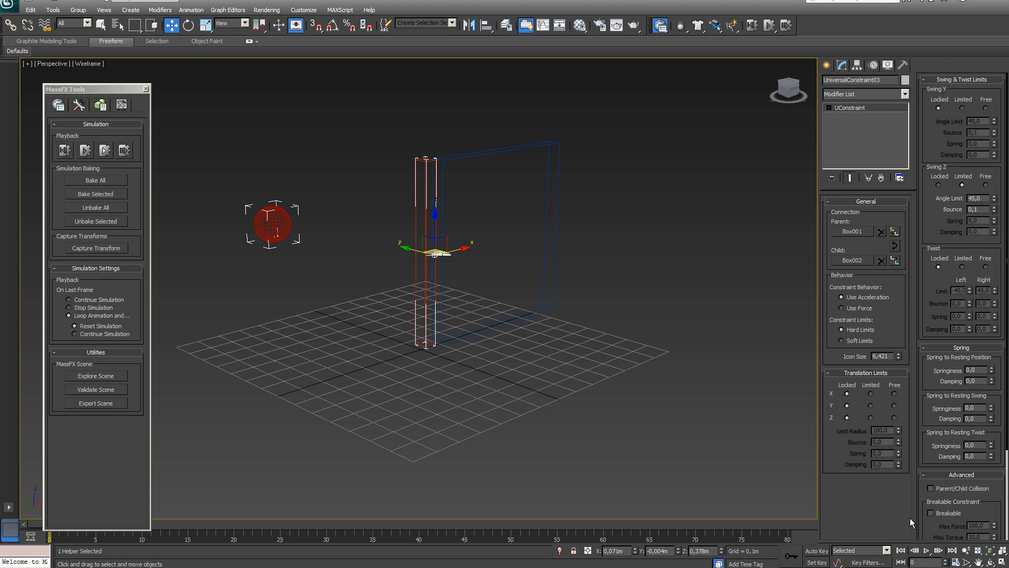
pyautogui.moveTo(919, 496); pyautogui.dragTo(922, 334)
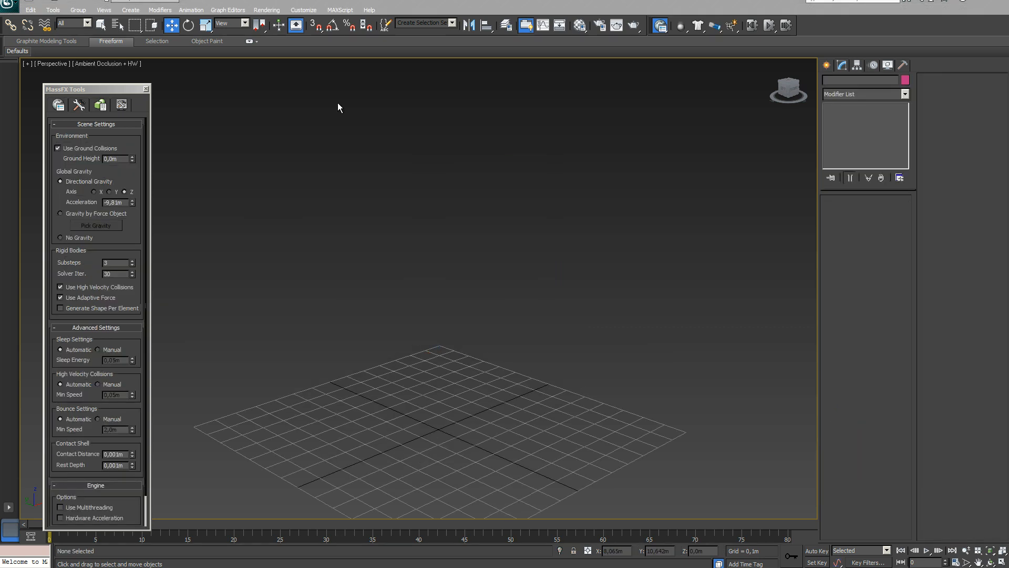
pyautogui.click(716, 26)
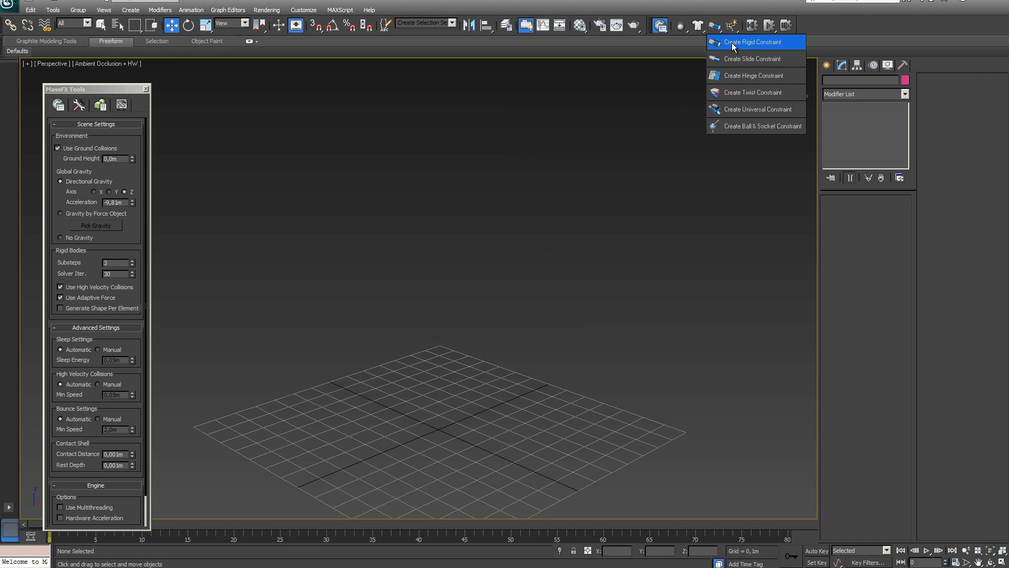
pyautogui.click(734, 47)
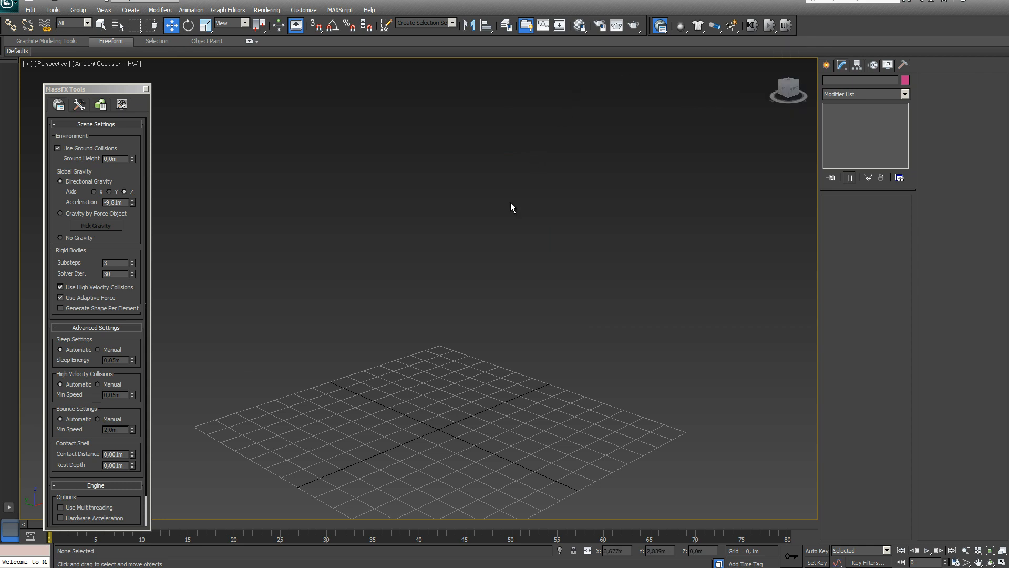
# Create three separate spheres on the ground grid, the middle one about 0.134 m and the last about 0.127 m in radius.
pyautogui.click(831, 65)
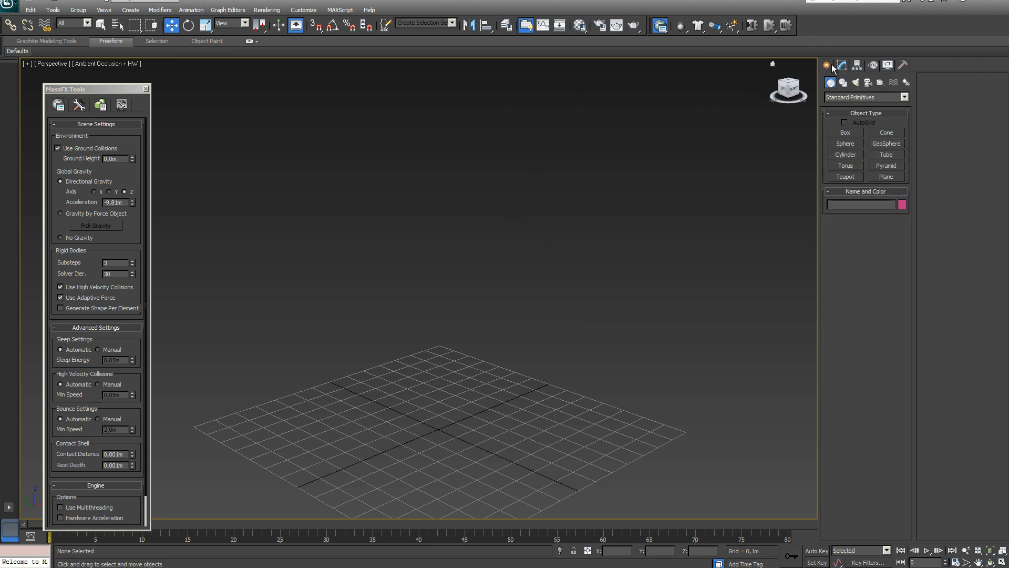
pyautogui.click(842, 144)
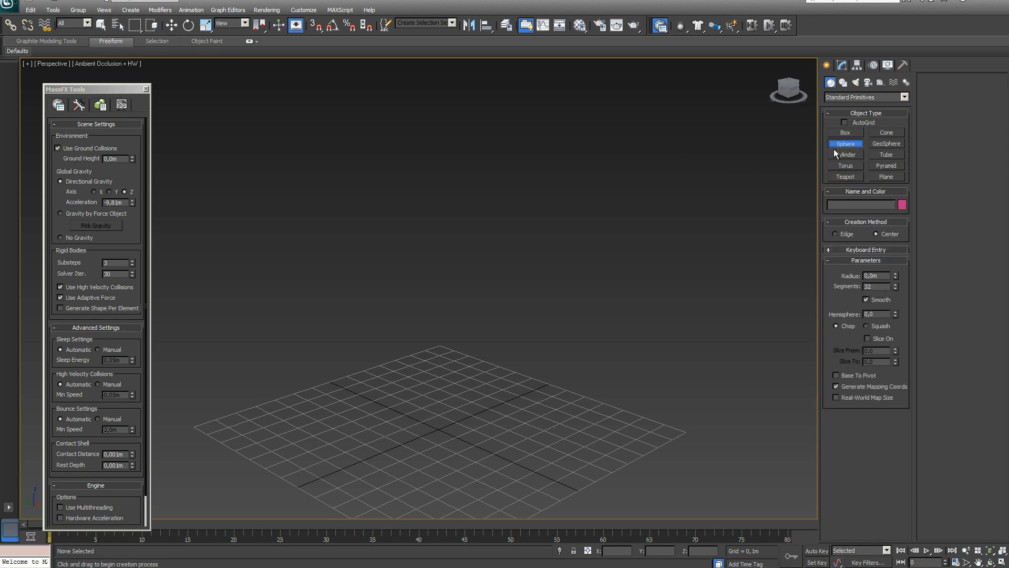
pyautogui.moveTo(362, 395); pyautogui.dragTo(367, 408)
pyautogui.moveTo(445, 432); pyautogui.dragTo(452, 448)
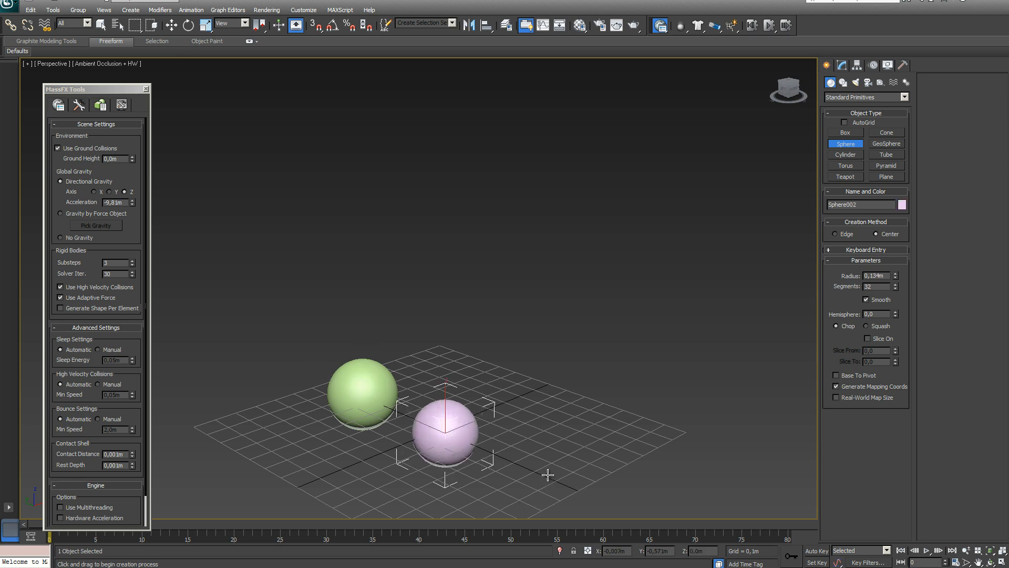
pyautogui.moveTo(565, 428); pyautogui.dragTo(572, 441)
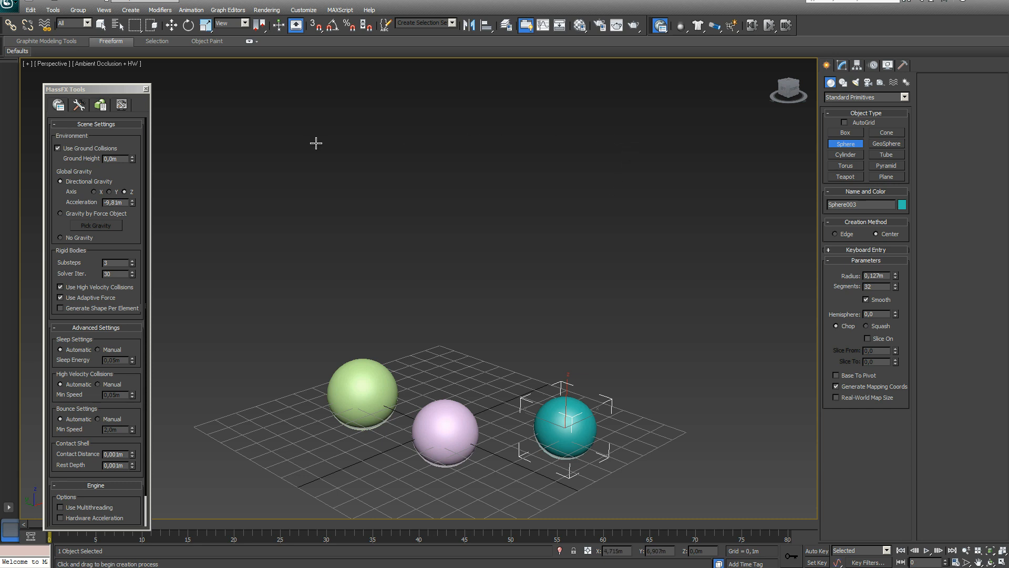
# Raise the spheres into a rising diagonal line, with Z at about 0.67 m for green, 1.25 m for pink and 1.70 m for teal.
pyautogui.click(171, 26)
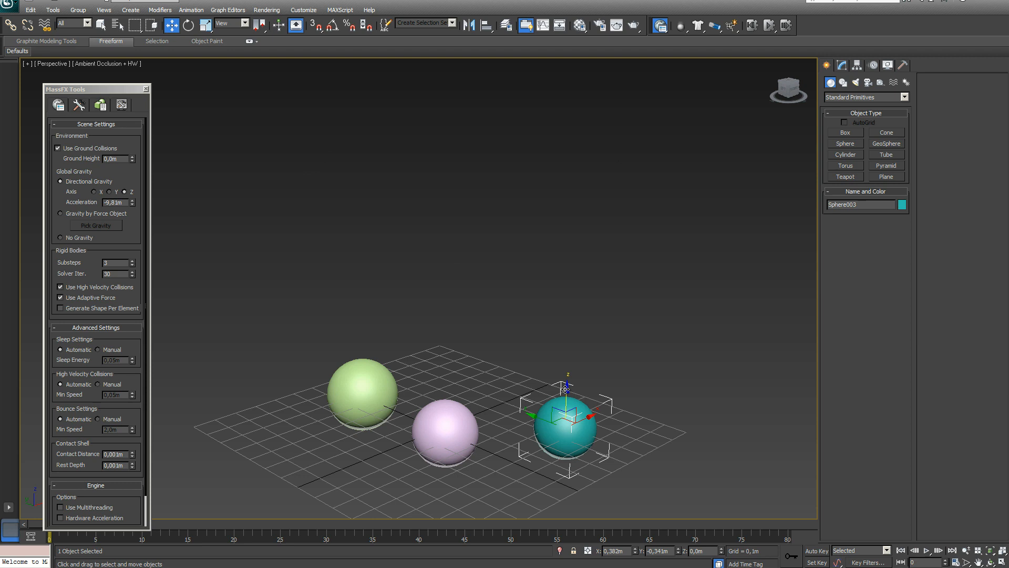
pyautogui.moveTo(566, 389); pyautogui.dragTo(572, 212)
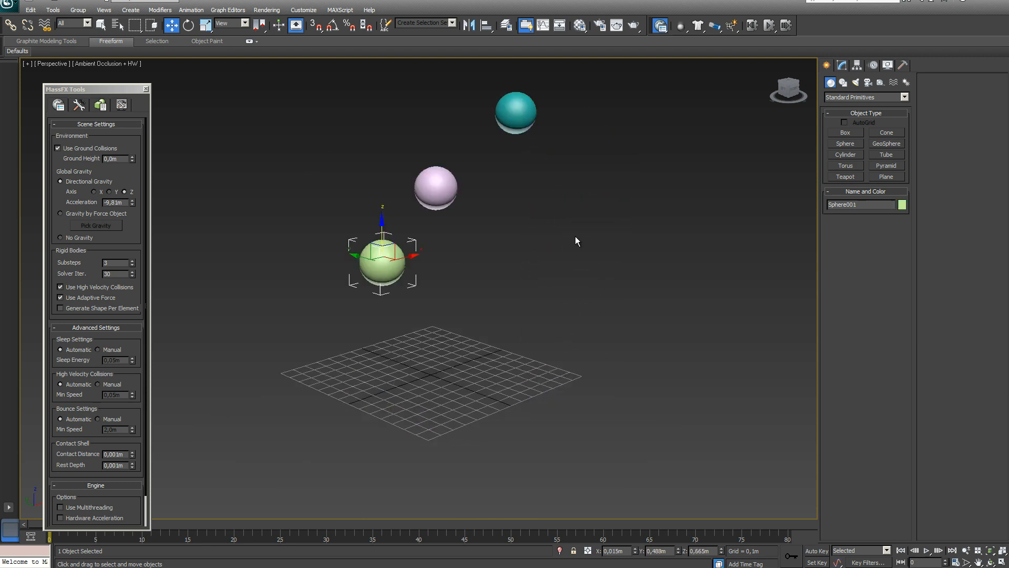
pyautogui.click(591, 288)
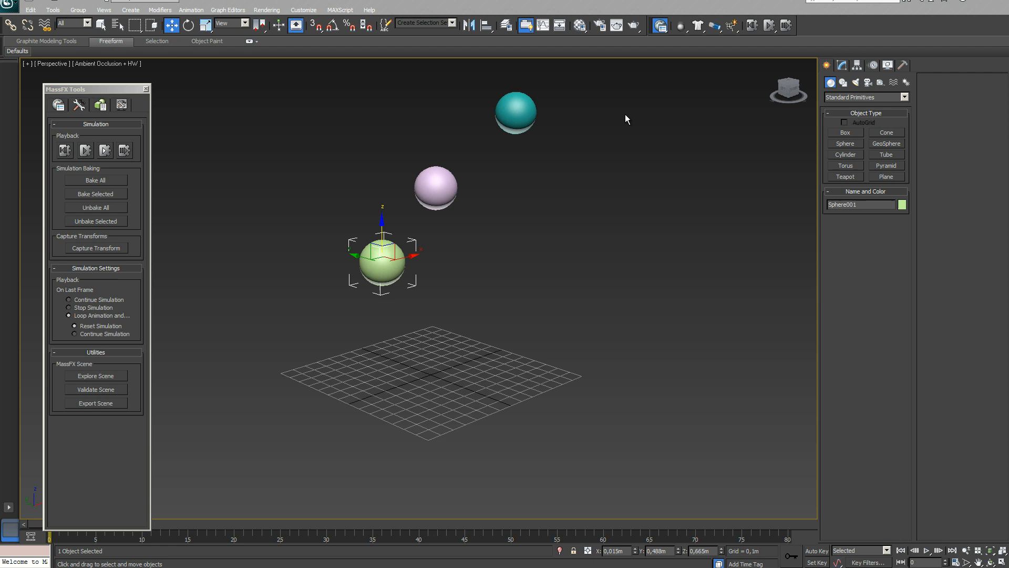
# Make the spheres Dynamic MassFX rigid bodies, run the simulation and display the MassFX scene settings.
pyautogui.click(681, 26)
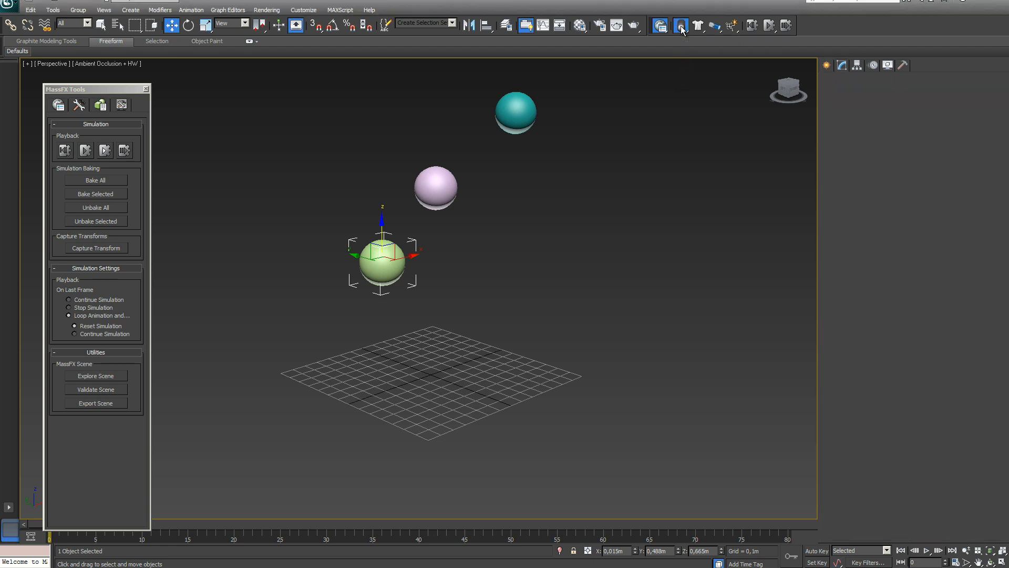
pyautogui.click(516, 113)
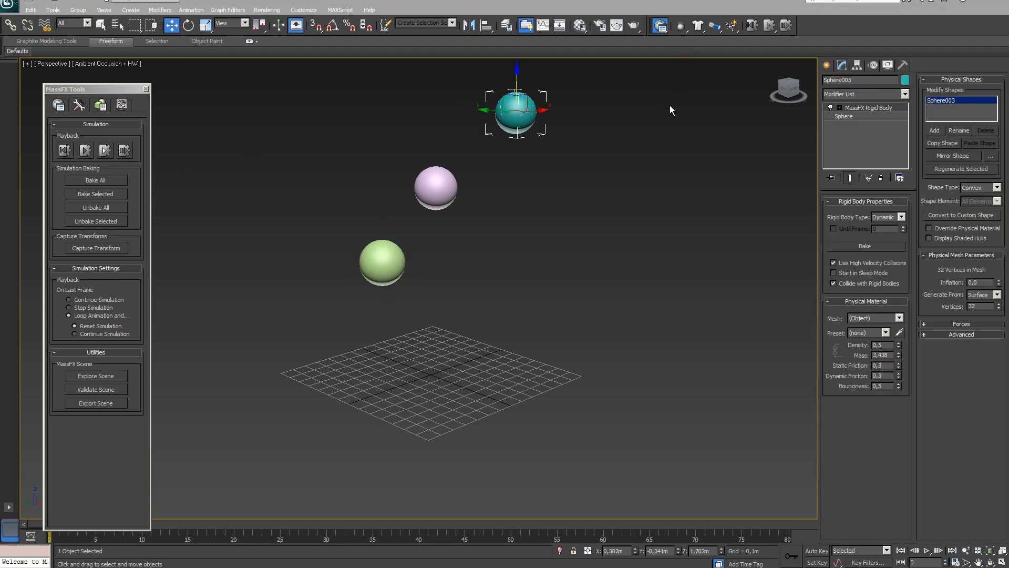
pyautogui.click(768, 26)
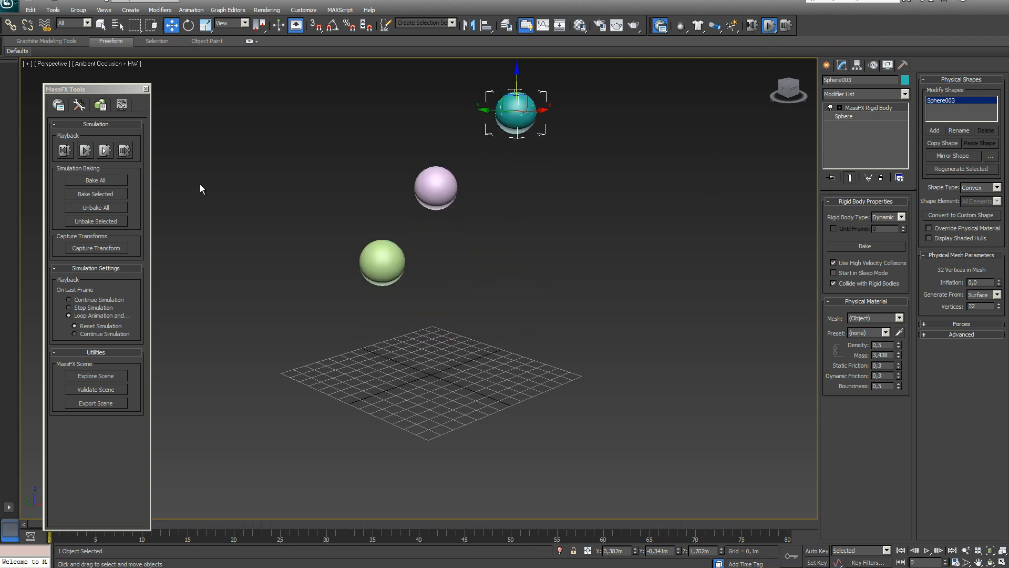
pyautogui.click(59, 105)
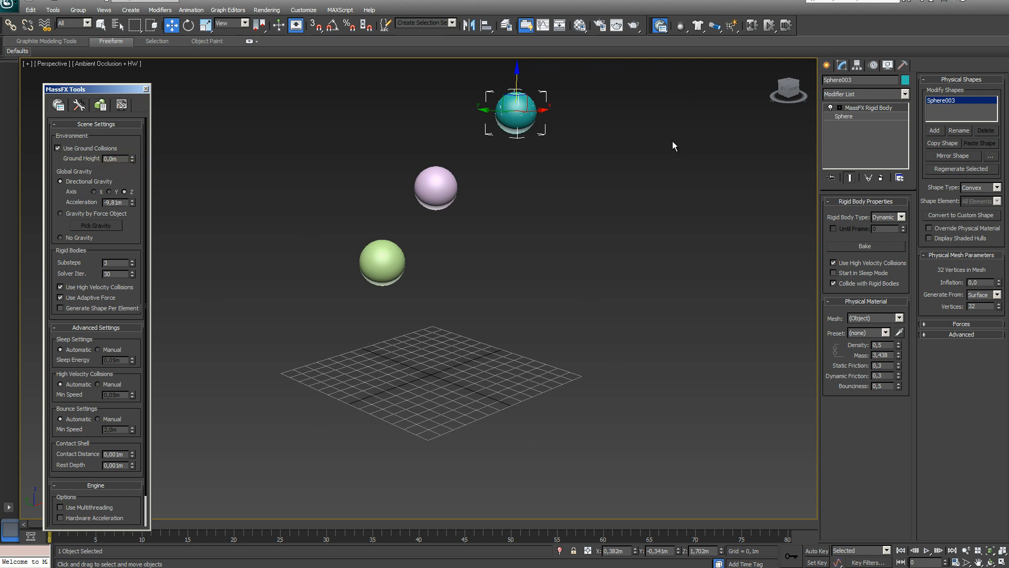
# Create rigid constraints on the green and pink spheres, with icon sizes of about 20.1 and 15.3.
pyautogui.click(373, 246)
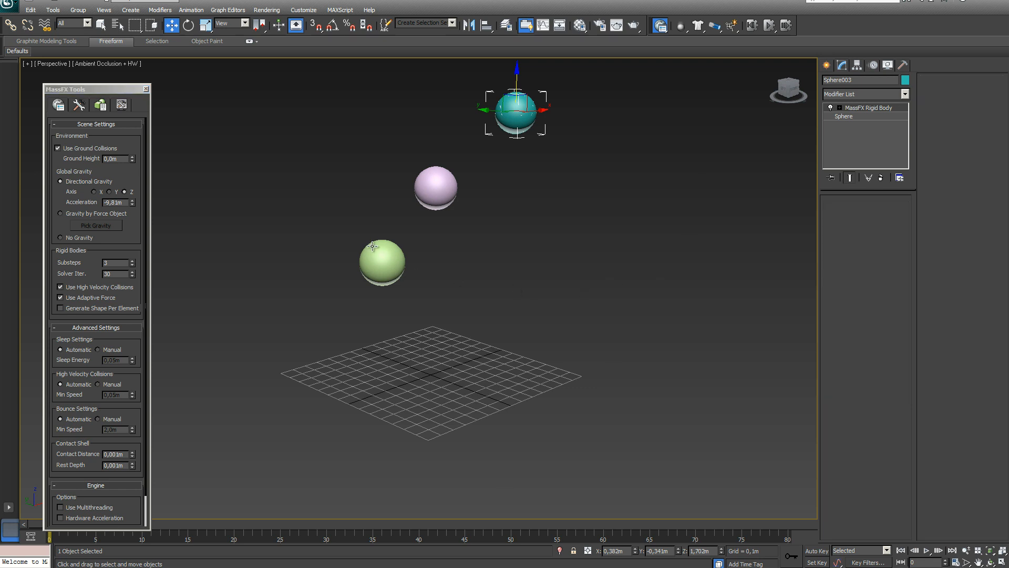
pyautogui.click(714, 26)
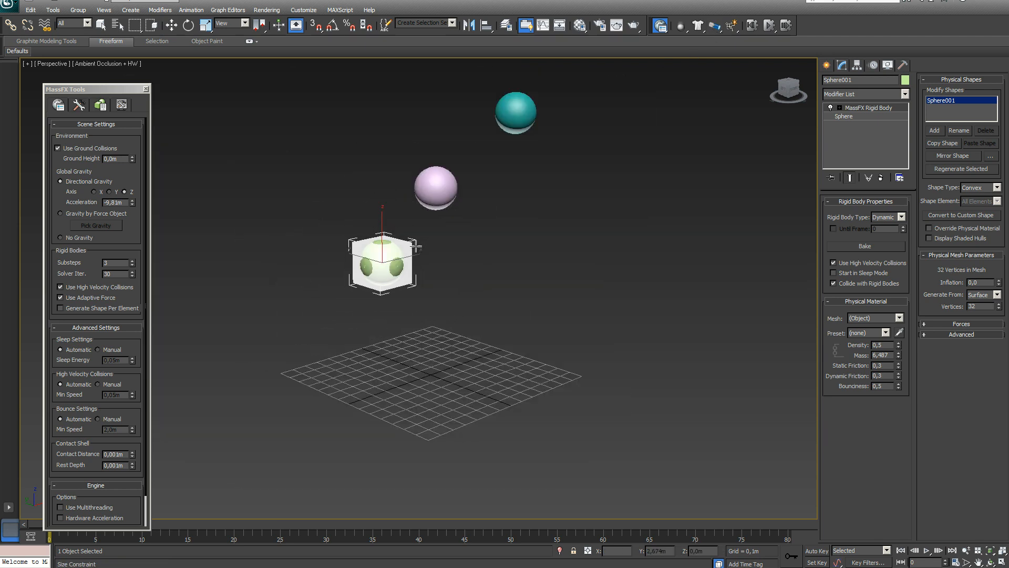
pyautogui.click(409, 250)
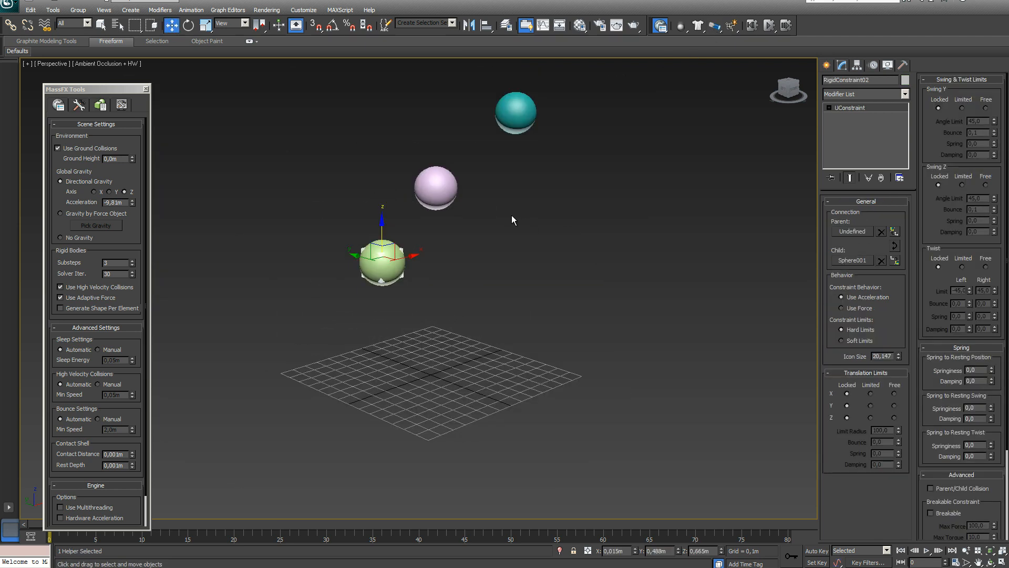
pyautogui.click(435, 175)
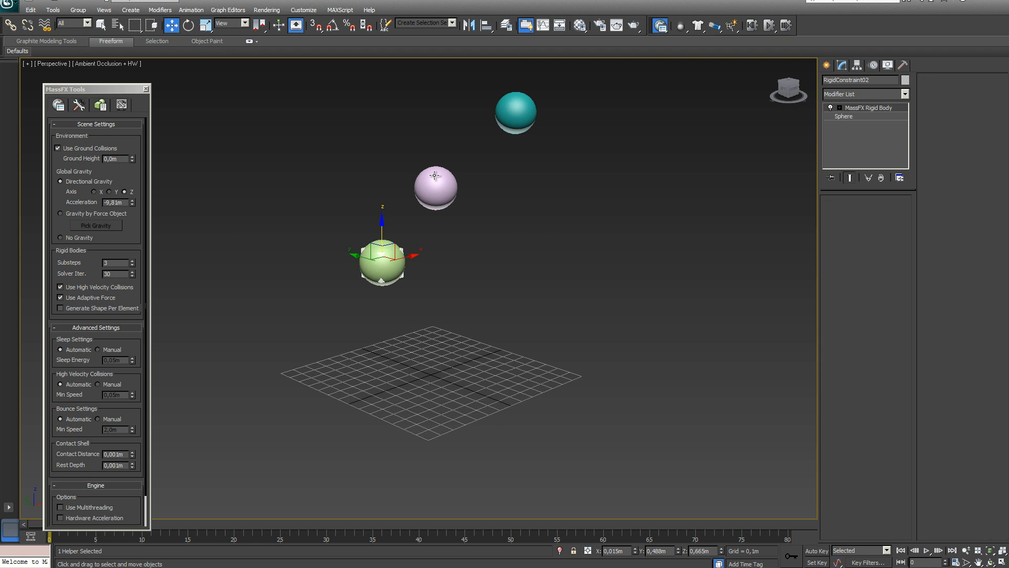
pyautogui.click(525, 178)
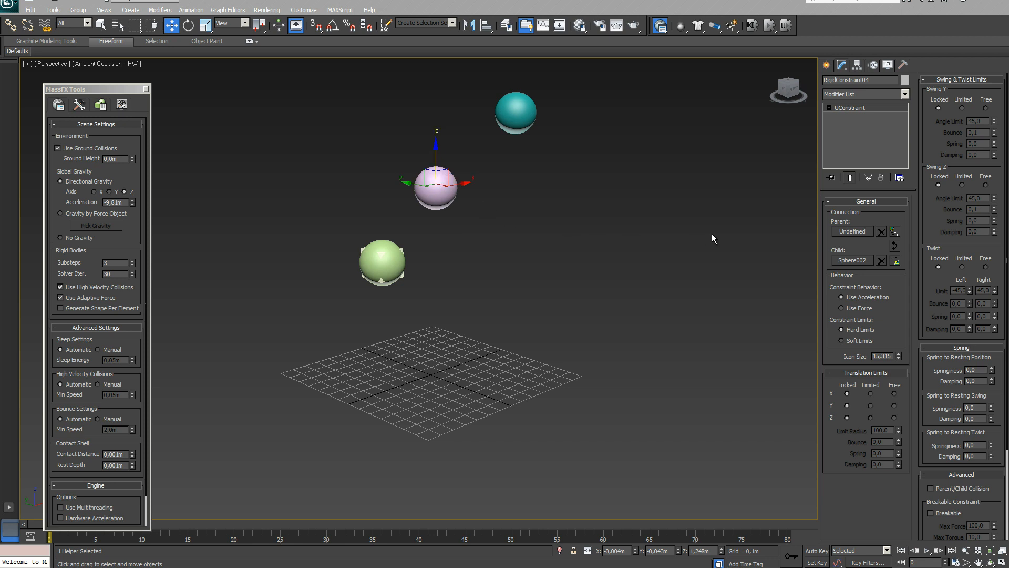
# Link the spheres by setting teal as parent of pink's rigid constraint and pink as parent of green's, and run the simulation.
pyautogui.click(860, 232)
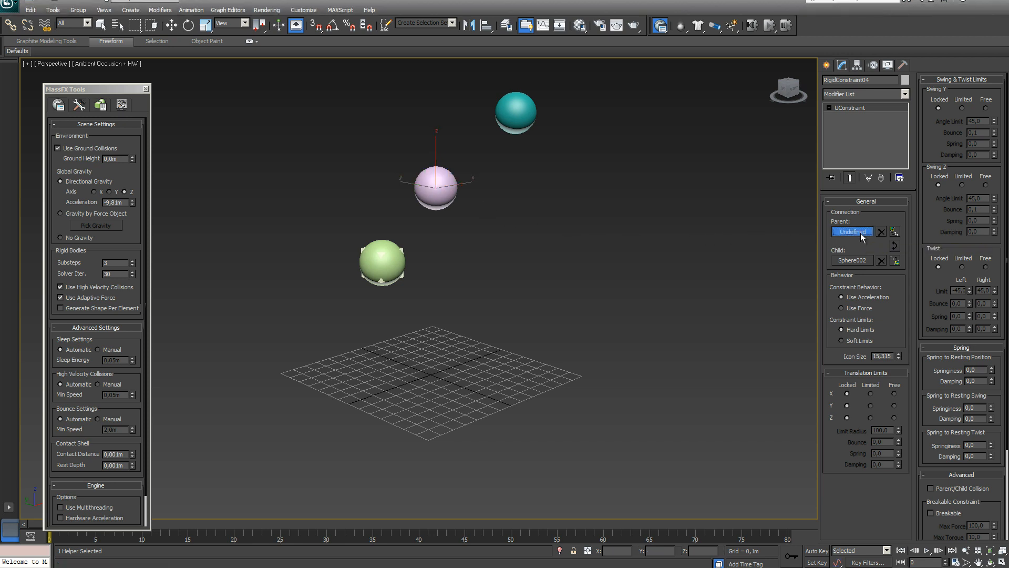
pyautogui.click(522, 106)
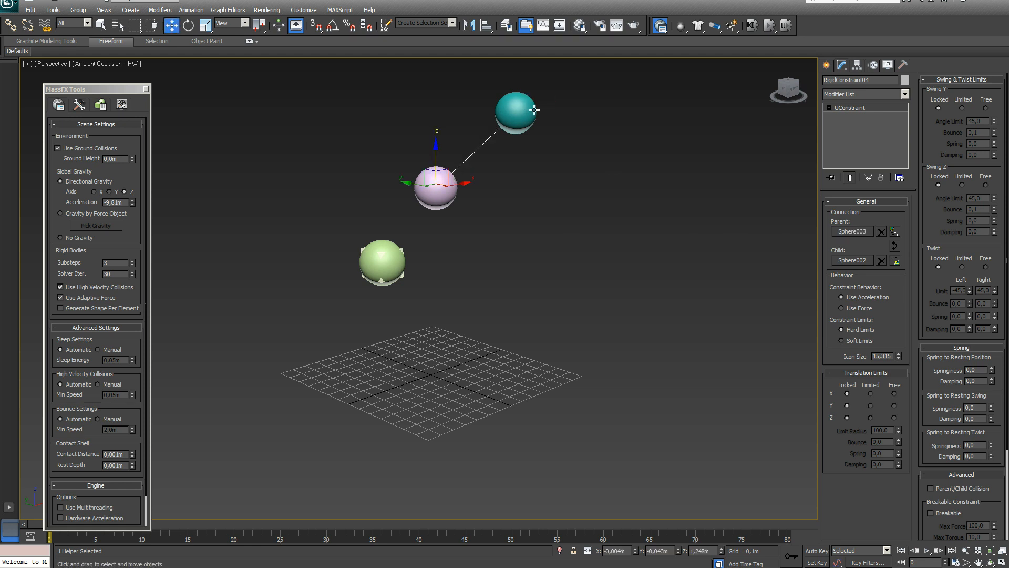
pyautogui.click(401, 275)
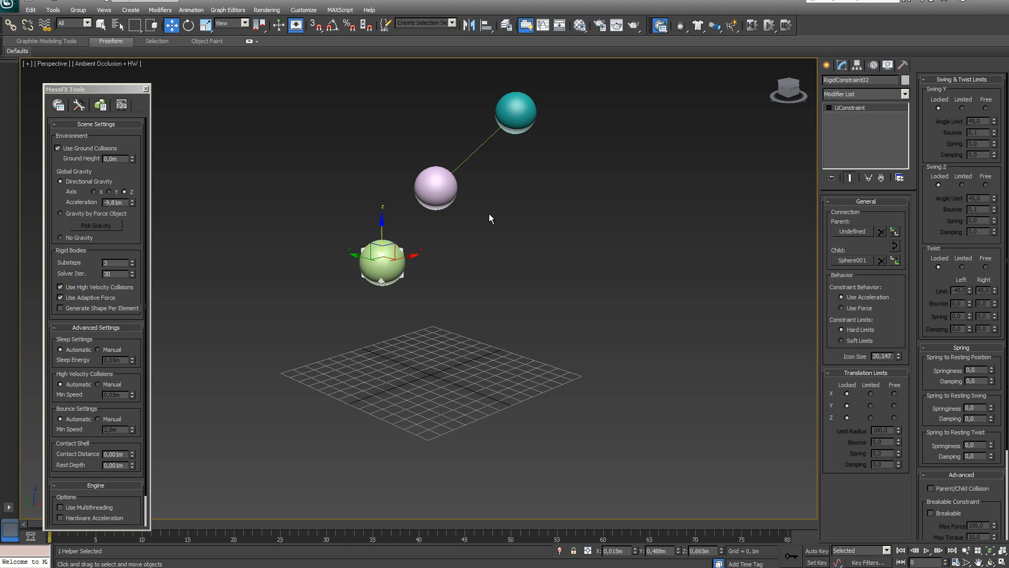
pyautogui.click(845, 234)
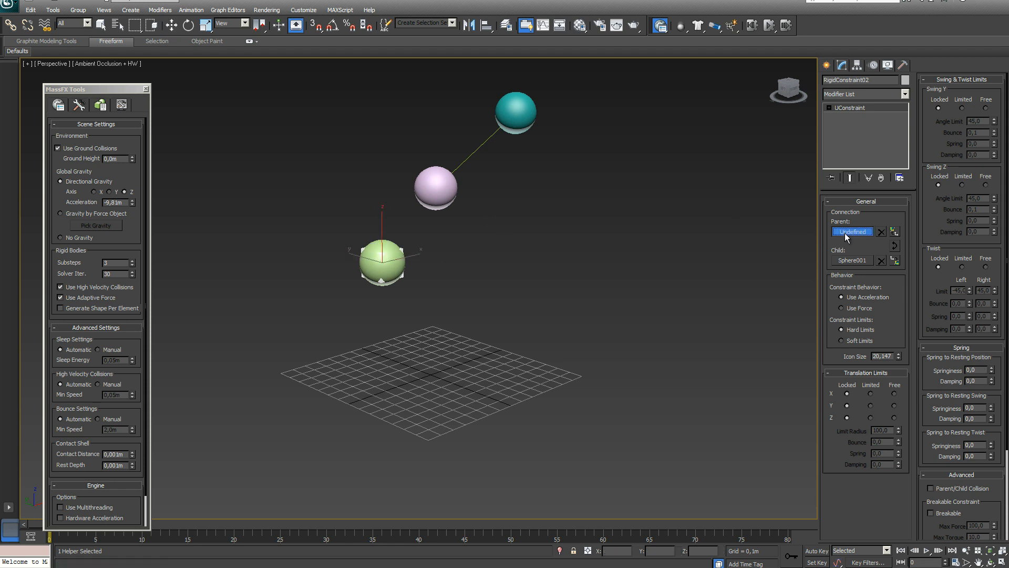
pyautogui.click(432, 174)
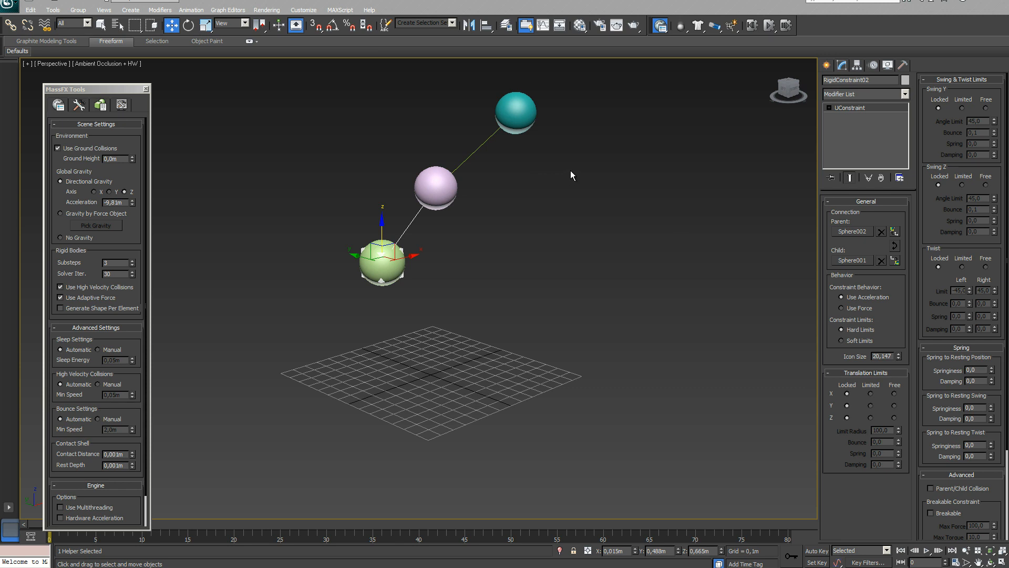
pyautogui.click(768, 29)
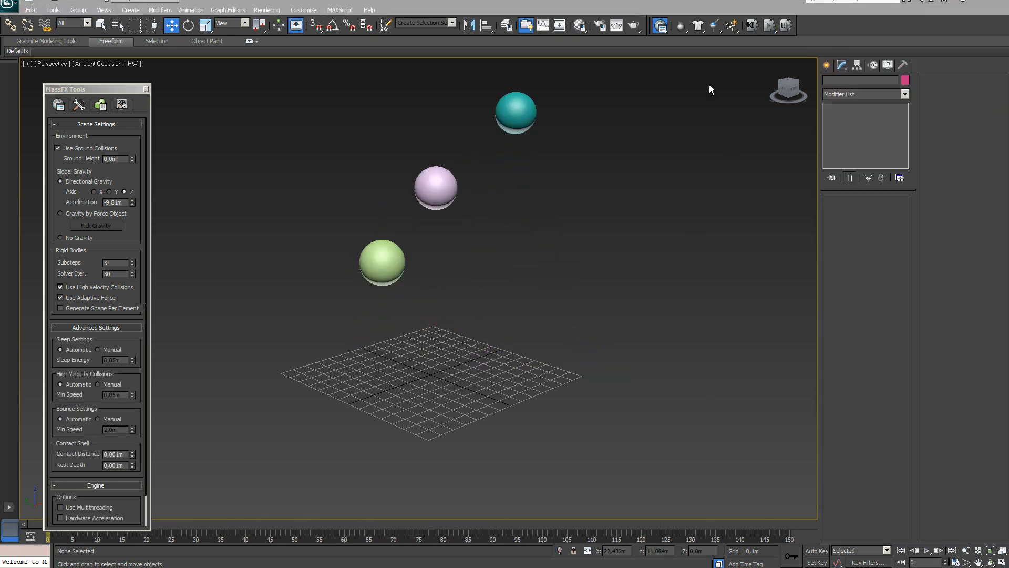
# Create ball and socket constraints on the teal, pink and green spheres, with icon sizes of about 18.8, 15.9 and 17.4.
pyautogui.click(715, 26)
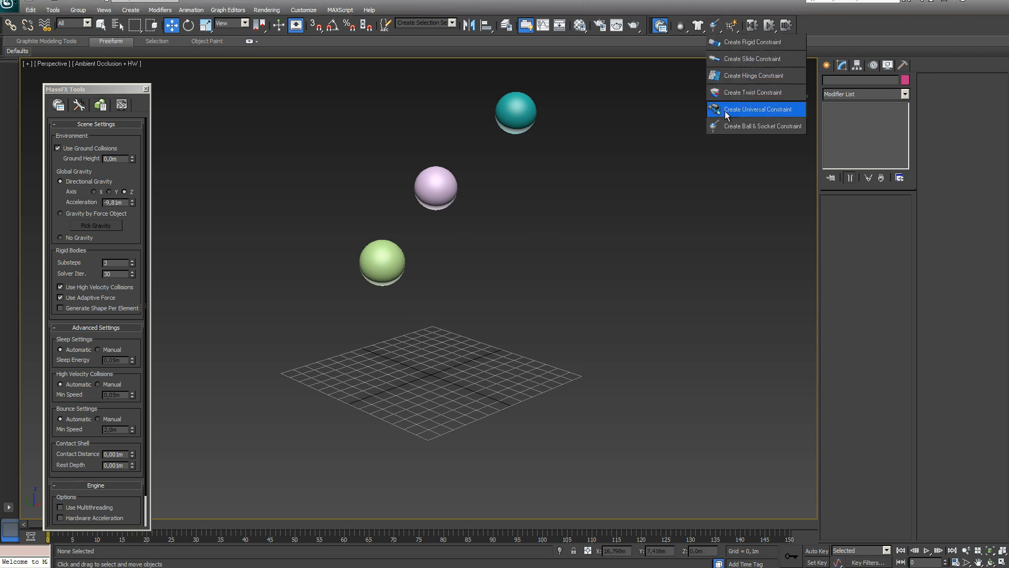
pyautogui.click(777, 125)
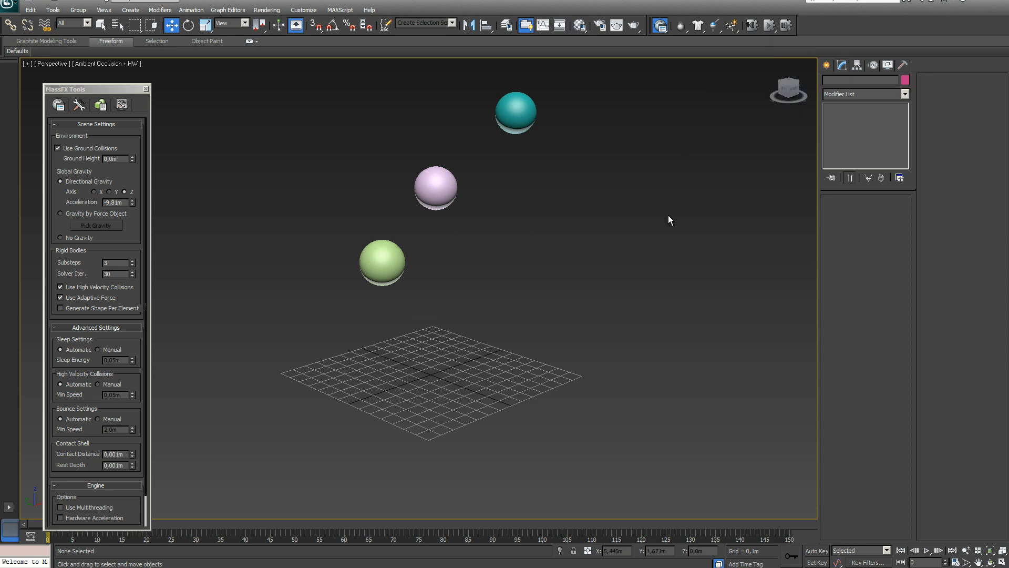
pyautogui.click(510, 103)
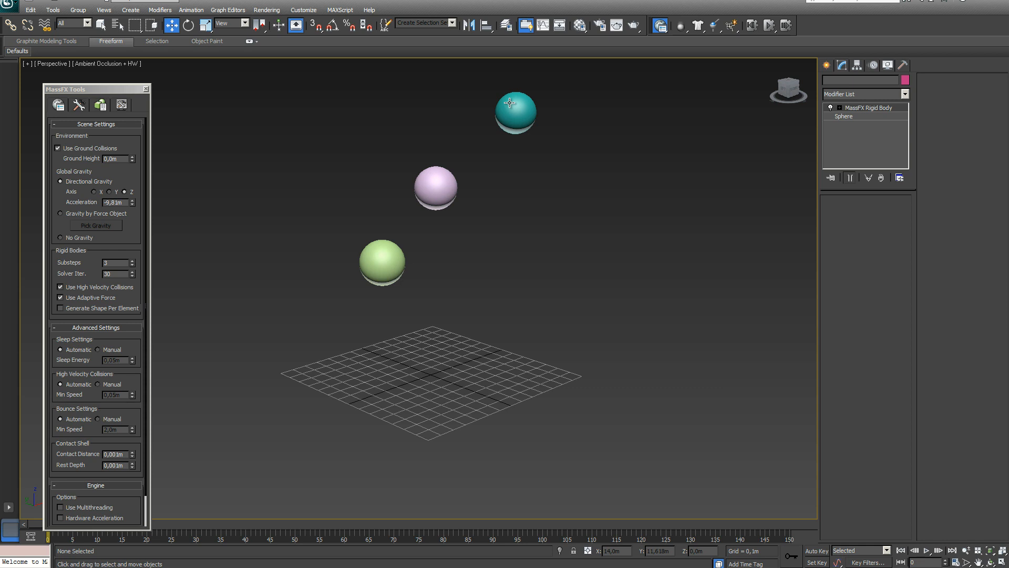
pyautogui.click(509, 103)
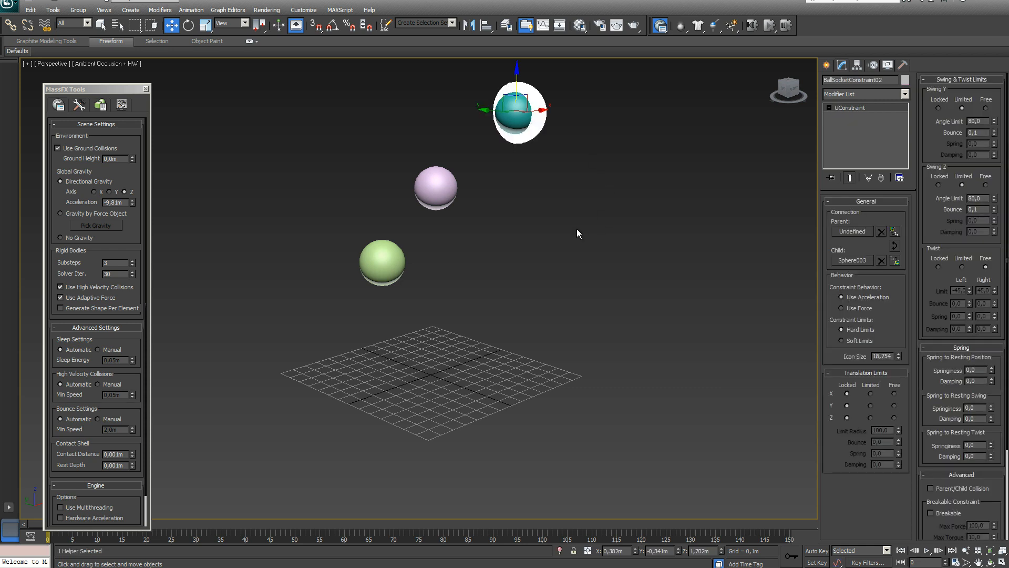
pyautogui.click(433, 176)
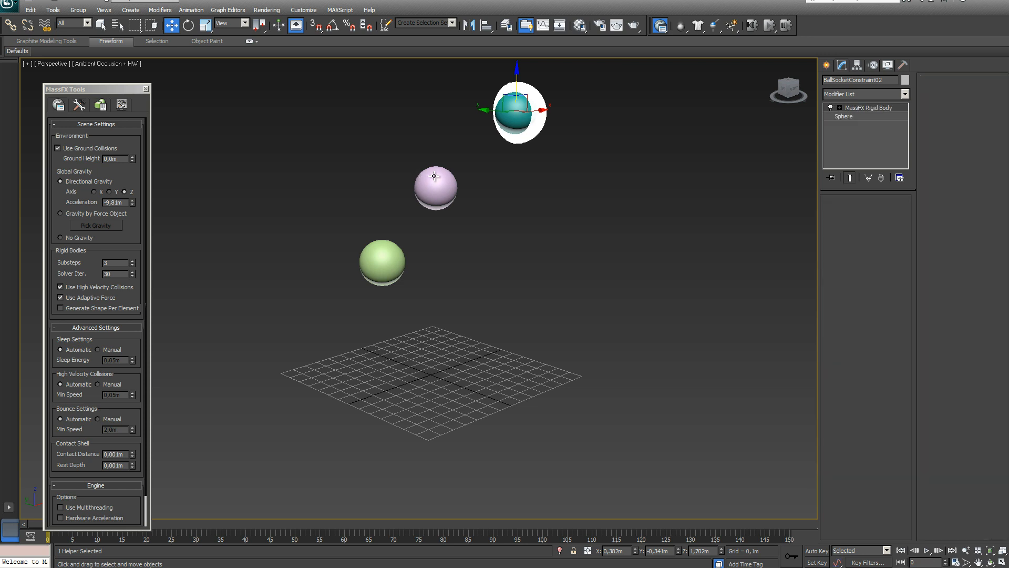
pyautogui.click(434, 176)
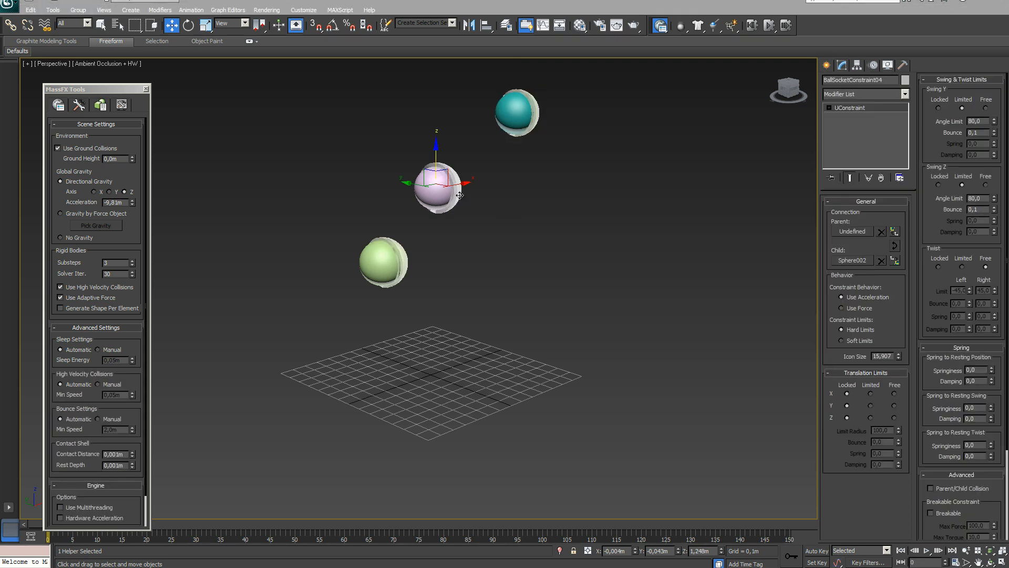
# Set the teal sphere as parent of pink's ball and socket constraint and pink as parent of green's, and simulate the hanging chain.
pyautogui.click(855, 232)
pyautogui.click(510, 120)
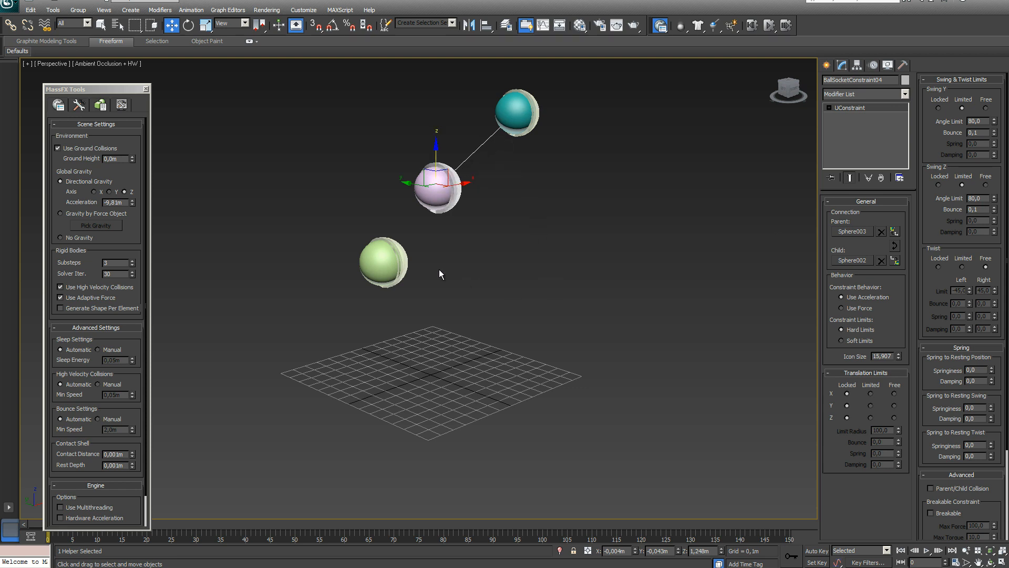
pyautogui.click(408, 265)
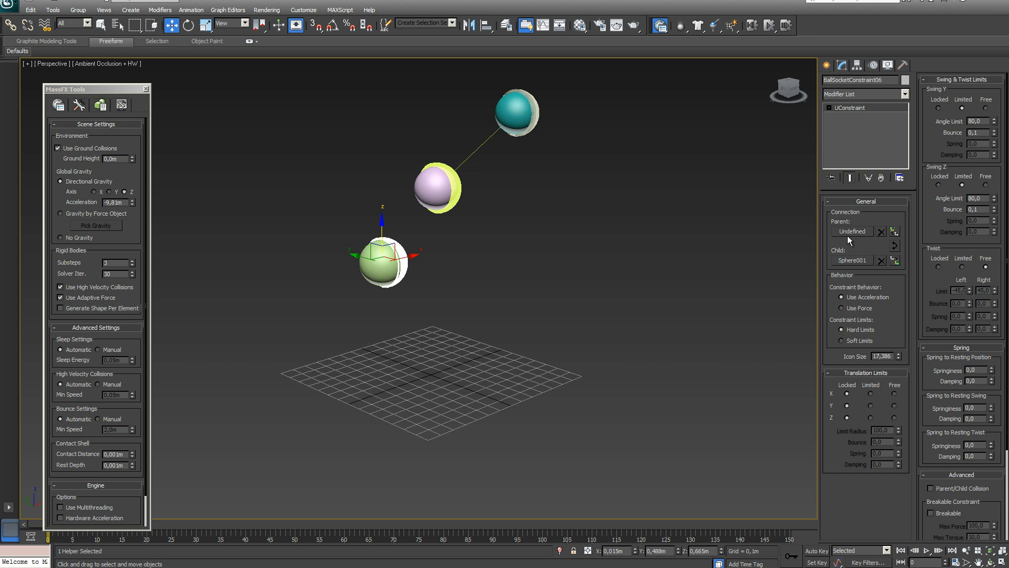
pyautogui.click(847, 235)
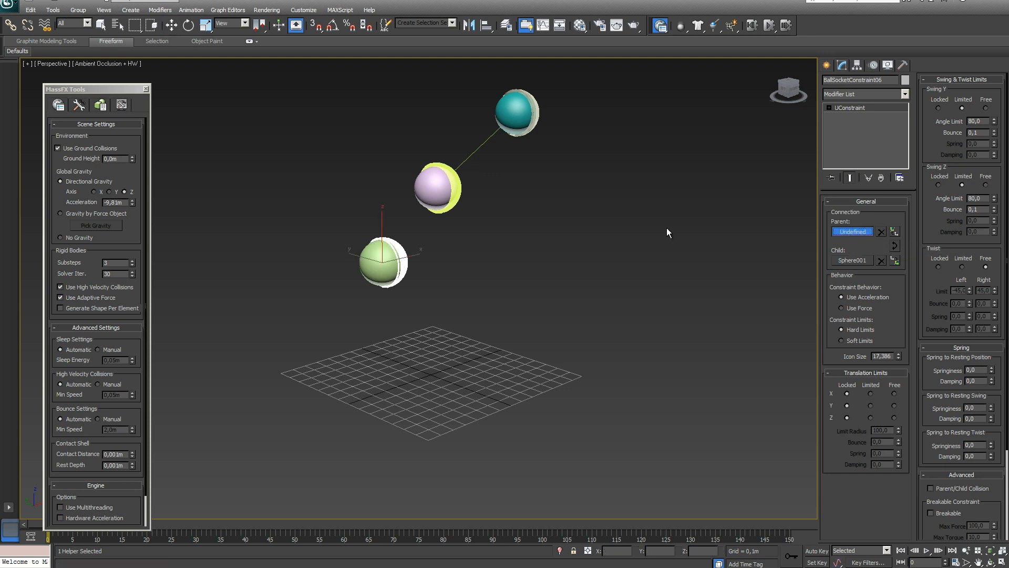
pyautogui.click(433, 182)
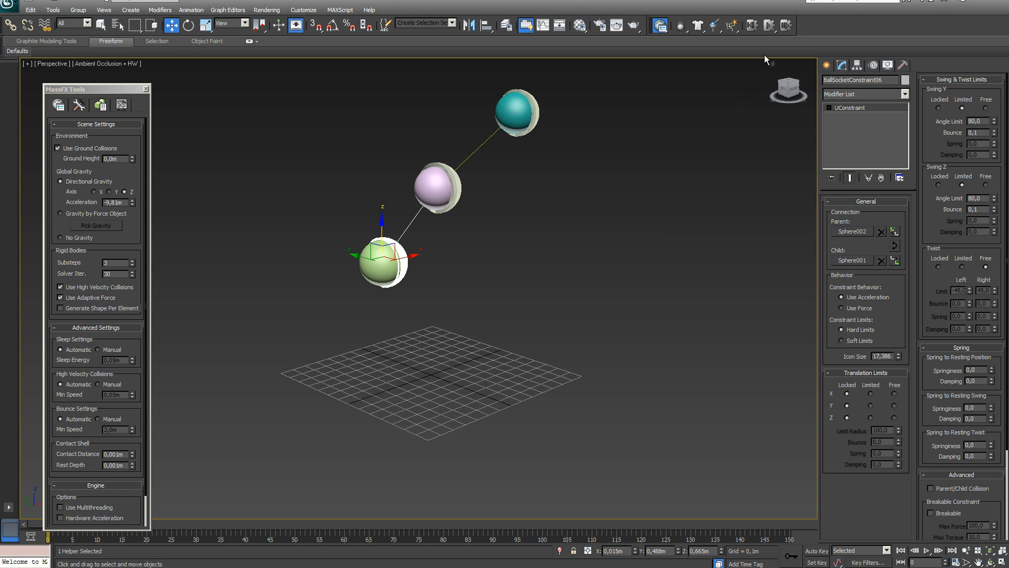
pyautogui.click(769, 25)
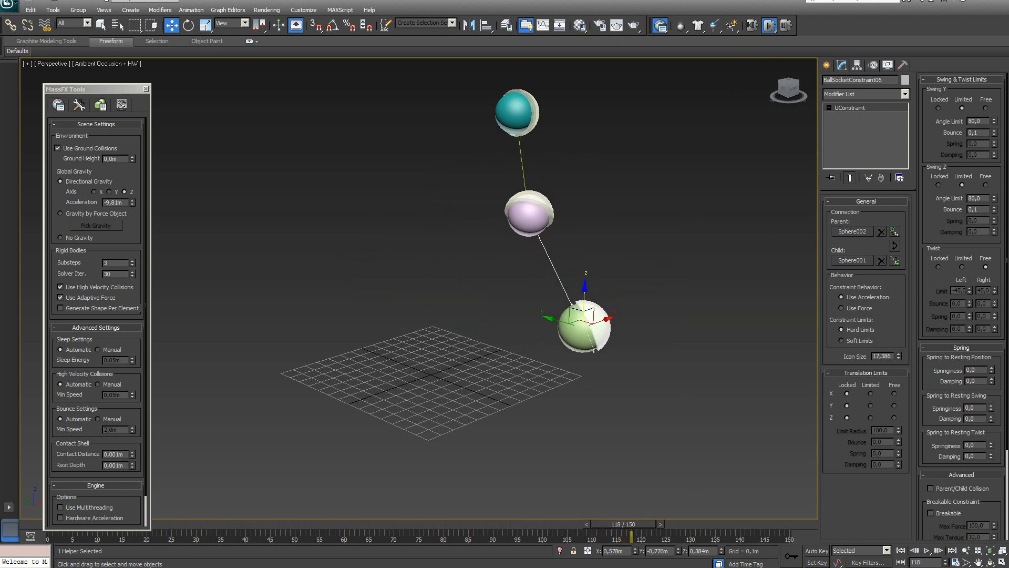
# Reset the simulation of the hanging sphere chain to its starting state.
pyautogui.click(754, 26)
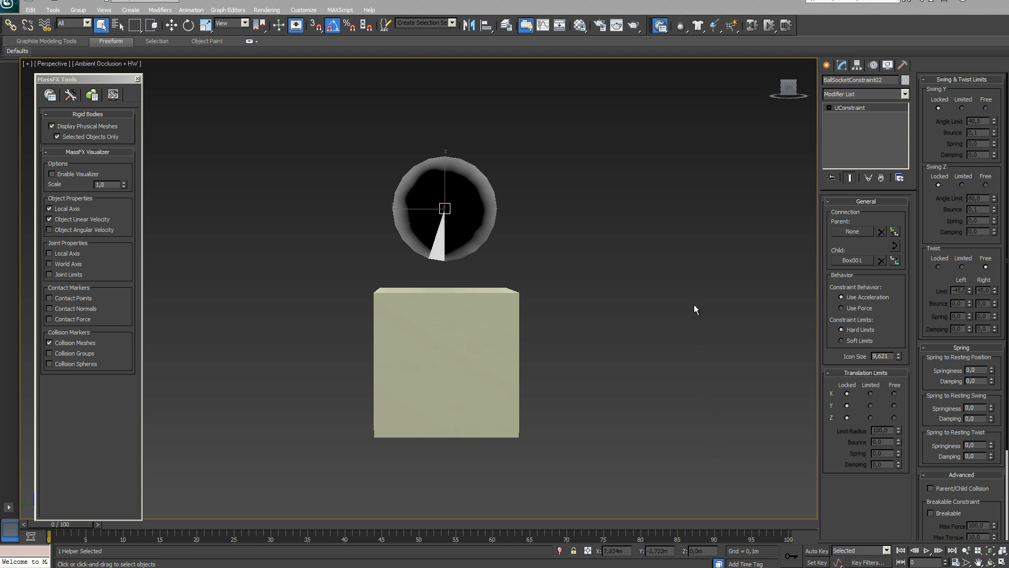
# Examine the box's base parameters and the position of its pivot above the geometry.
pyautogui.click(481, 344)
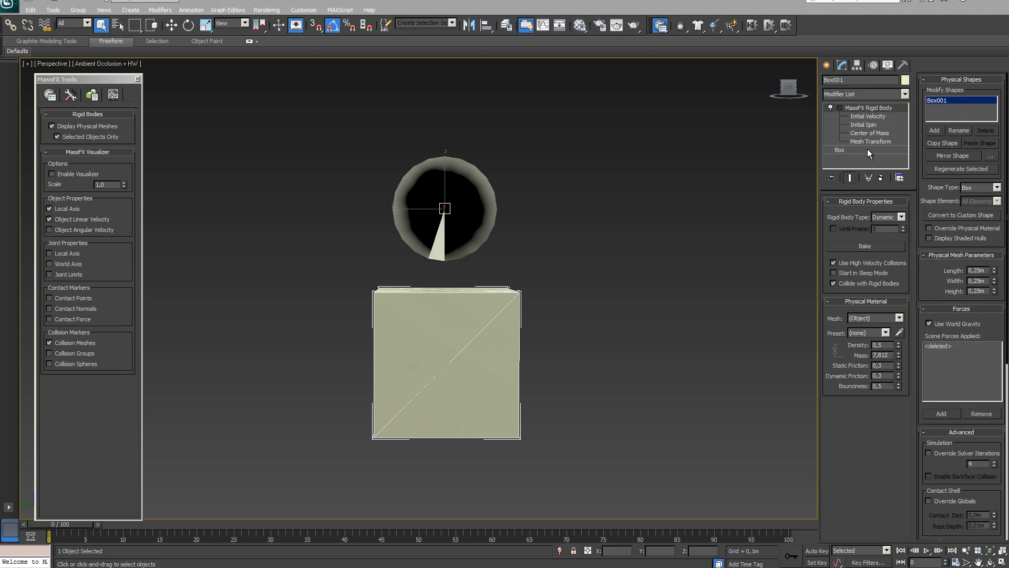
pyautogui.click(868, 151)
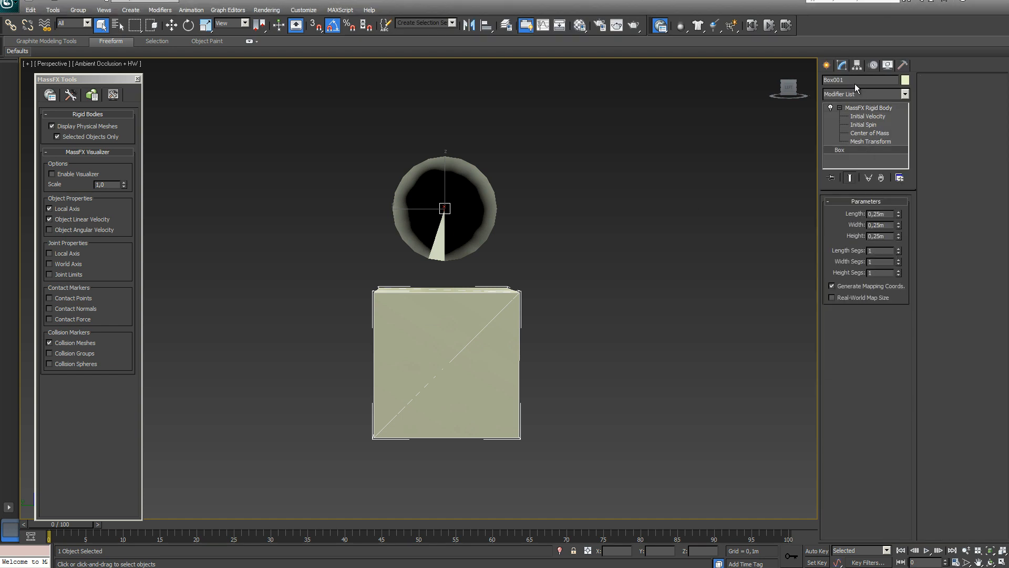
pyautogui.click(858, 65)
pyautogui.click(870, 130)
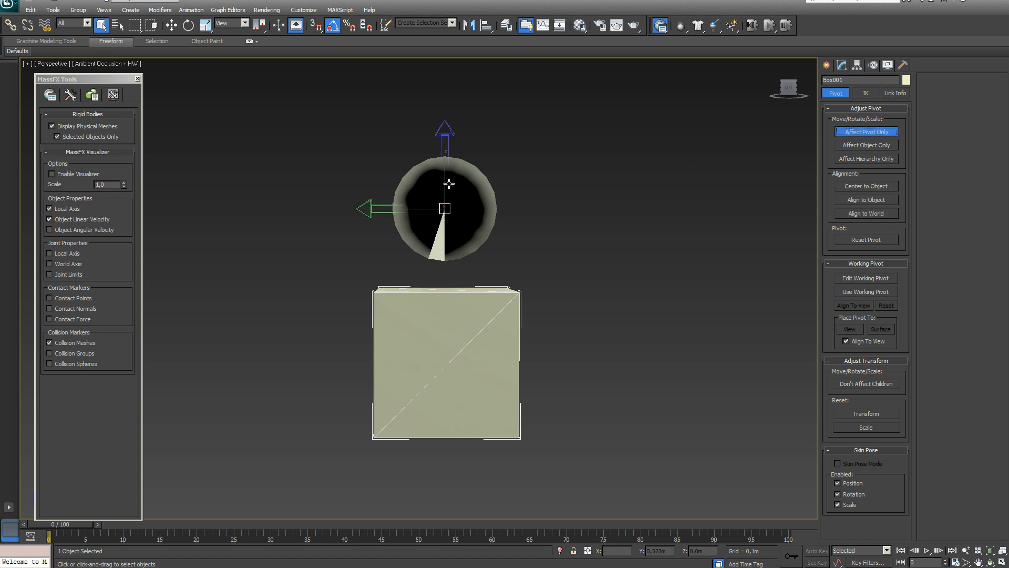
pyautogui.click(864, 132)
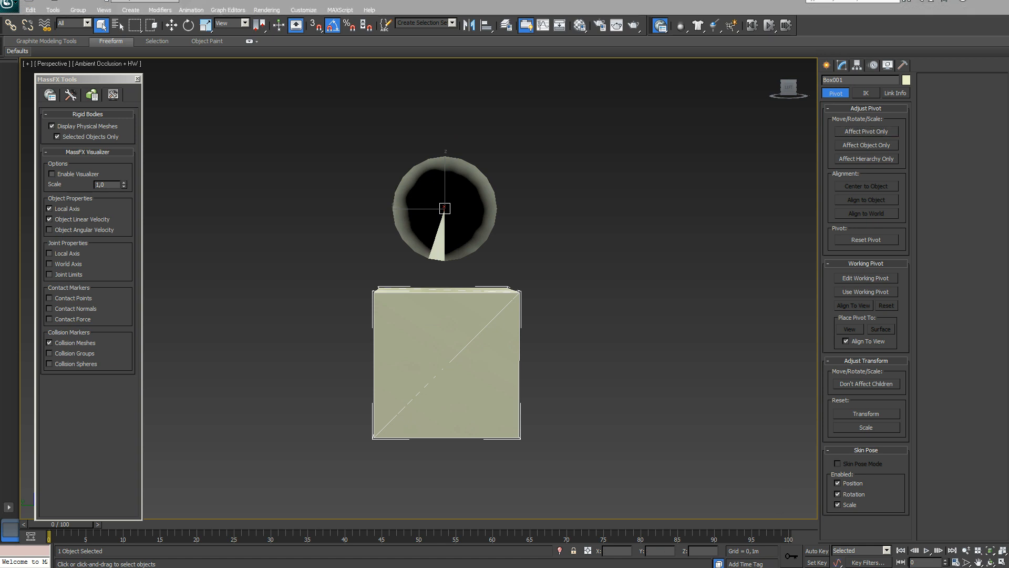
# Examine the initial velocity and initial spin directions and speeds of the box's MassFX rigid body.
pyautogui.press('e')
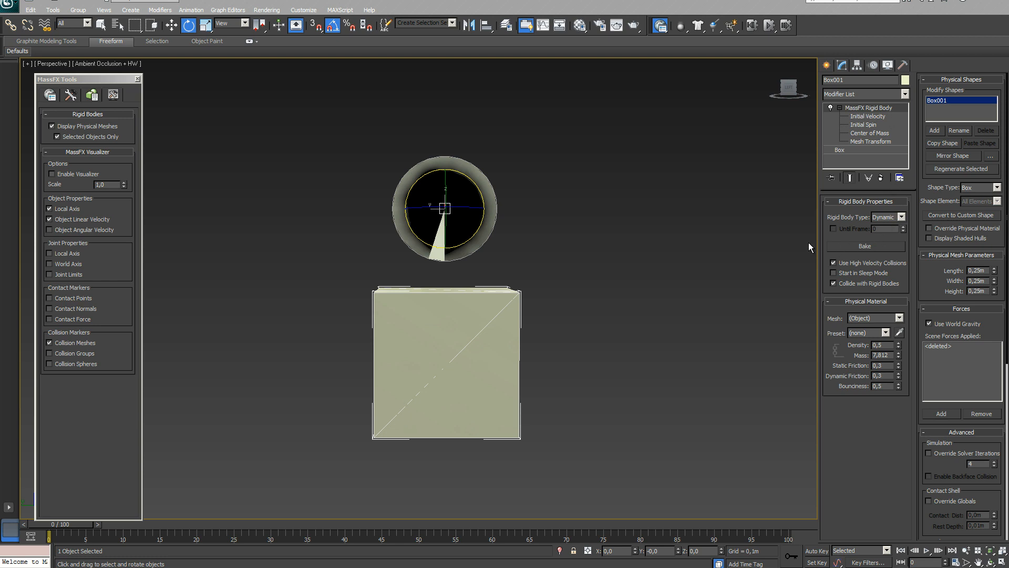
pyautogui.click(873, 116)
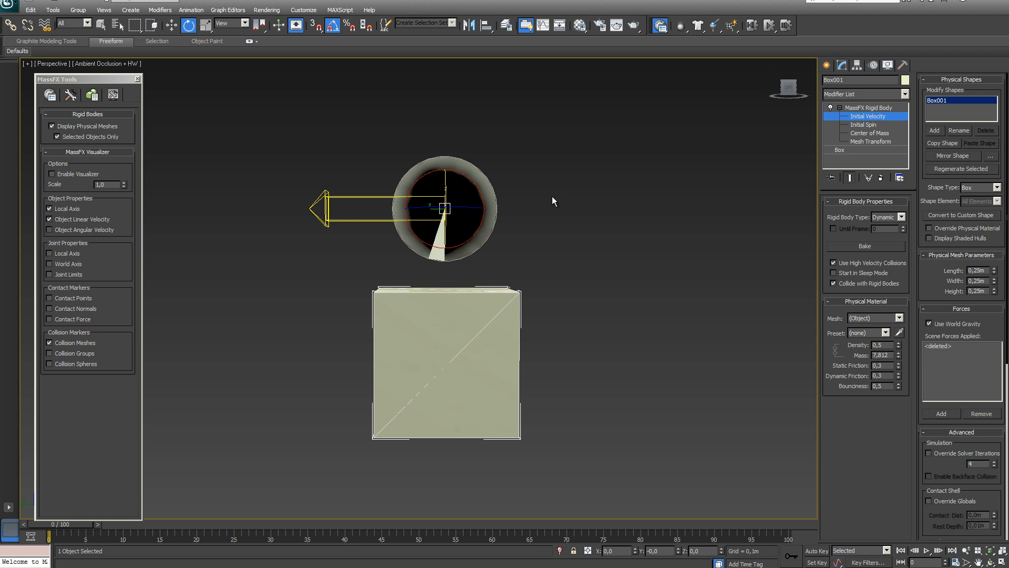
pyautogui.moveTo(923, 456); pyautogui.dragTo(944, 268)
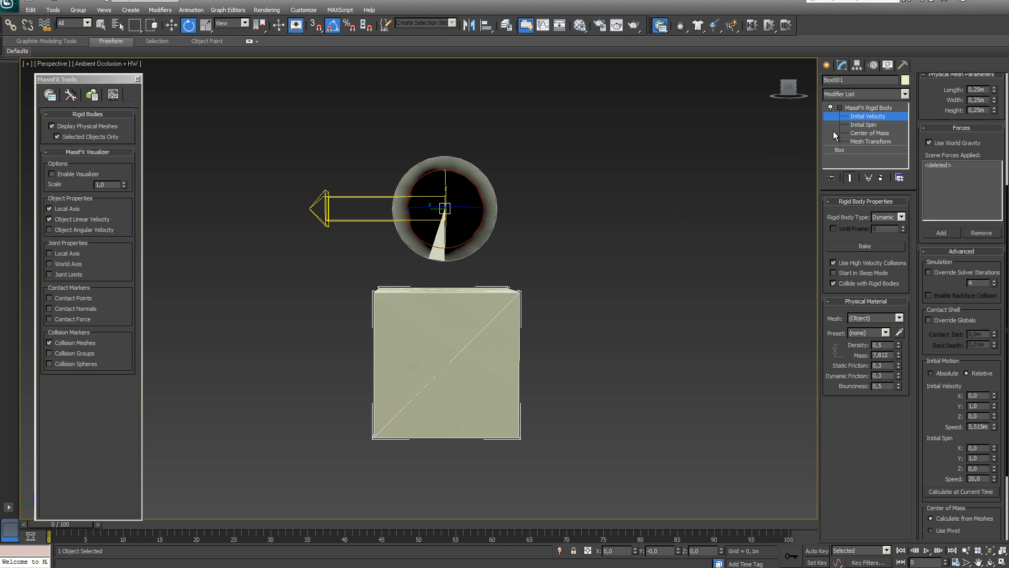
pyautogui.click(864, 125)
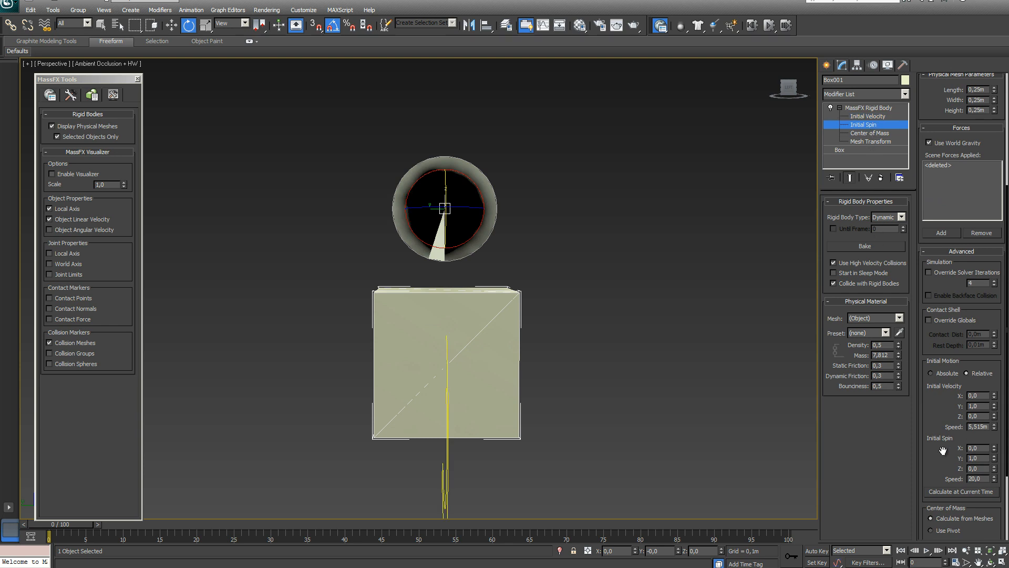
pyautogui.moveTo(944, 453); pyautogui.dragTo(949, 410)
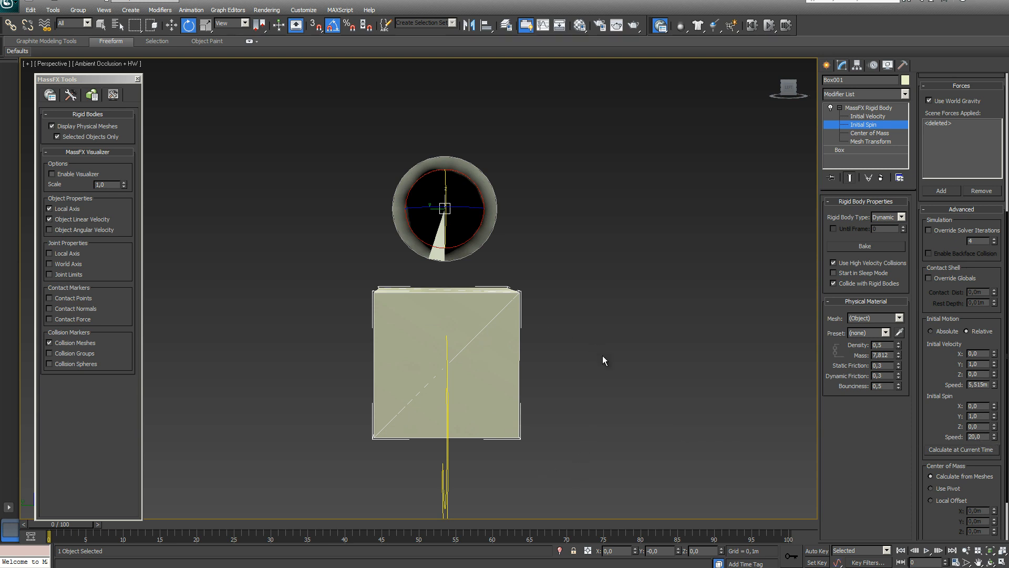
pyautogui.click(851, 128)
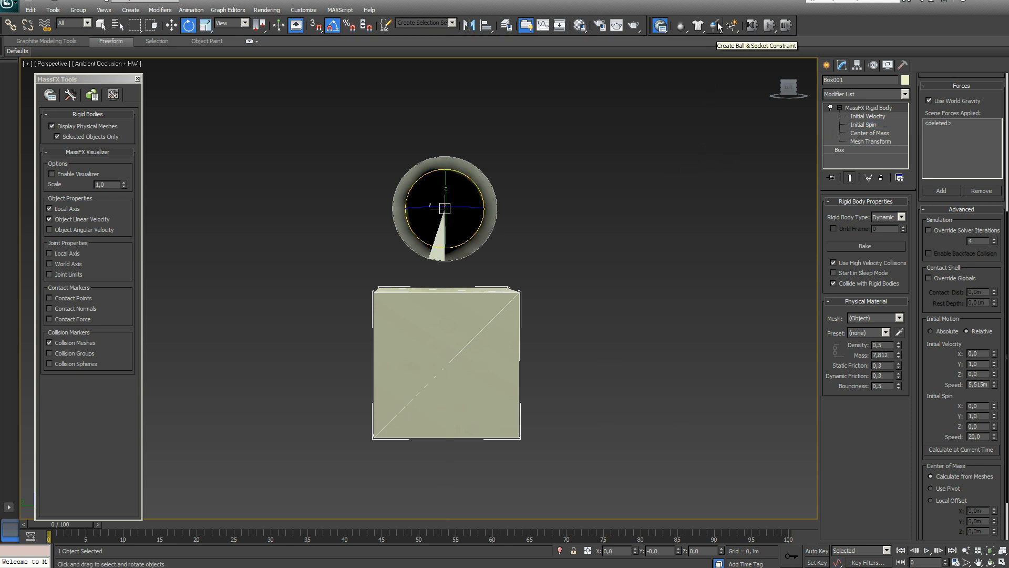
# Replace the box's ball and socket constraint with a new one at its pivot, with an icon size of about 9.3.
pyautogui.press('w')
pyautogui.click(579, 408)
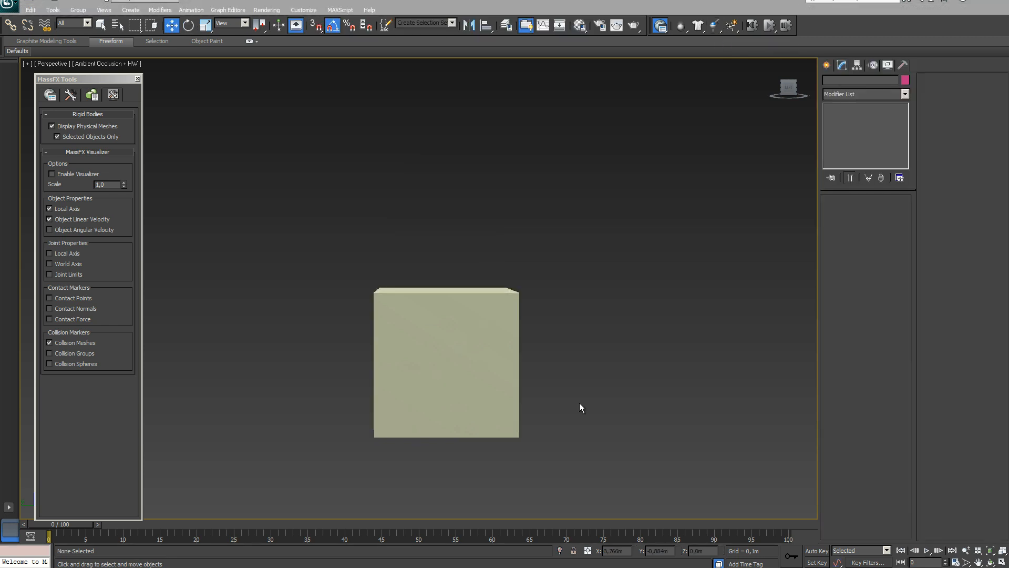
pyautogui.click(507, 302)
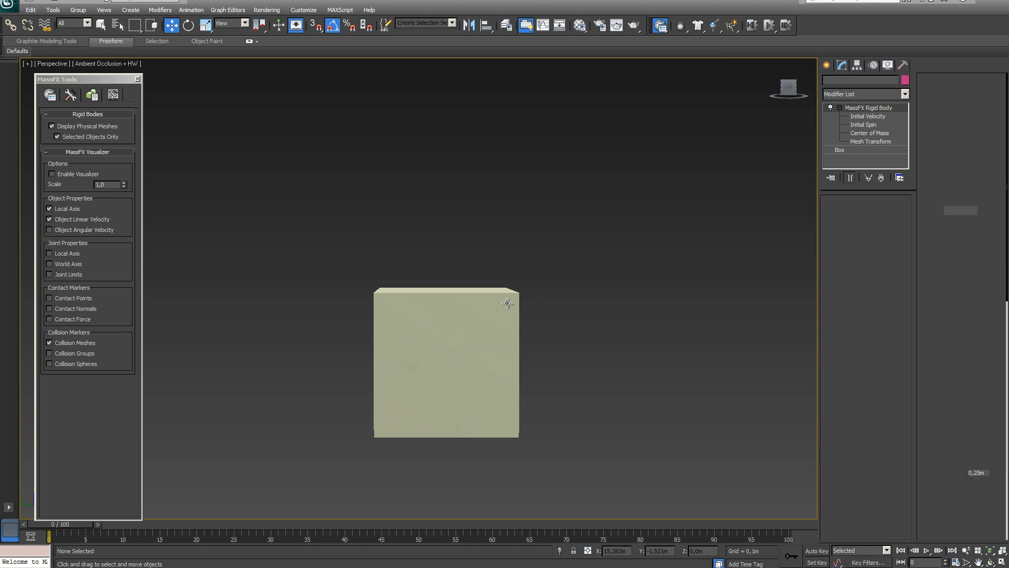
pyautogui.click(506, 303)
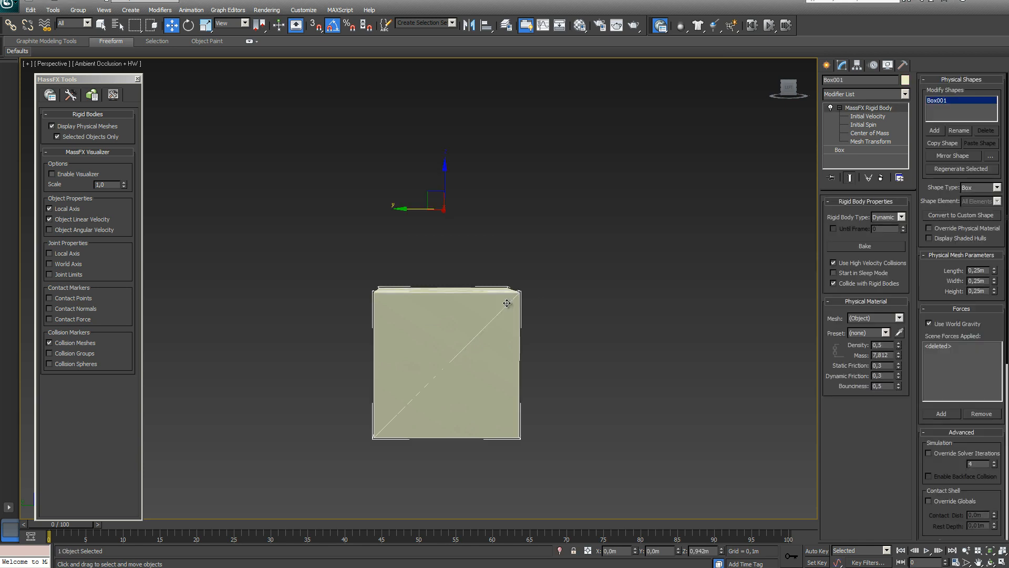
pyautogui.click(714, 27)
pyautogui.click(617, 105)
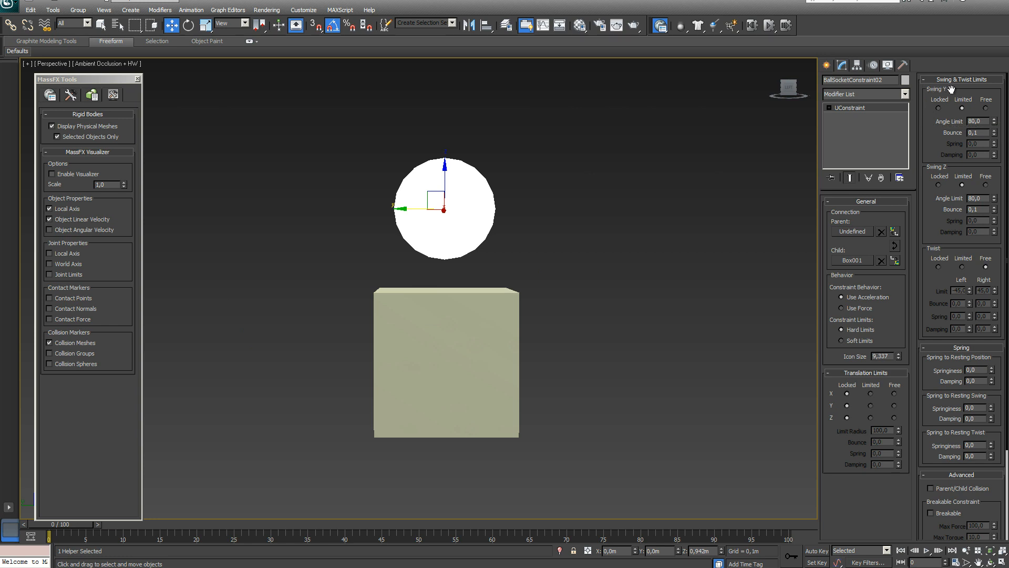
# Lock Swing Y and Swing Z on the box's ball and socket constraint, and run the simulation.
pyautogui.click(939, 108)
pyautogui.click(939, 185)
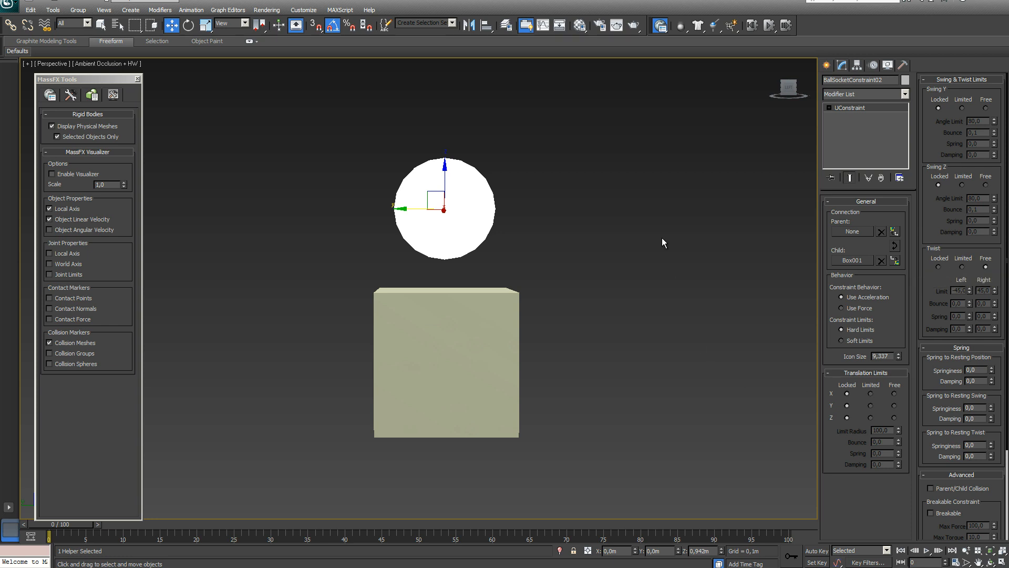
pyautogui.click(771, 26)
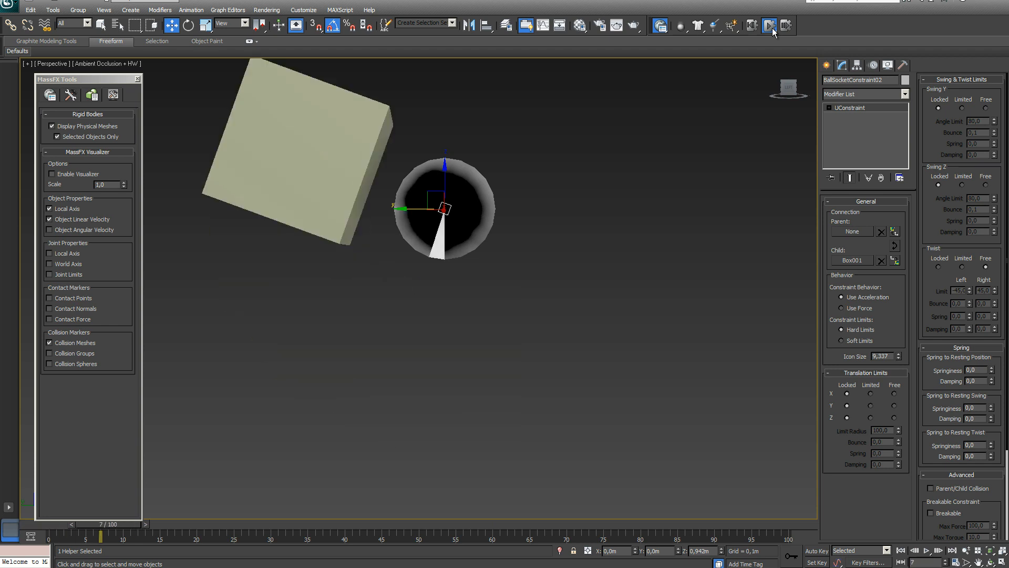
# Compare Limited and Free twist on the box's constraint during the simulation, and set Swing Y to Limited.
pyautogui.click(962, 266)
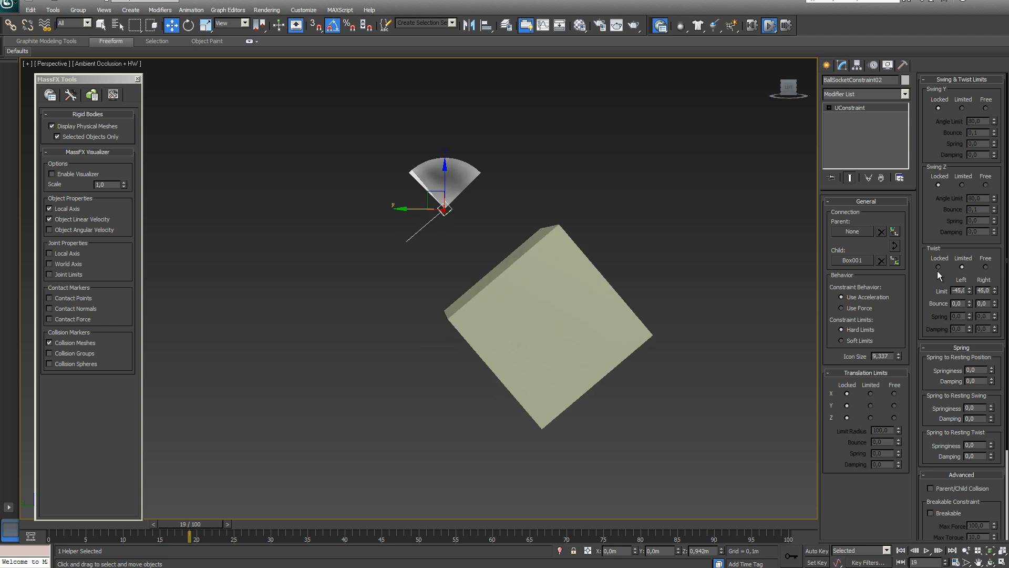
pyautogui.click(986, 267)
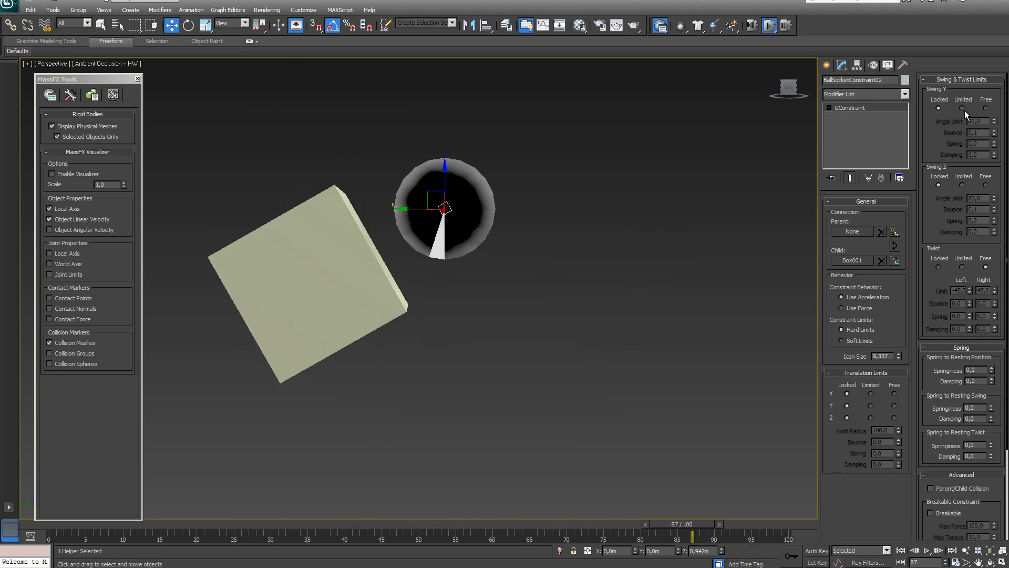
pyautogui.click(962, 109)
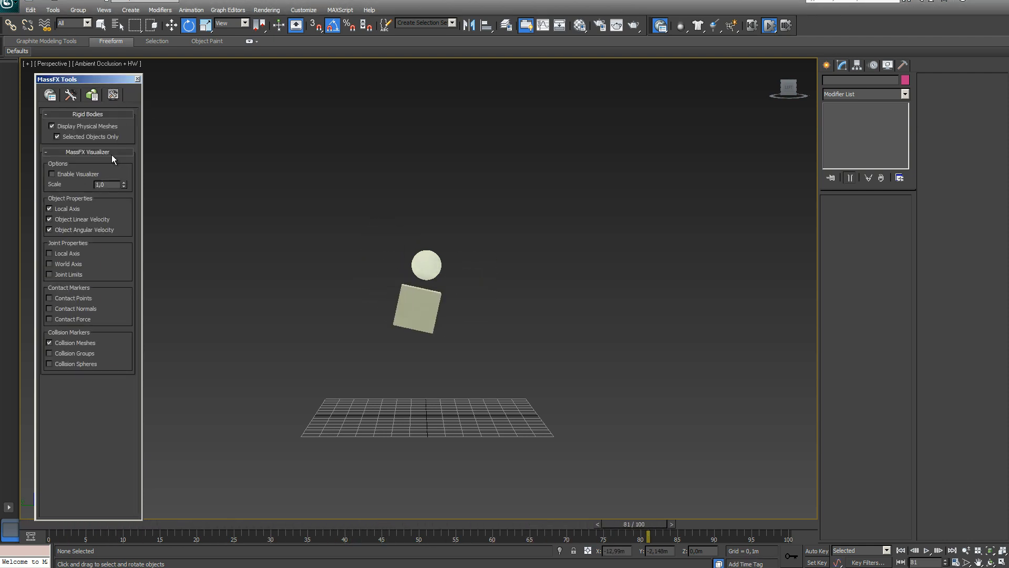
# Enable the MassFX visualizer for the running box simulation.
pyautogui.click(52, 176)
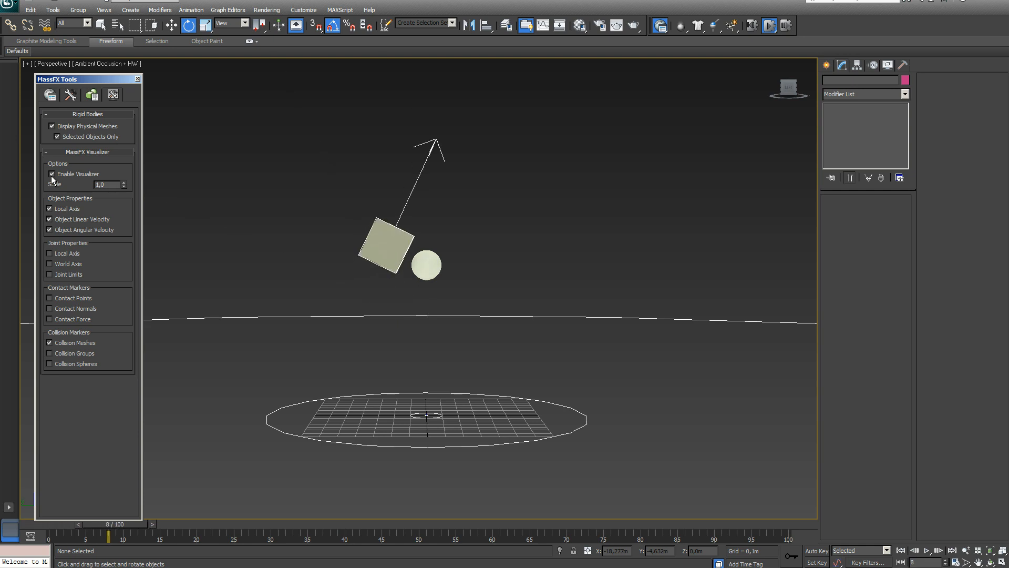